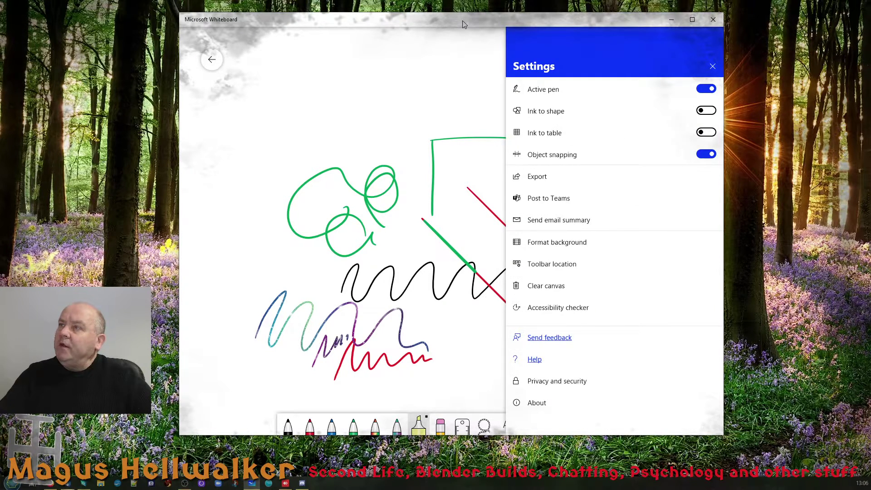
Clear all the pen drawings from the whiteboard canvas
drag(463, 24, 452, 23)
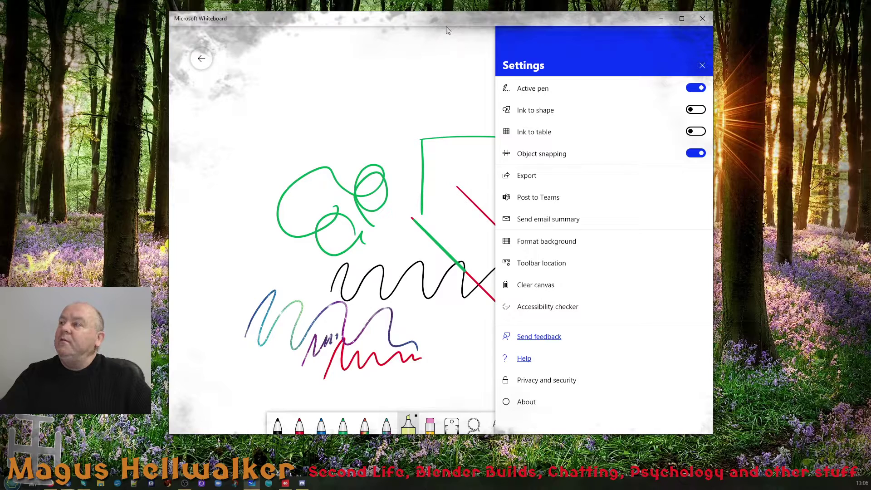
click(596, 289)
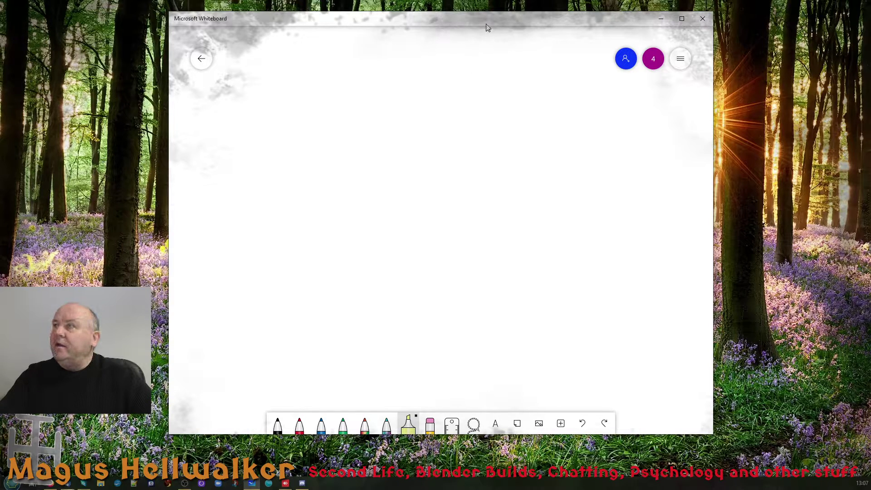
Reposition the Whiteboard window and enlarge it in width and height so that it covers most of the desktop
drag(487, 27, 383, 30)
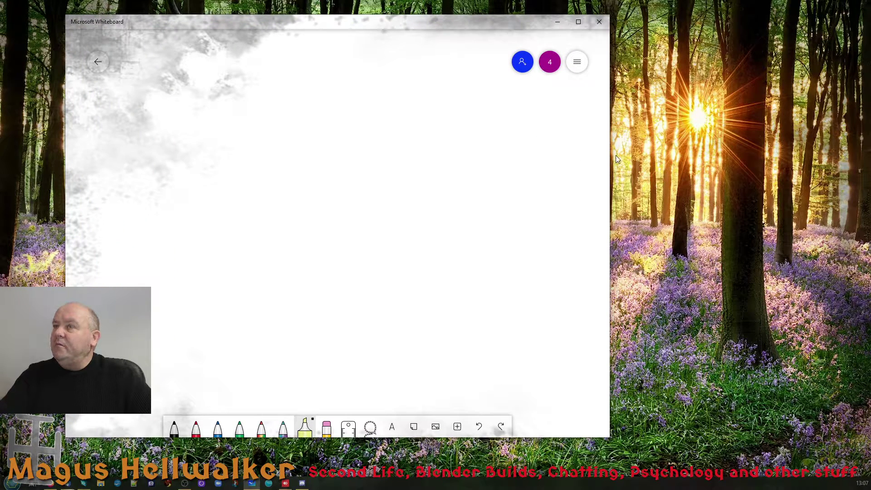
drag(612, 155, 812, 163)
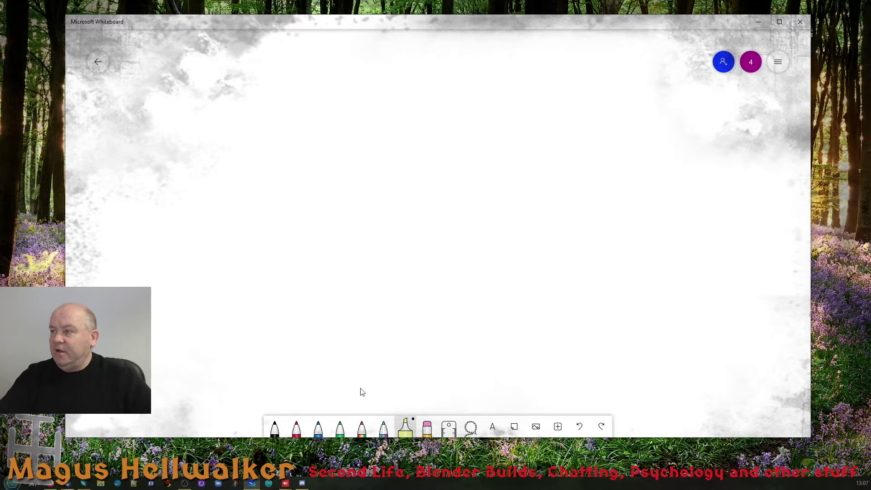
drag(466, 27, 468, 19)
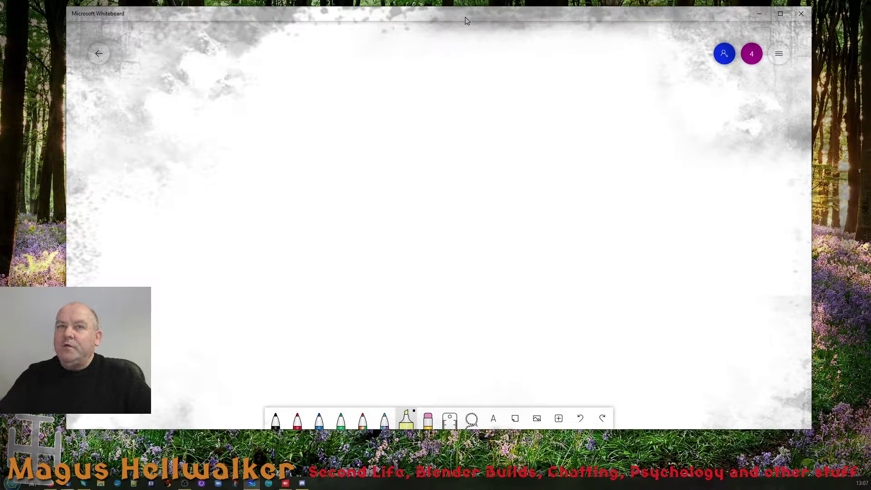
drag(628, 430, 629, 465)
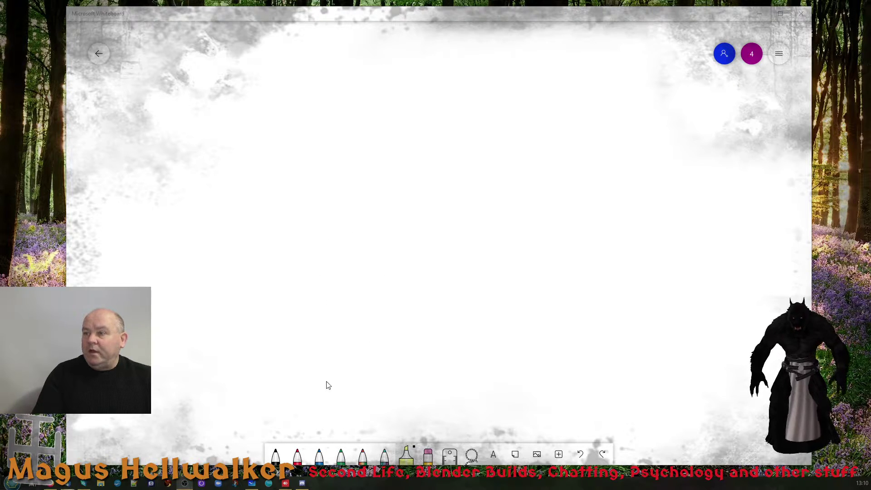
Try the black pen on the empty canvas, then switch to the sixth pen in the set
click(276, 455)
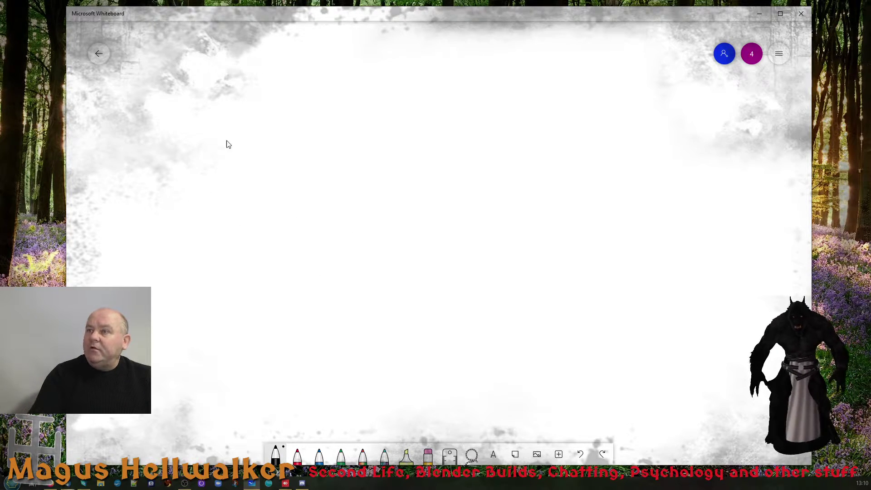
click(276, 454)
click(300, 189)
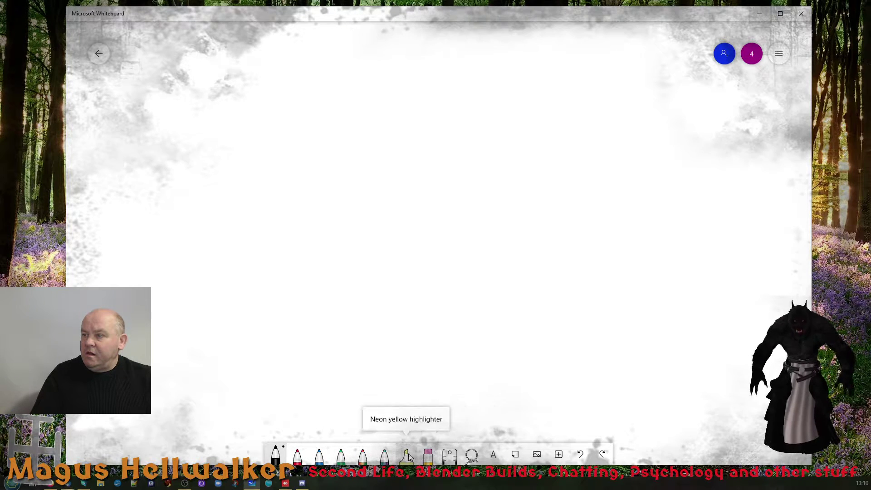
click(386, 455)
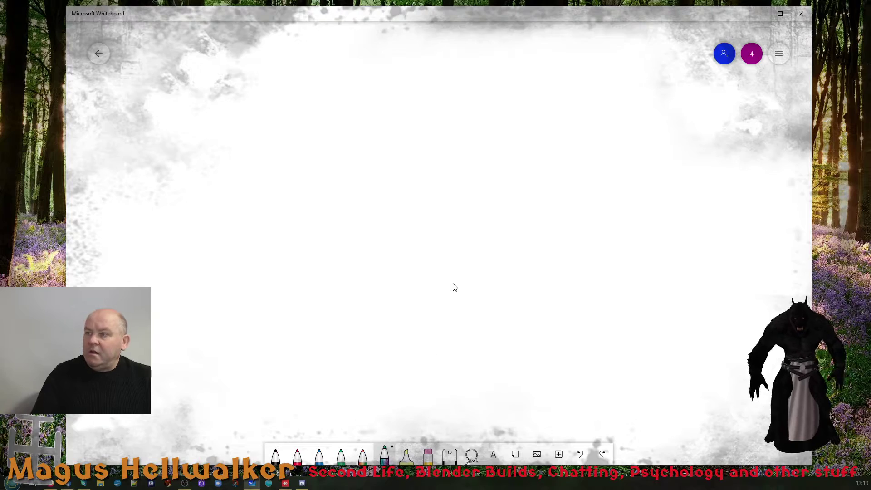
scroll(461, 291, down, 3)
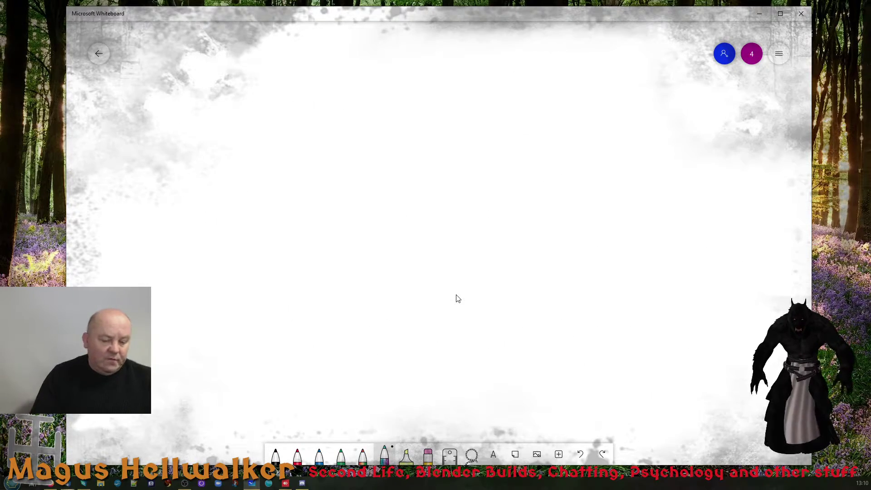
scroll(458, 298, down, 3)
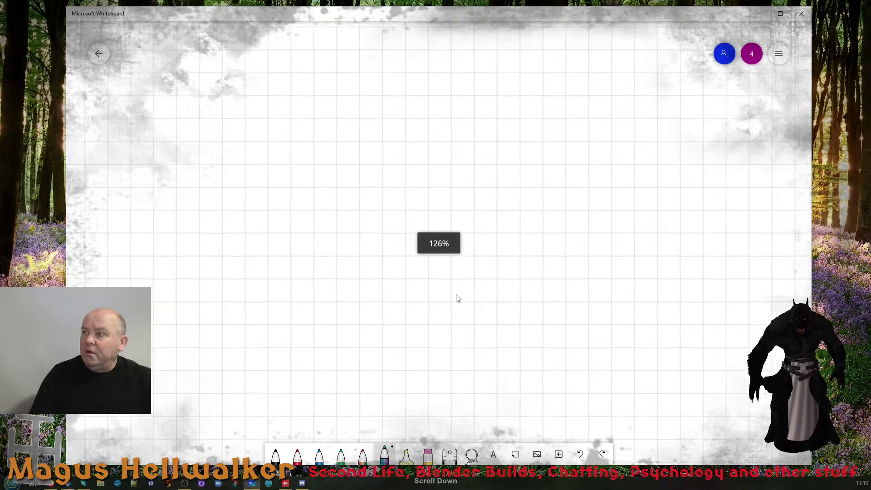
scroll(458, 299, down, 3)
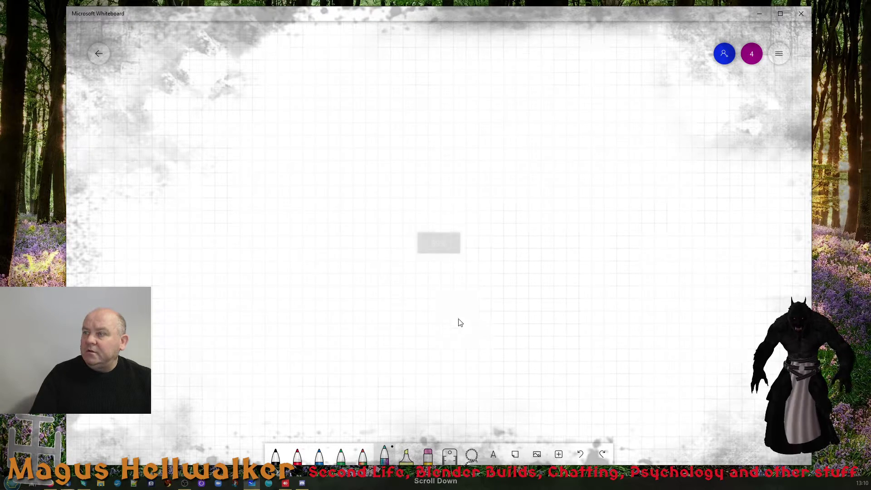
View the colour and grid options for the canvas background
click(779, 54)
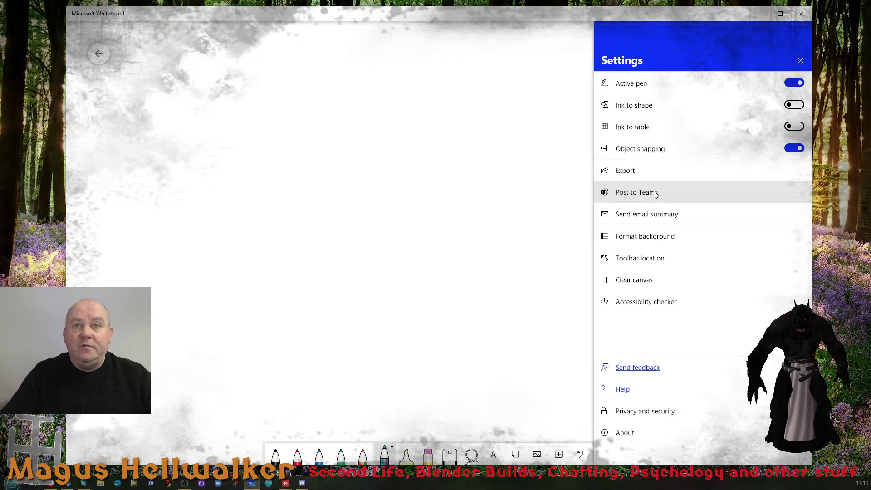
click(654, 241)
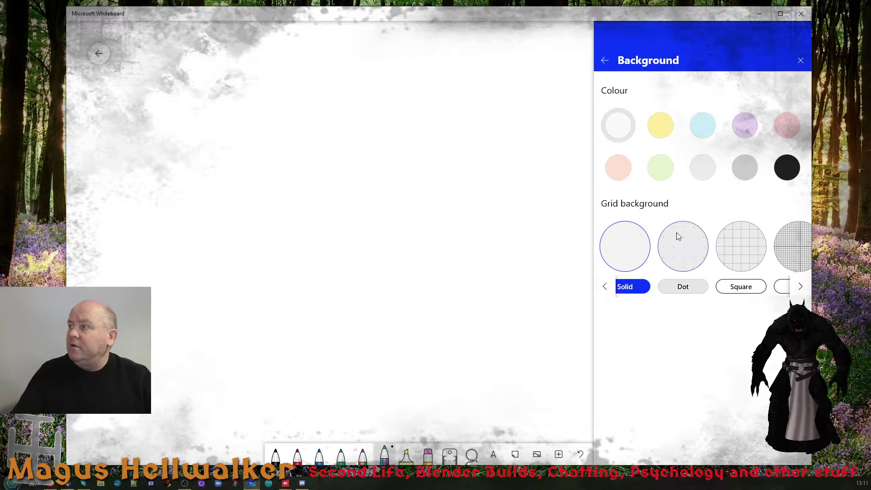
click(537, 298)
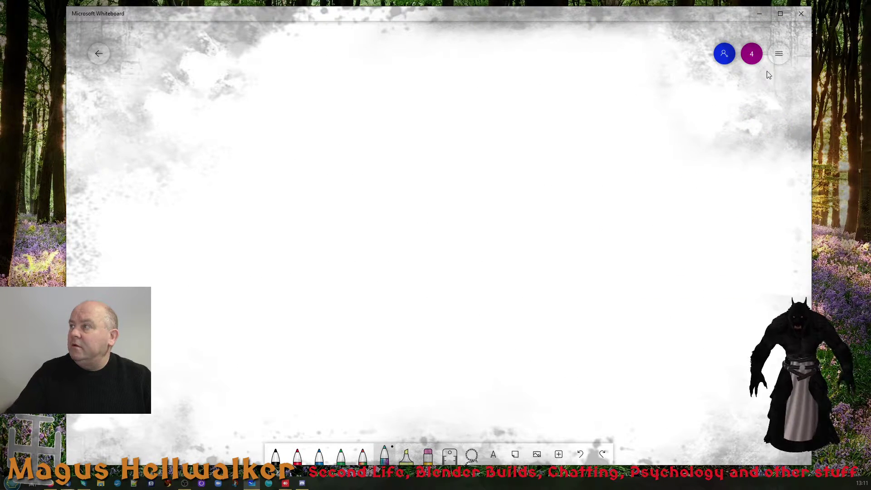
Clear the canvas again and select the black pen
click(779, 54)
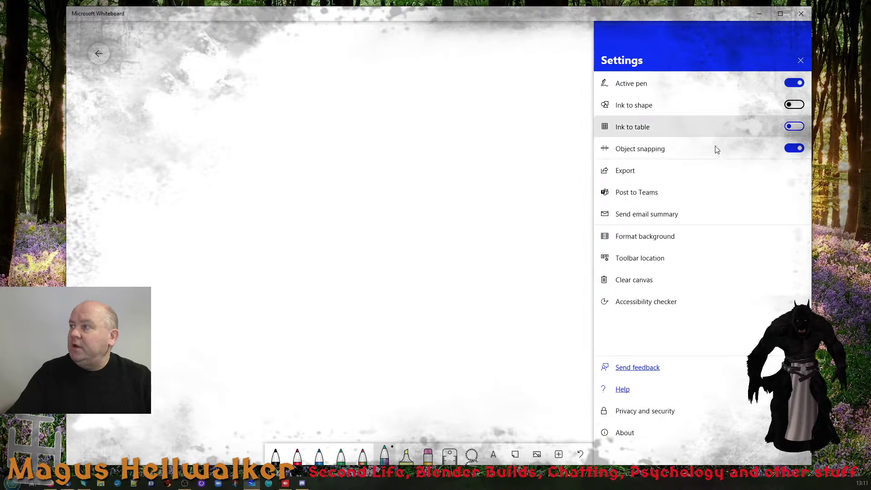
click(642, 281)
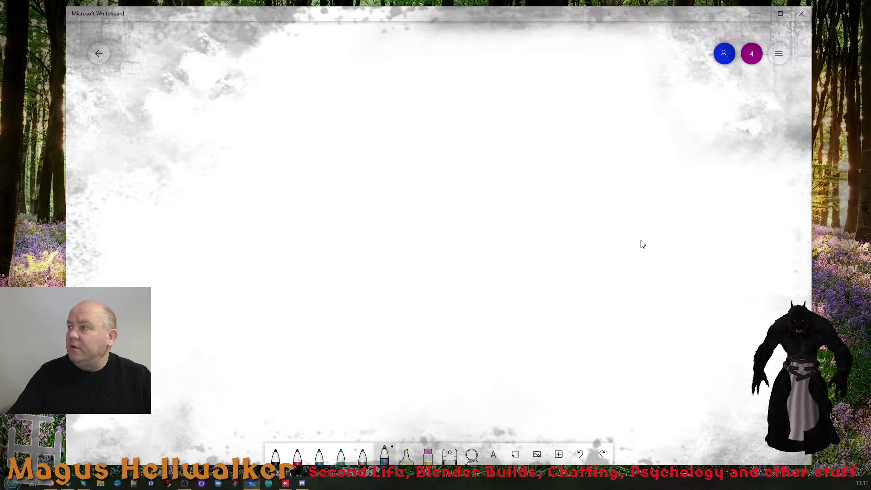
click(275, 455)
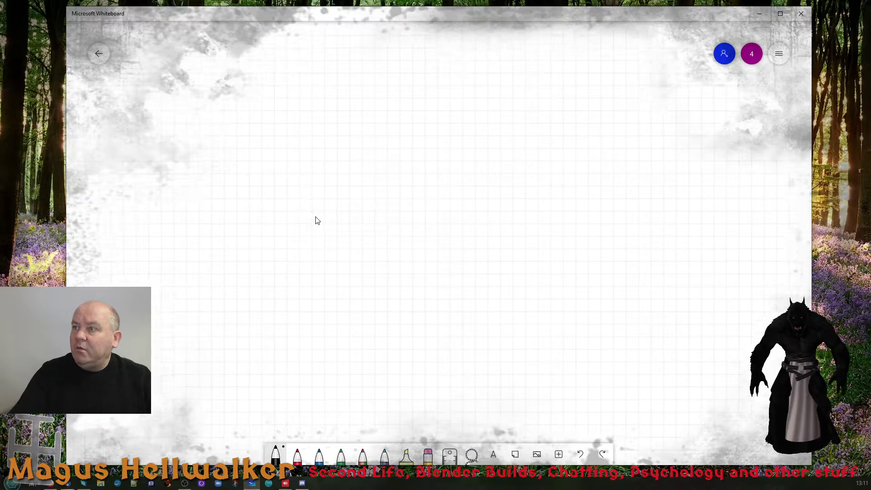
ctrl+scroll(311, 227, down, 3)
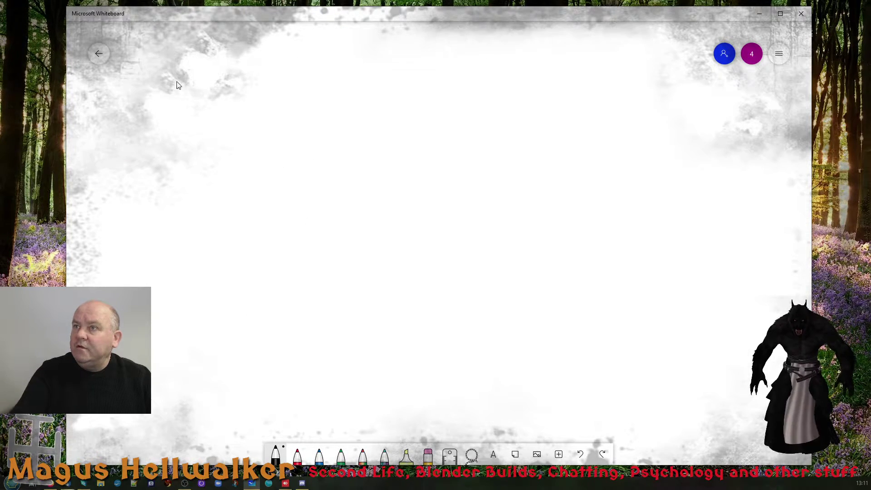
Go back to the list of whiteboards and reopen the existing board
click(99, 54)
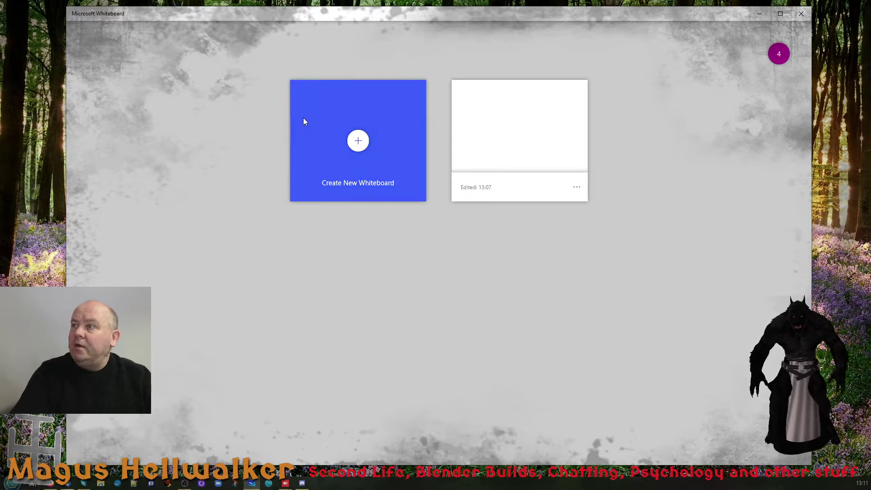
click(506, 117)
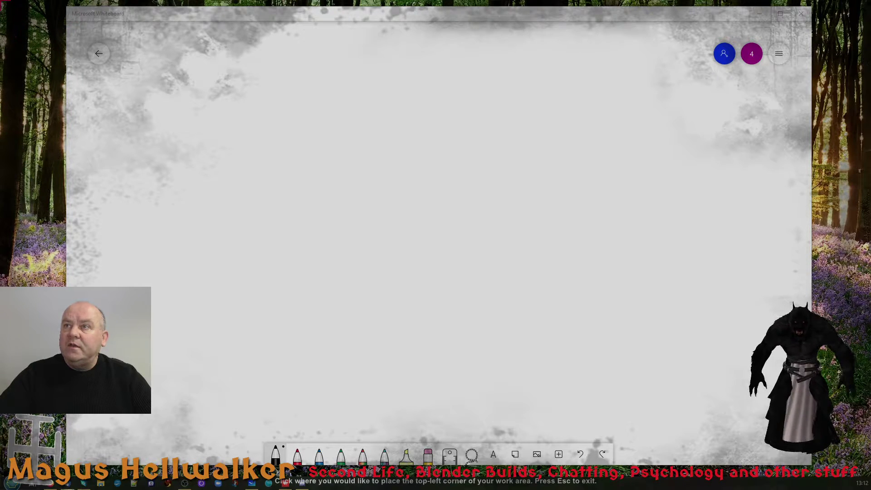
Define the pen tablet's work area from the screen's top-left corner to just inside its bottom-right corner, and test it on the canvas
click(2, 5)
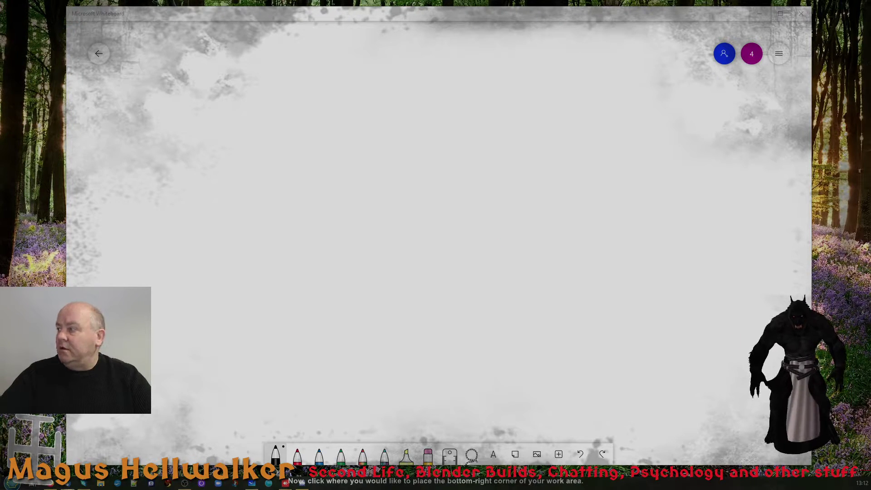
click(859, 466)
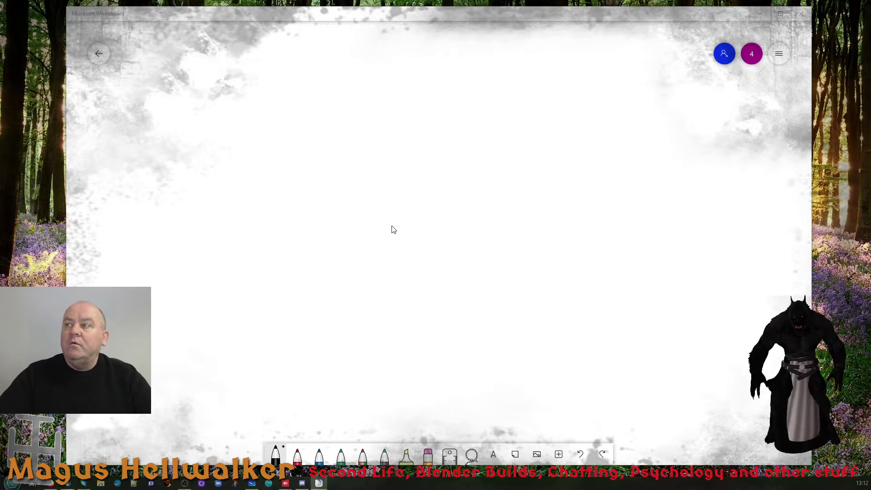
click(379, 227)
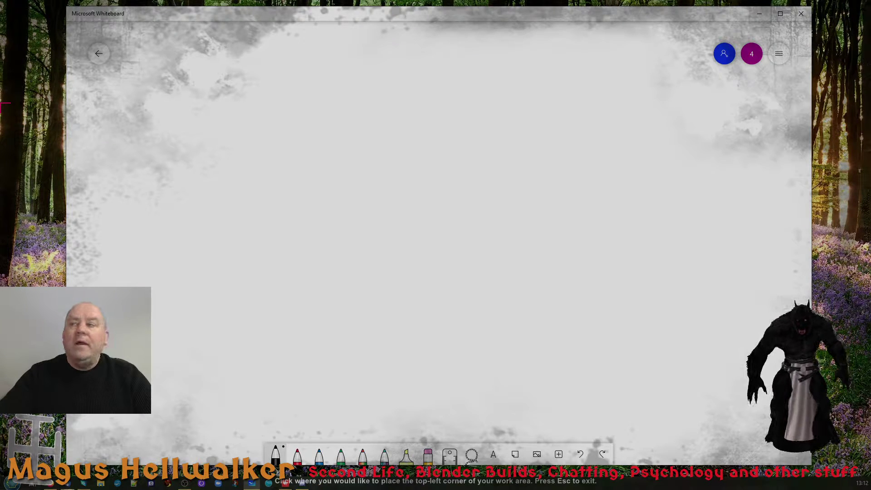
Redefine the pen tablet's work area from the screen's top-left corner out to its right edge near the bottom
click(1, 6)
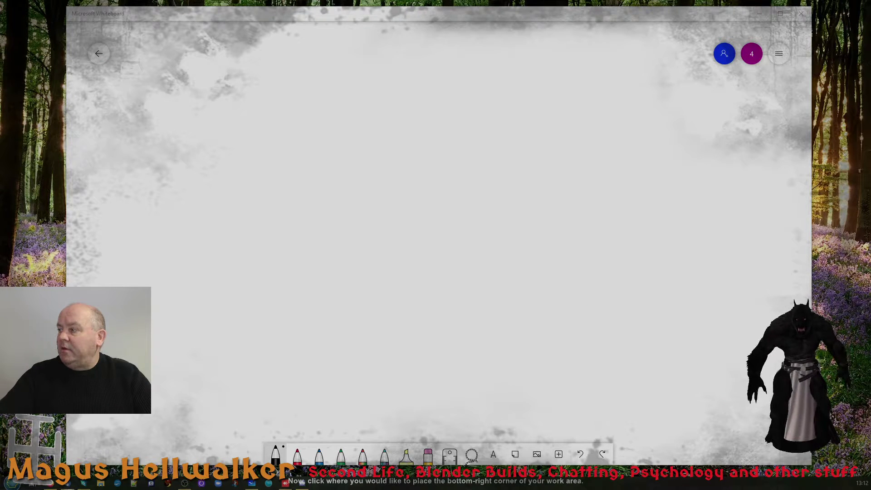
click(870, 478)
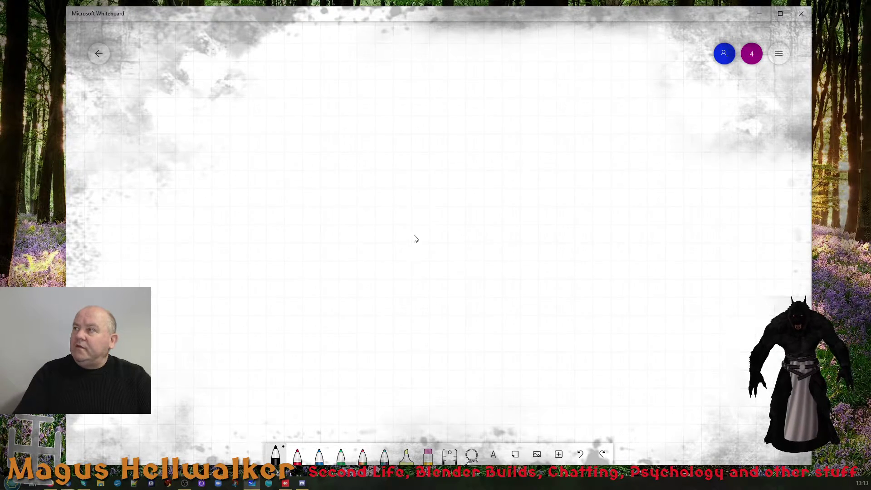
Check which account is signed in to the whiteboard and close the account details
click(750, 61)
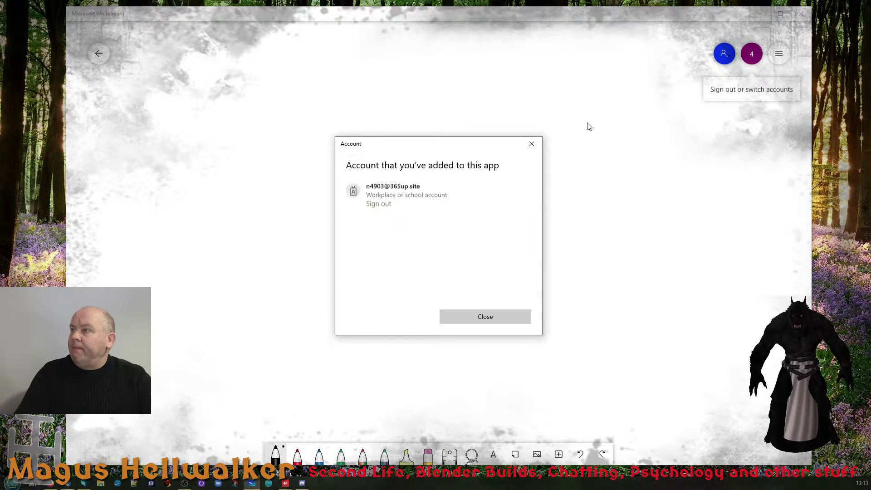
click(539, 143)
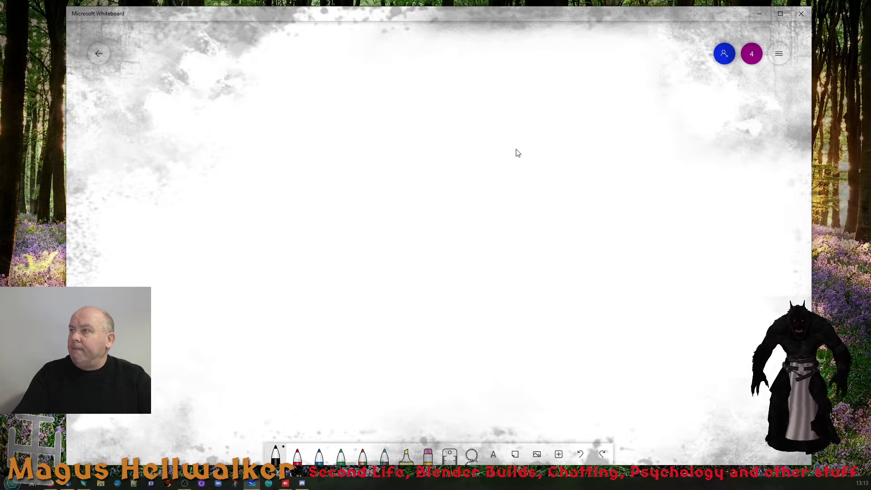
Select the red pen, and turn the Active pen setting off and on again
click(299, 451)
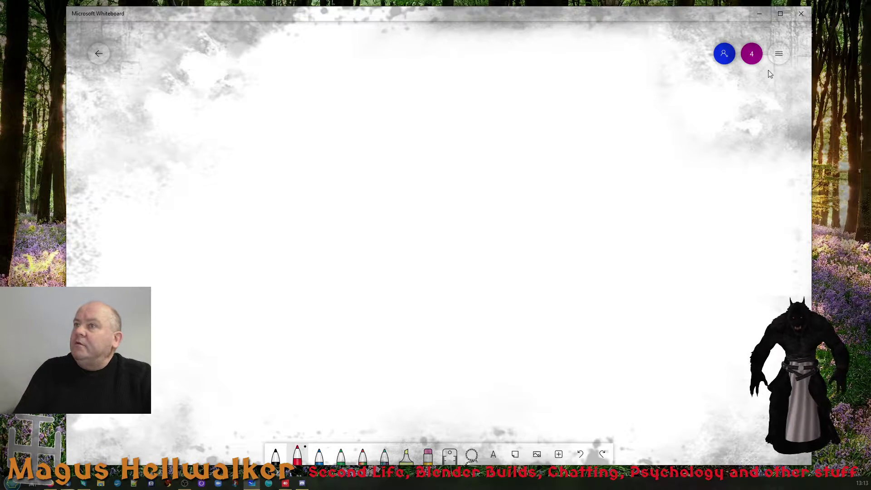
click(780, 55)
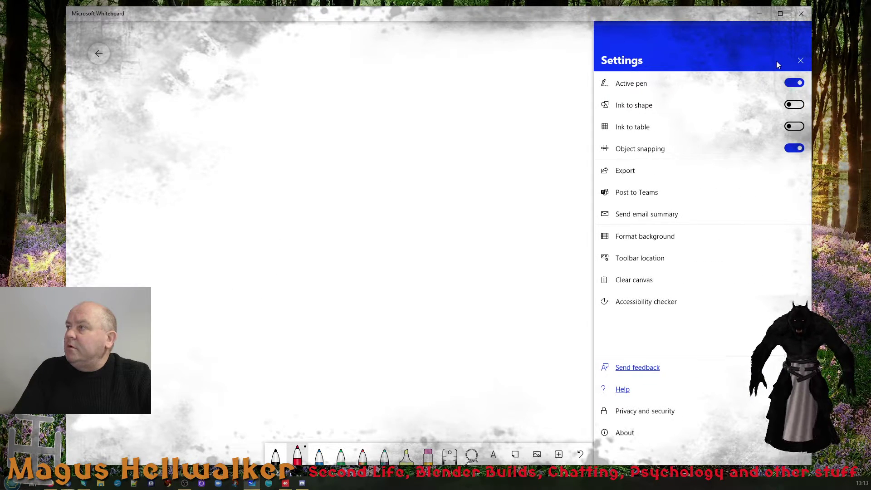
click(734, 83)
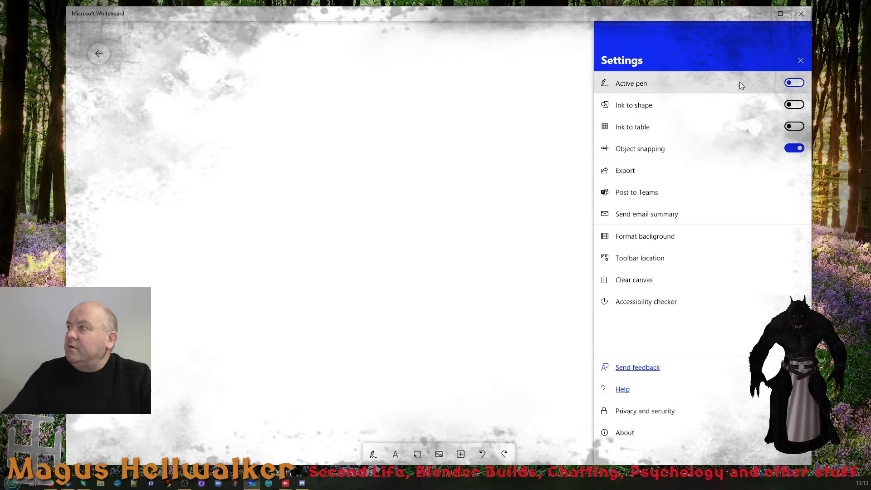
click(795, 84)
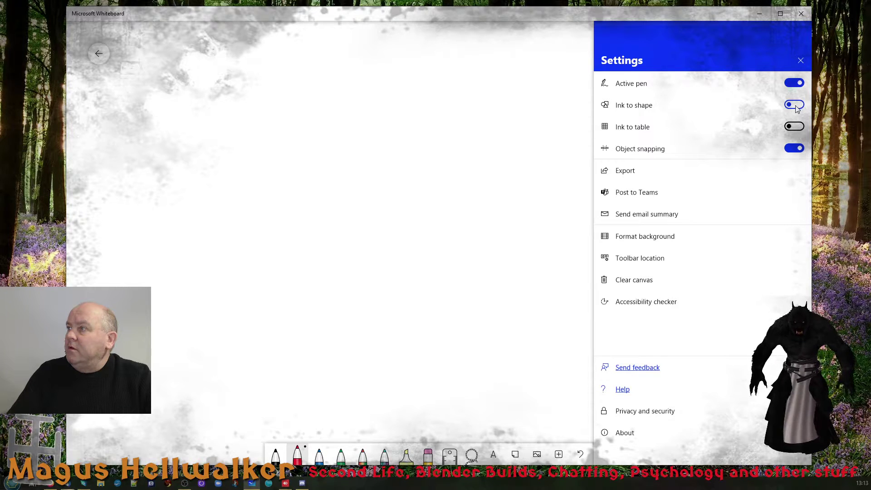
Turn on Ink to shape and try to draw freehand strokes with the red pen in the middle of the canvas
click(795, 106)
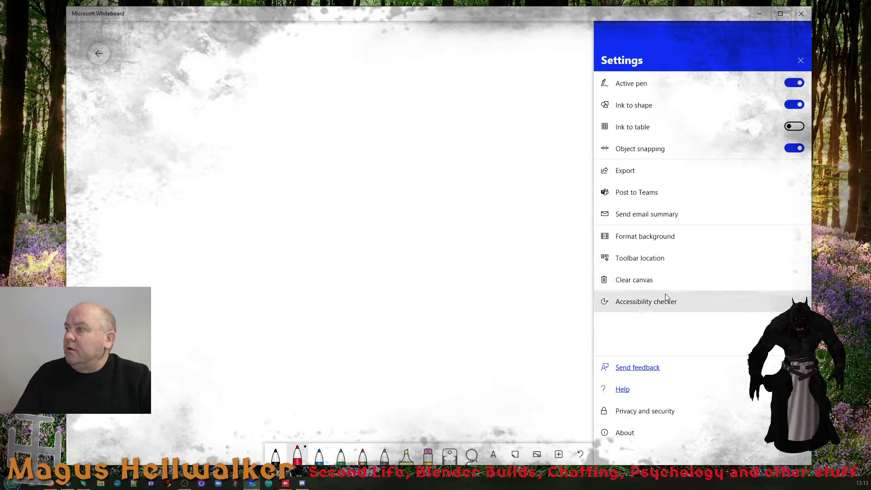
click(520, 235)
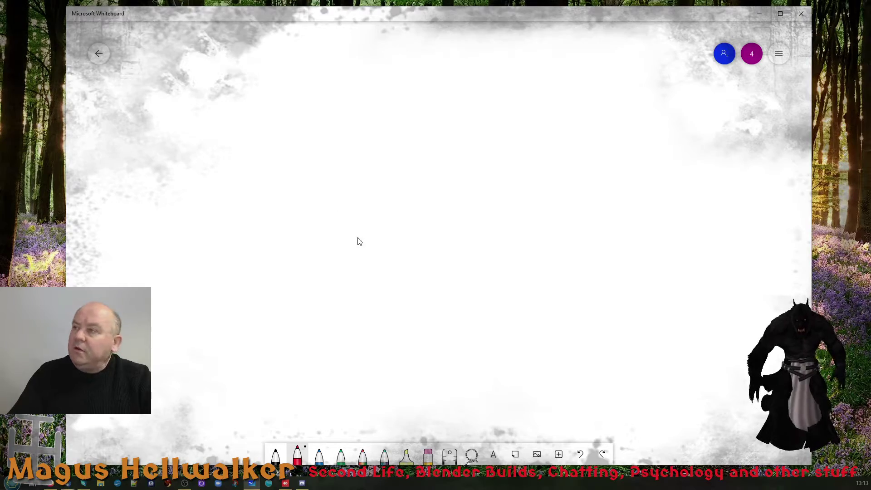
drag(391, 252, 408, 236)
drag(470, 322, 306, 251)
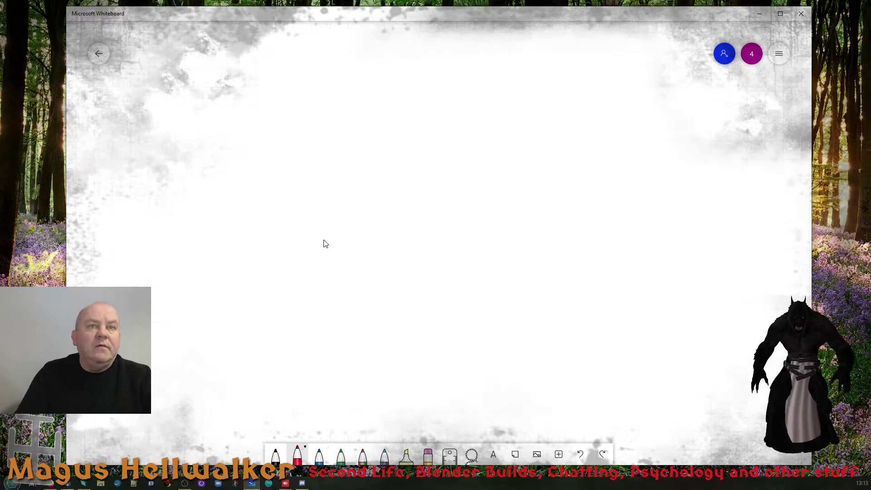
Try to draw freehand strokes with the red and green pens on the blank canvas and to use the eraser there
drag(393, 257, 406, 217)
drag(425, 255, 434, 247)
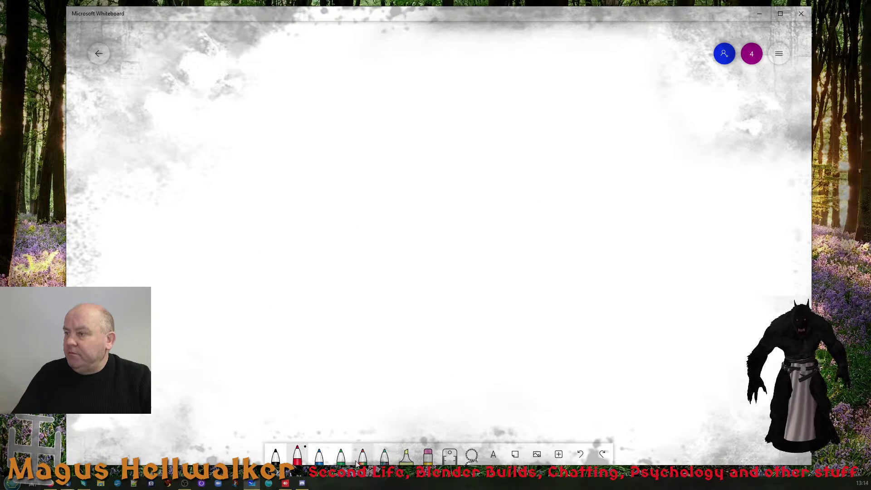
click(341, 456)
drag(399, 384, 410, 382)
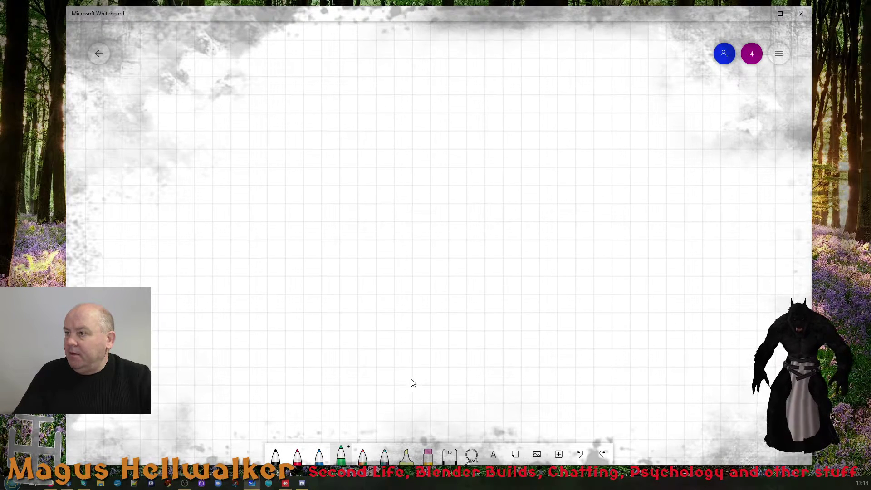
click(428, 455)
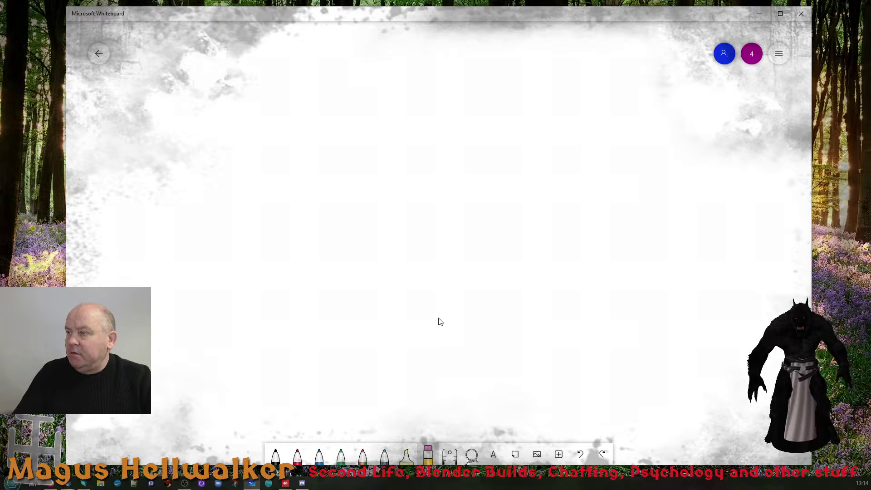
drag(438, 317, 445, 316)
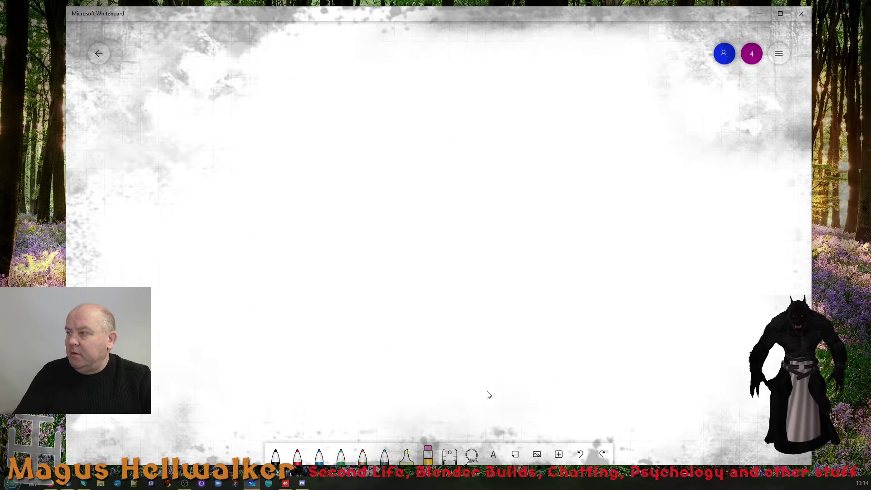
Undo the clearing of the canvas to bring back the earlier drawings
click(561, 455)
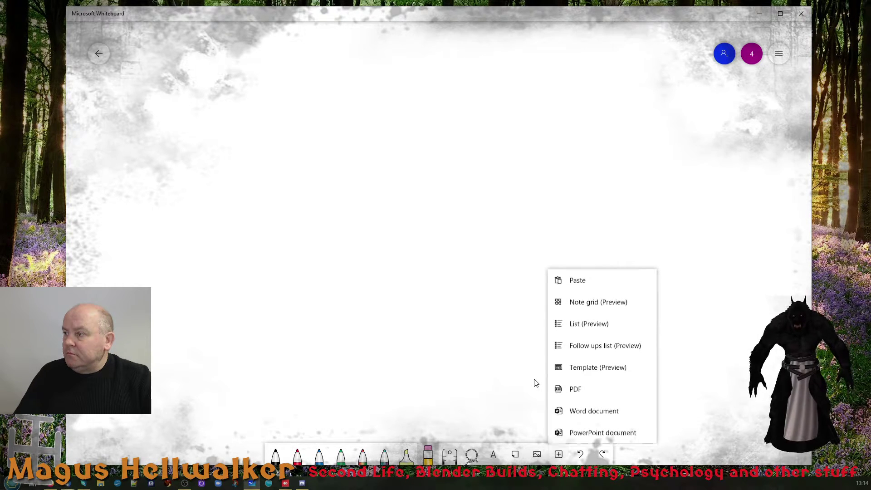
click(580, 455)
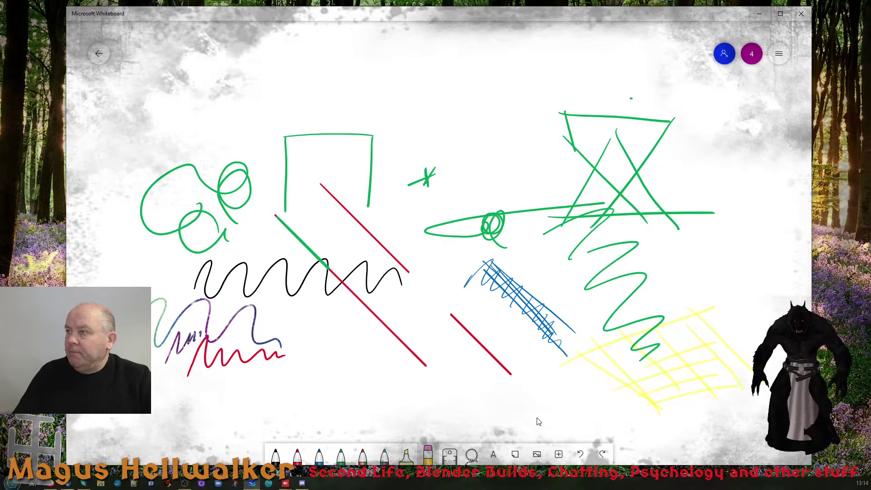
scroll(428, 205, up, 2)
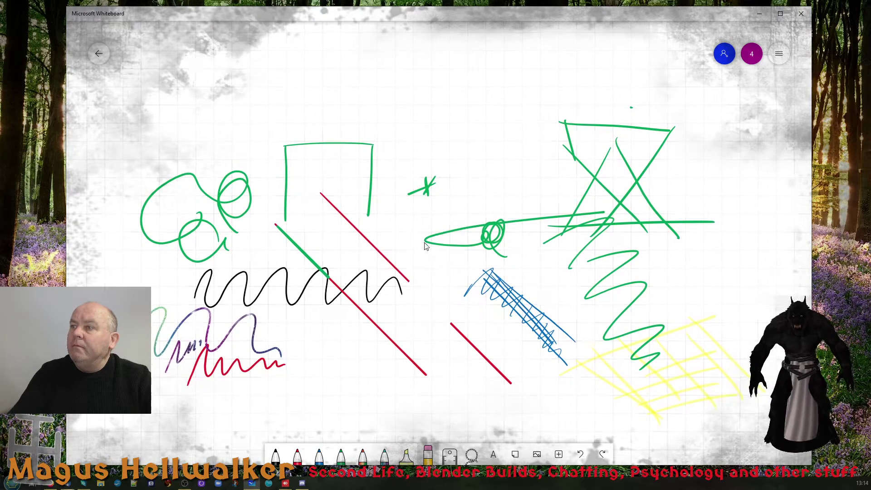
Select the red pen and shift the whiteboard window slightly toward the screen's upper-left corner
click(298, 456)
scroll(421, 335, down, 3)
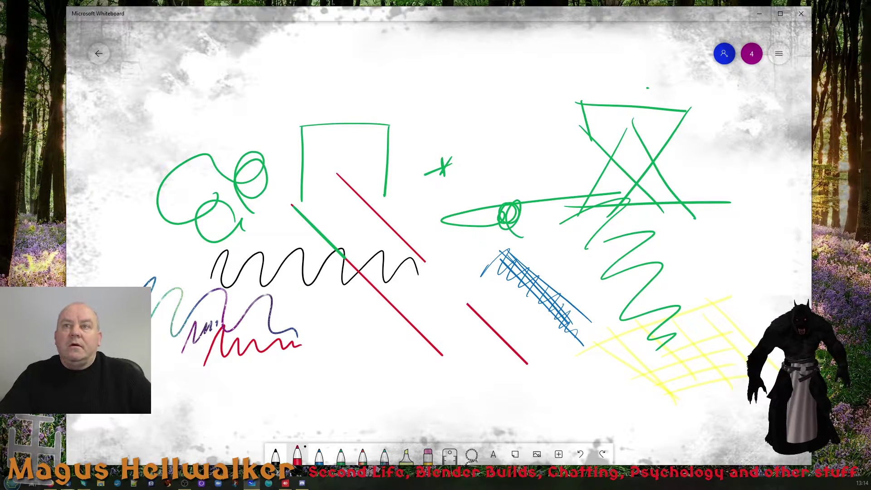
drag(507, 15, 542, 16)
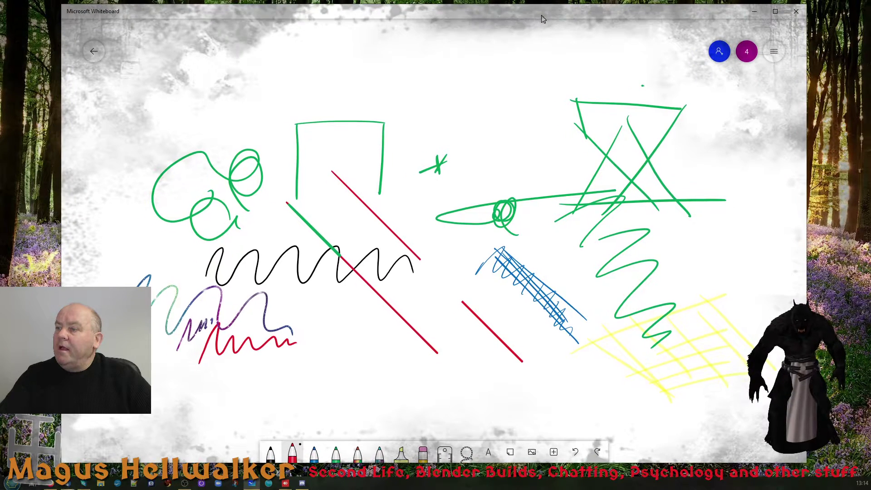
Try to draw beside the green star with the black pen and below the drawings with the red pen
click(270, 452)
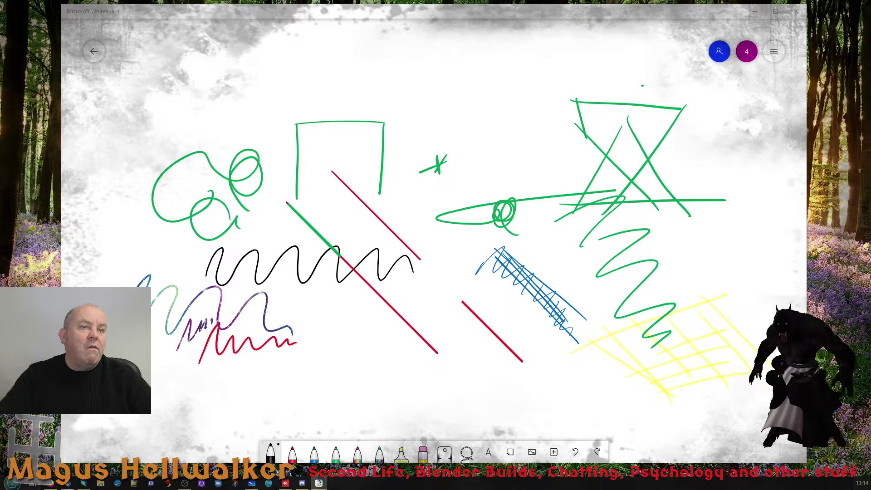
key(alt+Tab)
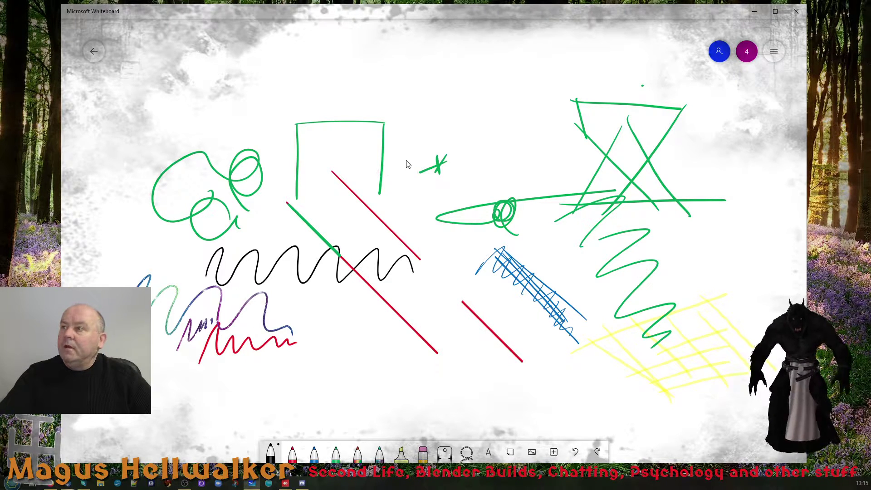
drag(407, 161, 424, 138)
drag(445, 101, 441, 131)
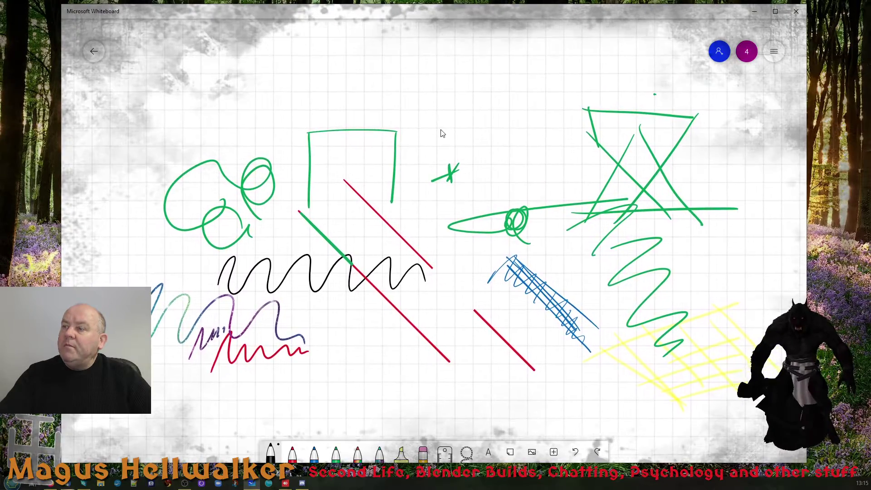
click(292, 455)
drag(340, 388, 336, 415)
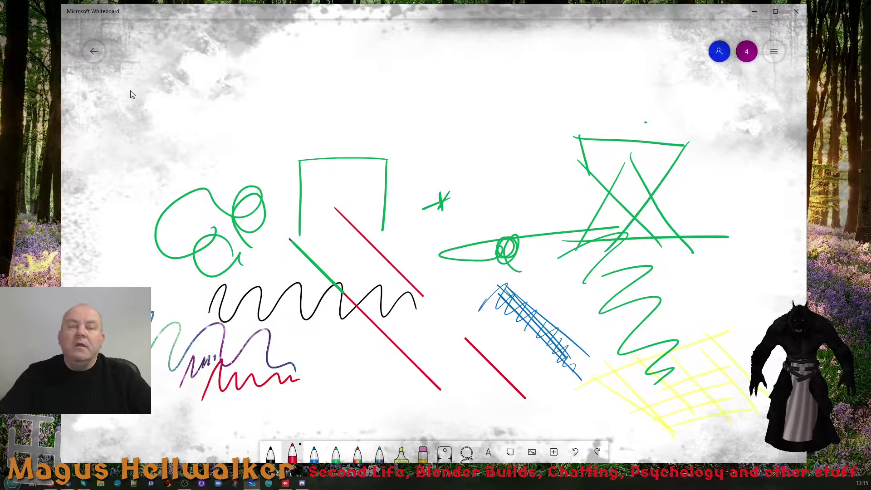
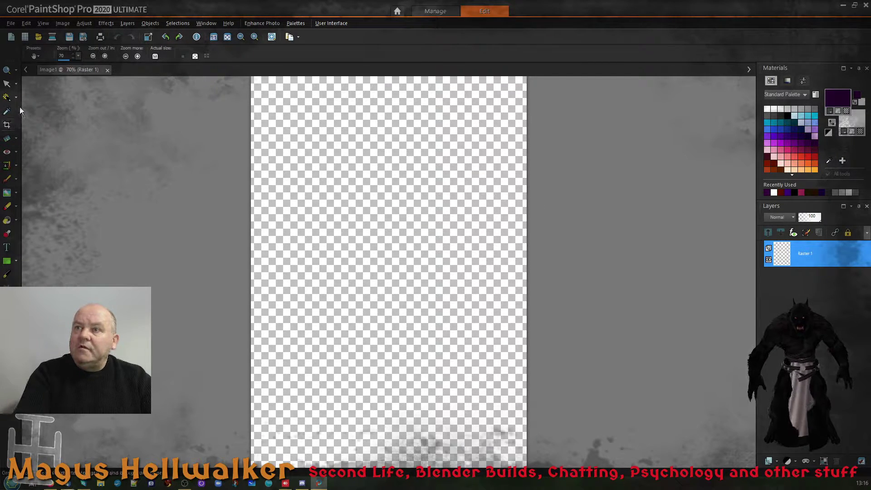
With the Paint Brush at size 10, paint a dark blue zigzag, a small squiggle above it and a pink scalloped loop beside them
click(9, 179)
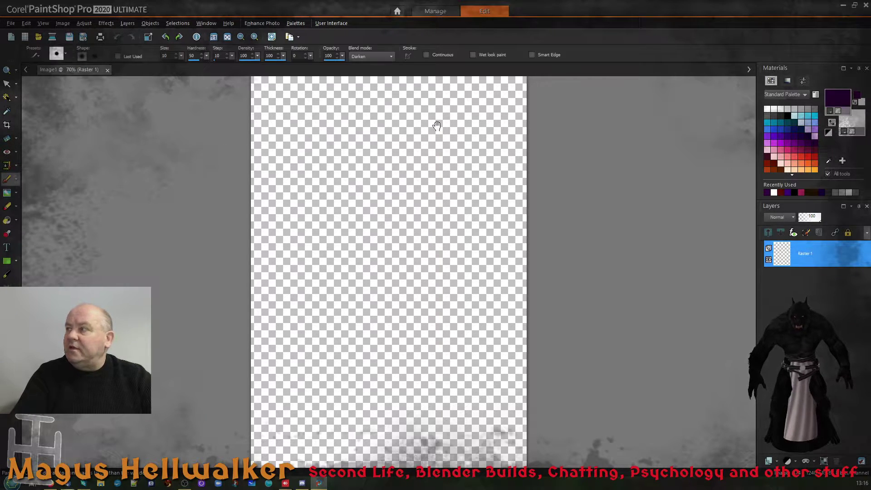
click(795, 129)
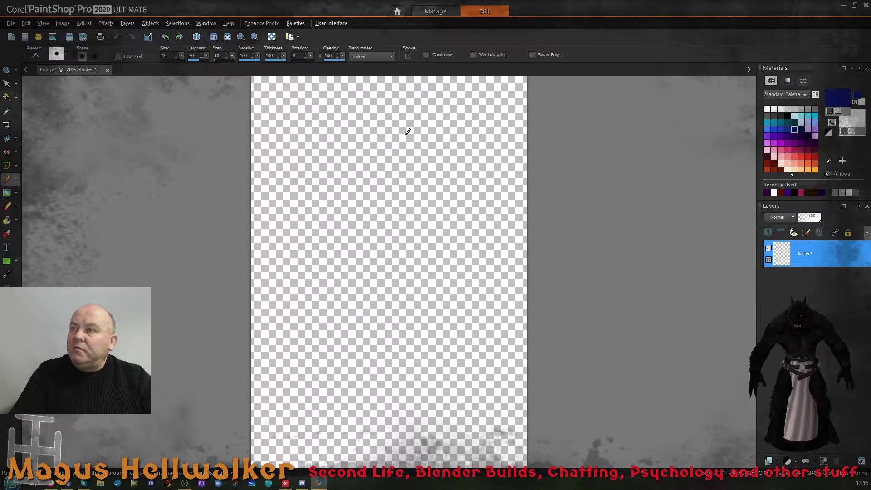
mouse_move(318, 134)
mouse_down()
mouse_move(311, 148)
mouse_move(323, 174)
mouse_move(352, 147)
mouse_move(345, 166)
mouse_up()
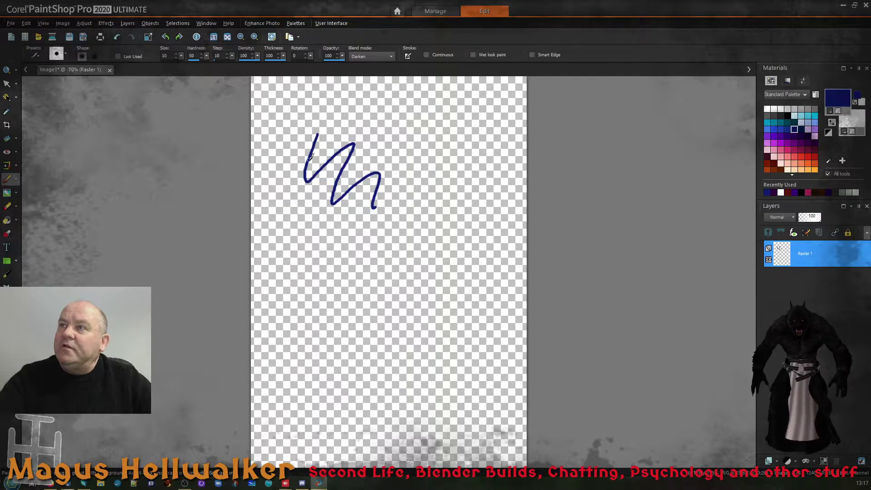
mouse_move(349, 124)
mouse_down()
mouse_move(347, 131)
mouse_move(357, 116)
mouse_move(373, 116)
mouse_move(361, 136)
mouse_move(346, 129)
mouse_move(341, 139)
mouse_up()
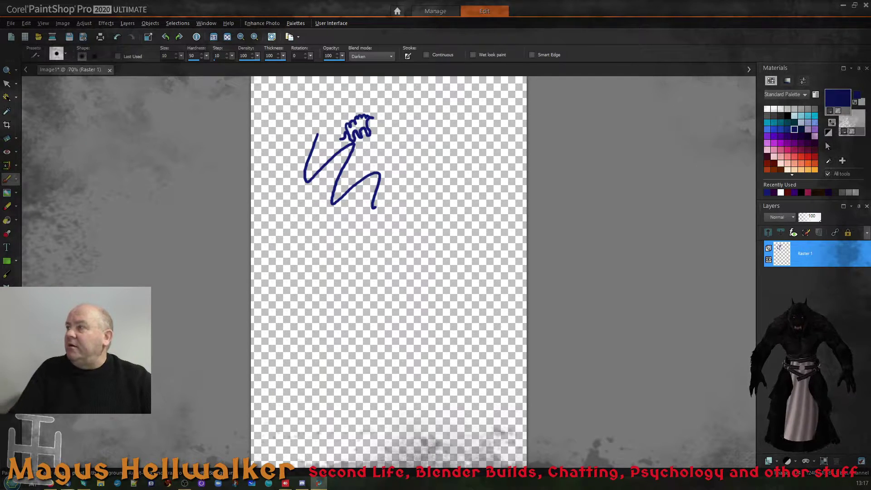
click(789, 149)
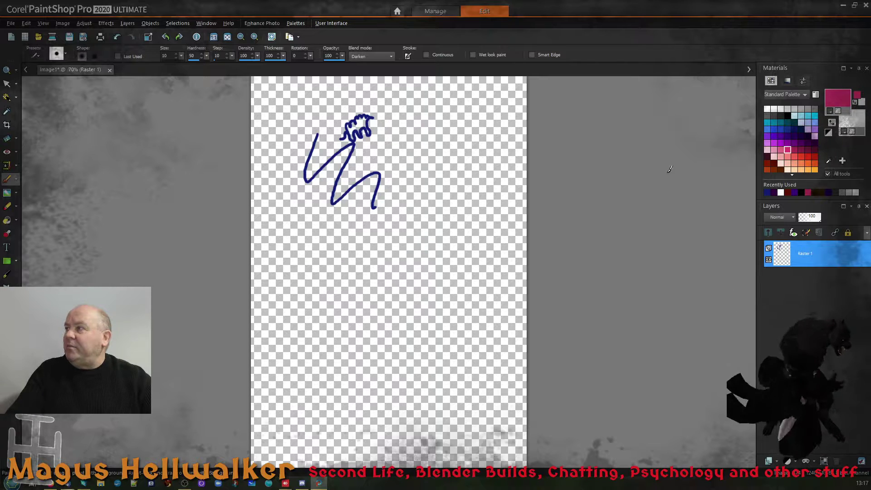
mouse_move(408, 168)
mouse_down()
mouse_move(420, 197)
mouse_move(439, 177)
mouse_move(435, 158)
mouse_move(419, 152)
mouse_move(408, 167)
mouse_up()
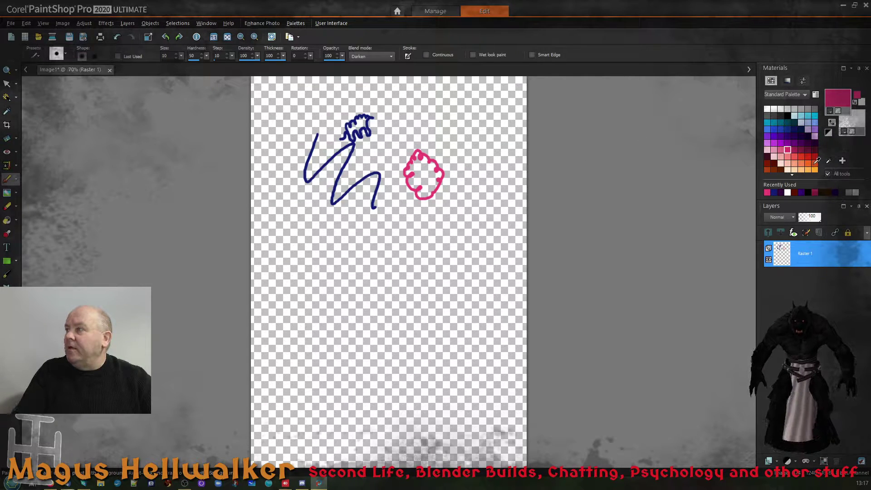
Paint an orange dab mid-canvas at brush size 502, and a wavy orange band over and around it at size 94
click(815, 164)
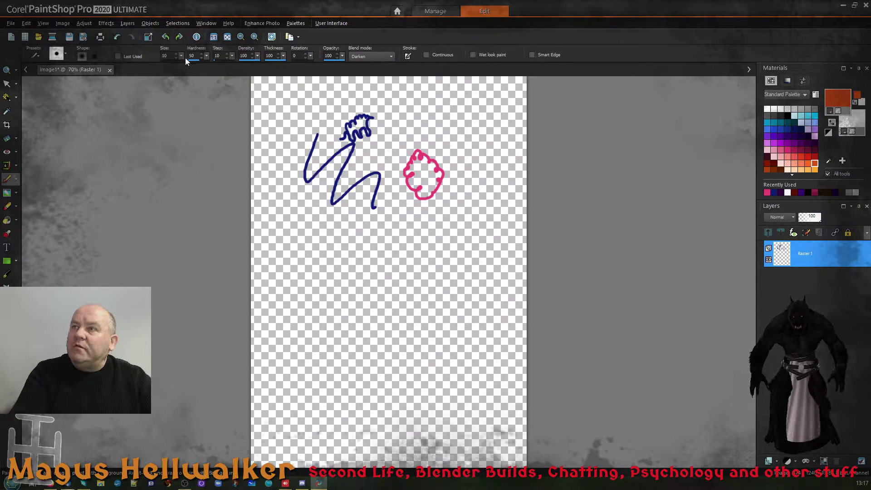
mouse_move(181, 57)
mouse_down()
mouse_move(186, 66)
mouse_move(236, 67)
mouse_up()
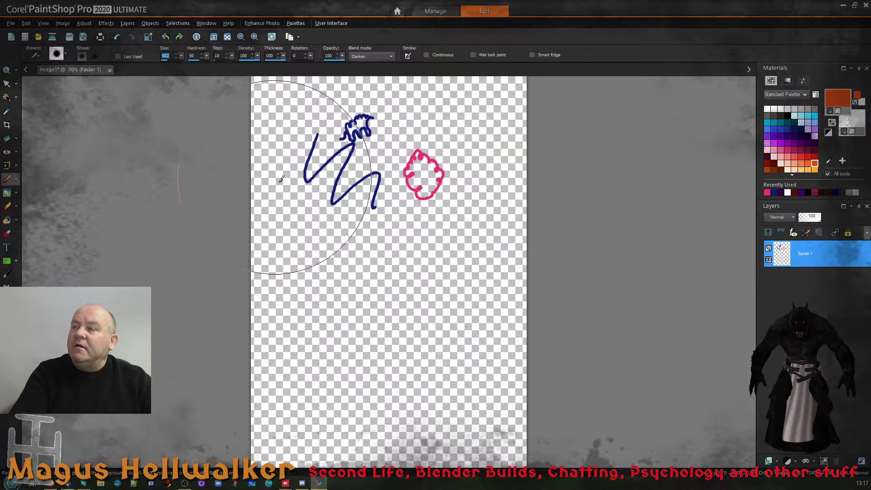
click(380, 271)
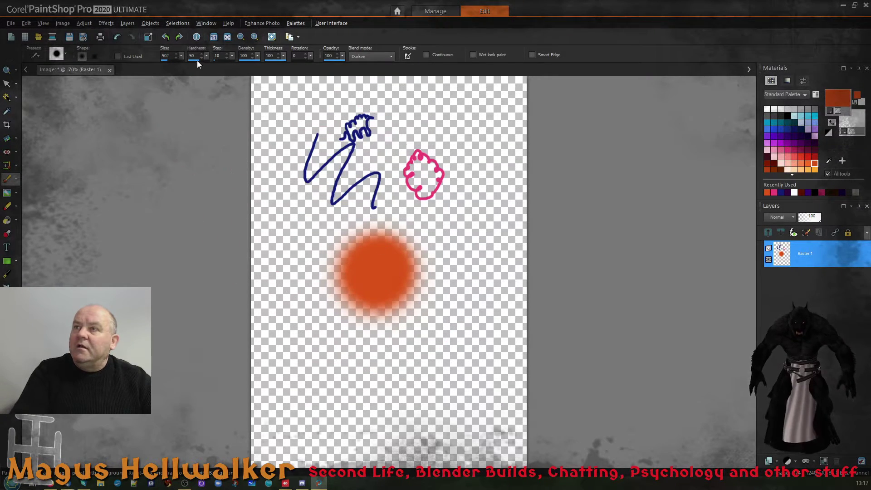
mouse_move(181, 55)
mouse_down()
mouse_move(187, 67)
mouse_move(182, 59)
mouse_move(176, 66)
mouse_up()
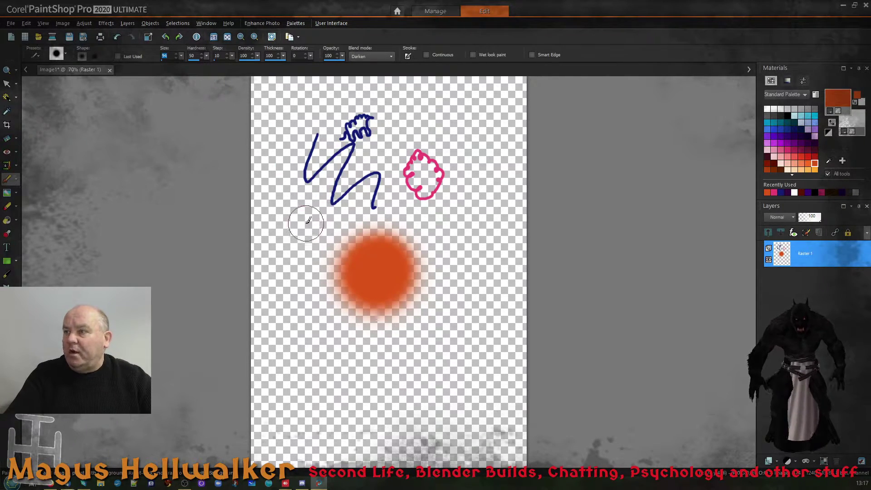
mouse_move(307, 221)
mouse_down()
mouse_move(301, 247)
mouse_move(352, 222)
mouse_move(410, 220)
mouse_move(442, 232)
mouse_move(471, 265)
mouse_move(455, 316)
mouse_move(433, 324)
mouse_up()
Change the foreground colour to cyan and paint a thick, irregular stroke near the canvas's upper edge
click(790, 114)
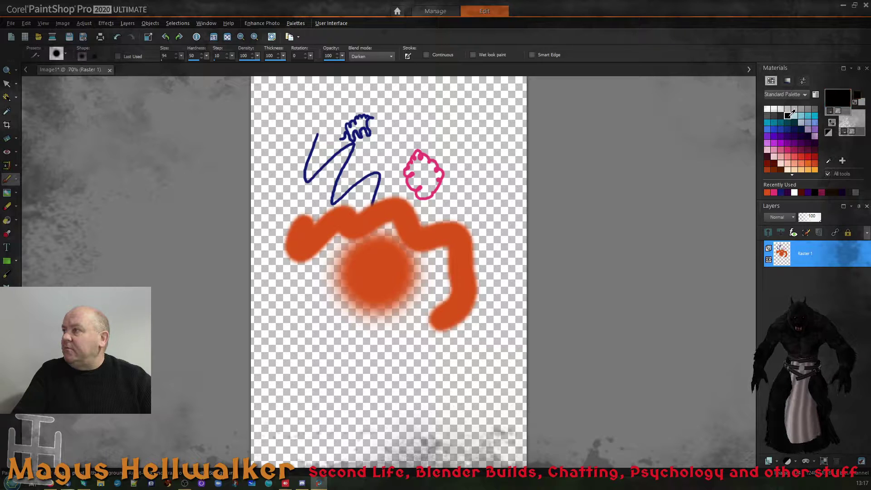
click(815, 115)
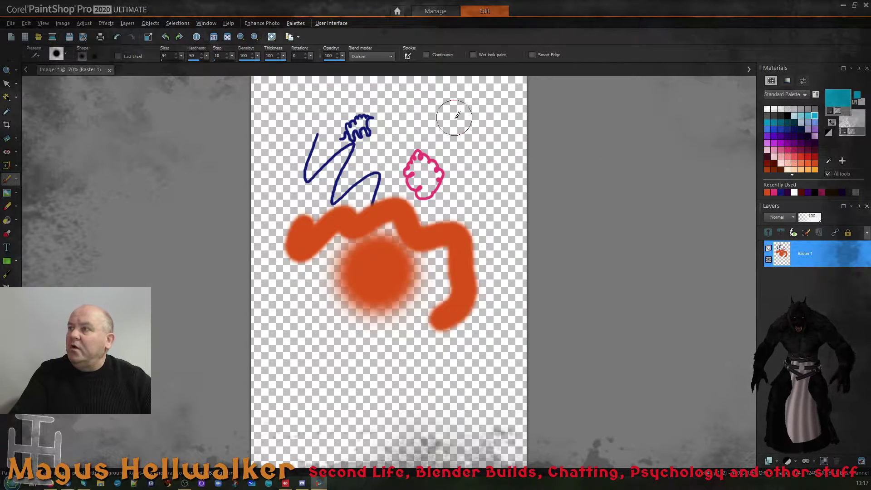
mouse_move(454, 111)
mouse_down()
mouse_move(477, 134)
mouse_move(462, 148)
mouse_move(381, 100)
mouse_move(438, 109)
mouse_move(453, 98)
mouse_up()
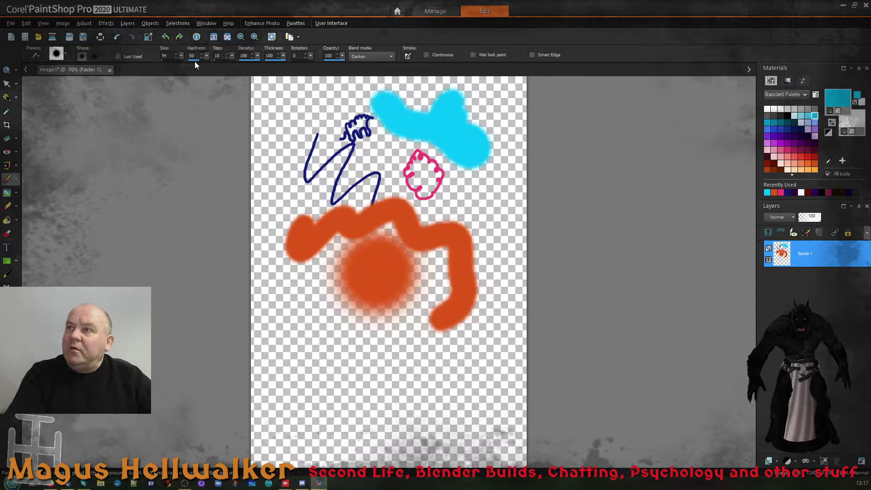
Set the brush size to 29 and paint a dark blue zigzag and a bumpy curve below the orange band
click(181, 56)
click(181, 67)
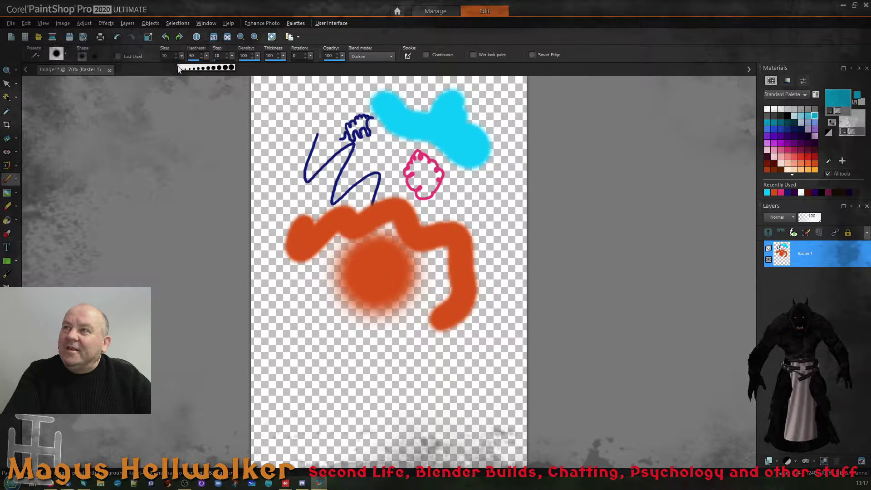
drag(179, 69, 180, 68)
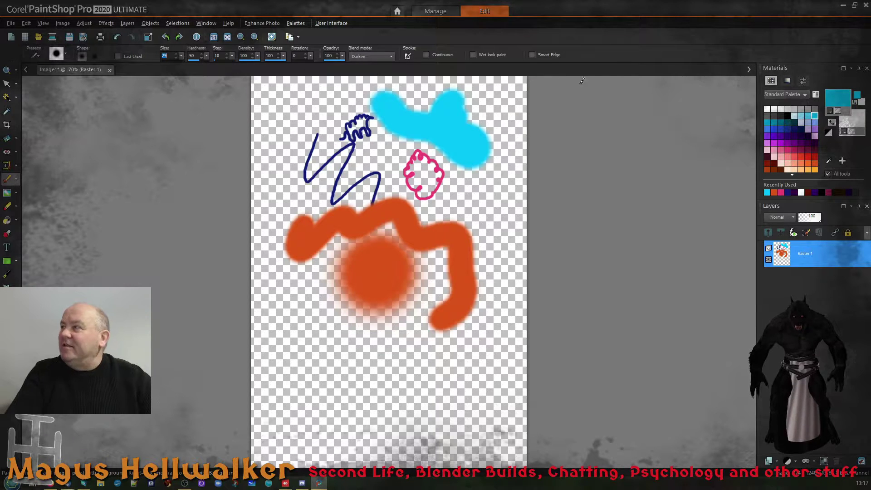
click(794, 129)
mouse_move(309, 294)
mouse_down()
mouse_move(325, 338)
mouse_move(340, 326)
mouse_move(345, 347)
mouse_move(352, 336)
mouse_move(394, 346)
mouse_up()
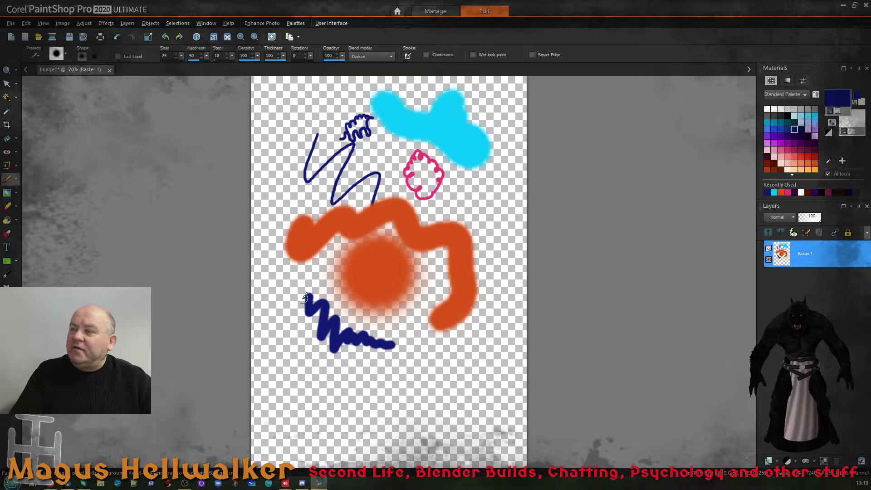
mouse_move(282, 303)
mouse_down()
mouse_move(303, 349)
mouse_move(331, 368)
mouse_up()
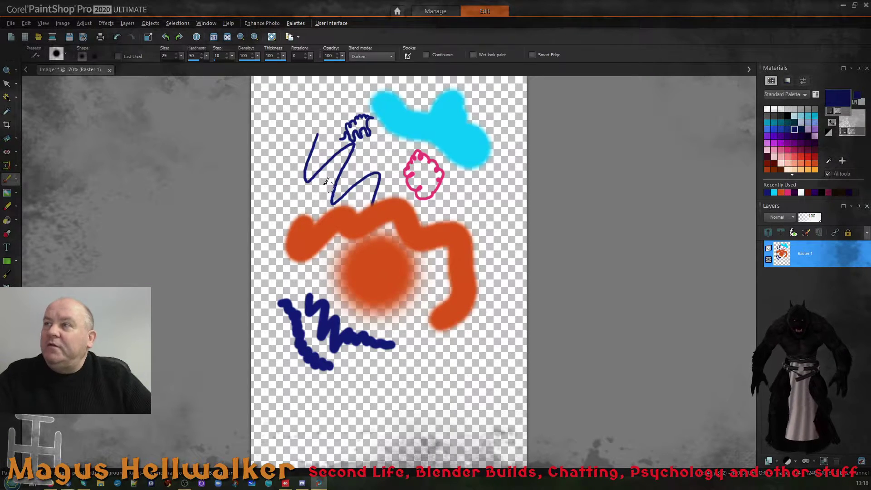
Paint a dark blue sun shape, a scalloped ring with rays around it, in the canvas's upper-left area
mouse_move(303, 137)
mouse_down()
mouse_move(288, 133)
mouse_move(295, 116)
mouse_move(309, 101)
mouse_move(328, 105)
mouse_move(337, 123)
mouse_move(313, 150)
mouse_move(305, 147)
mouse_up()
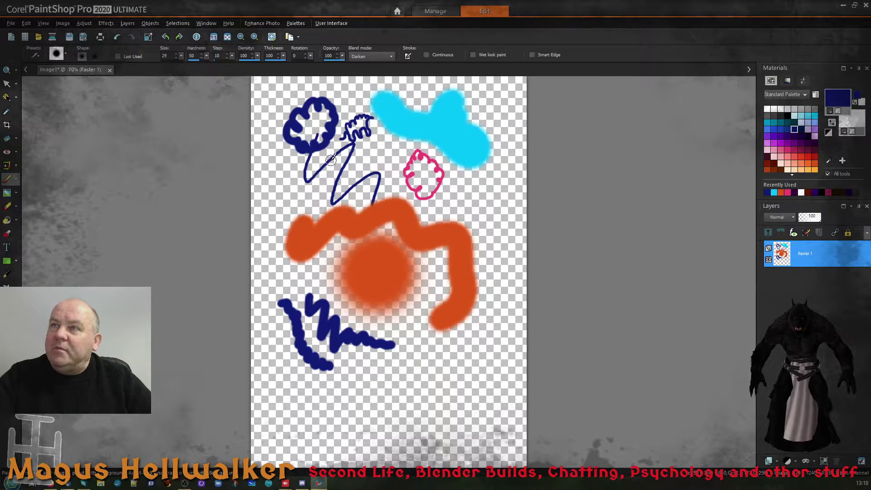
mouse_move(334, 127)
mouse_down()
mouse_move(360, 139)
mouse_move(339, 164)
mouse_move(303, 153)
mouse_move(296, 170)
mouse_move(283, 135)
mouse_move(258, 138)
mouse_up()
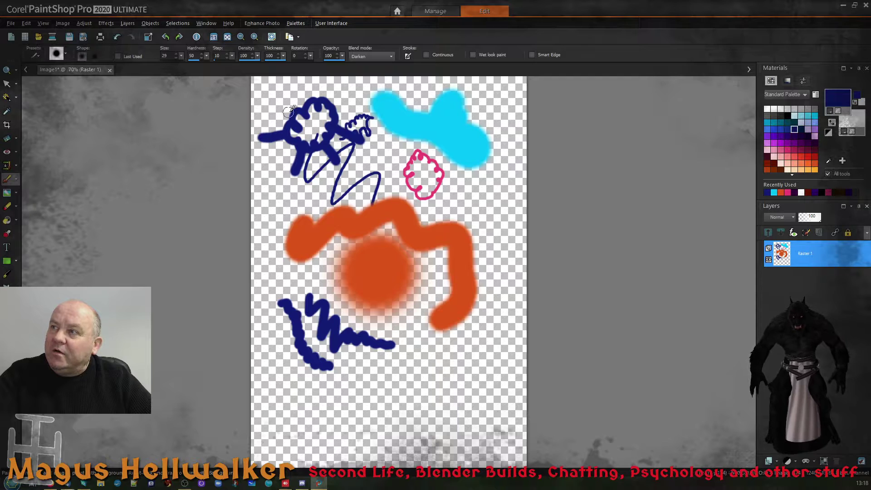
mouse_move(293, 115)
mouse_down()
mouse_move(271, 101)
mouse_move(297, 81)
mouse_move(339, 87)
mouse_move(346, 81)
mouse_up()
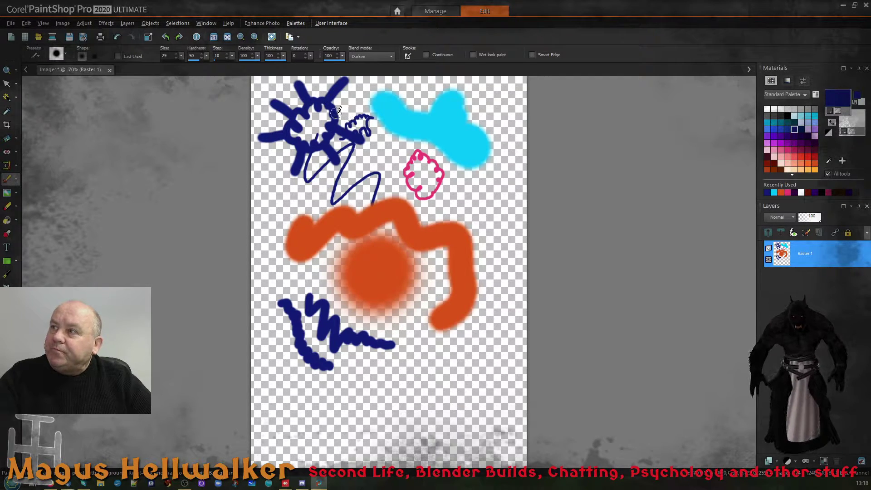
drag(335, 113, 353, 101)
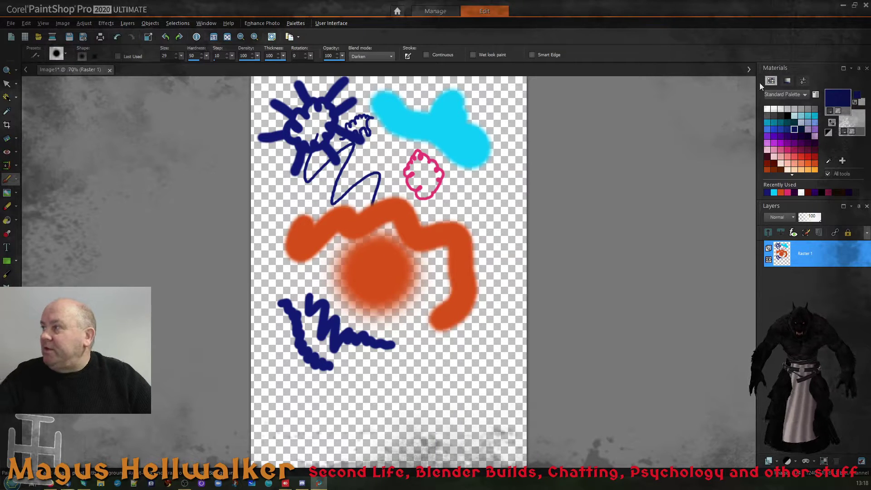
Paint purple strokes: a long scalloped loop around the orange band, a curve over the cyan shape, and short hatching near the blue zigzag
click(795, 143)
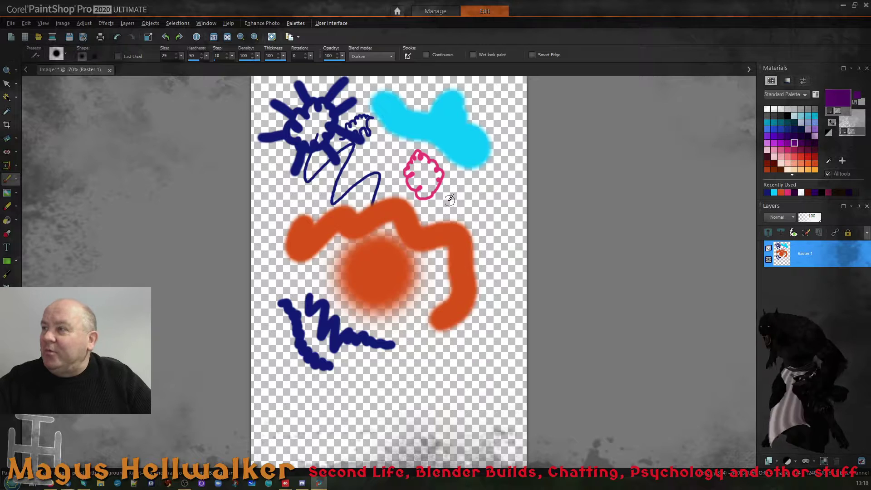
mouse_move(434, 191)
mouse_down()
mouse_move(472, 214)
mouse_move(465, 202)
mouse_move(489, 179)
mouse_move(504, 189)
mouse_move(506, 219)
mouse_move(490, 320)
mouse_move(468, 350)
mouse_move(439, 358)
mouse_move(423, 313)
mouse_move(430, 267)
mouse_up()
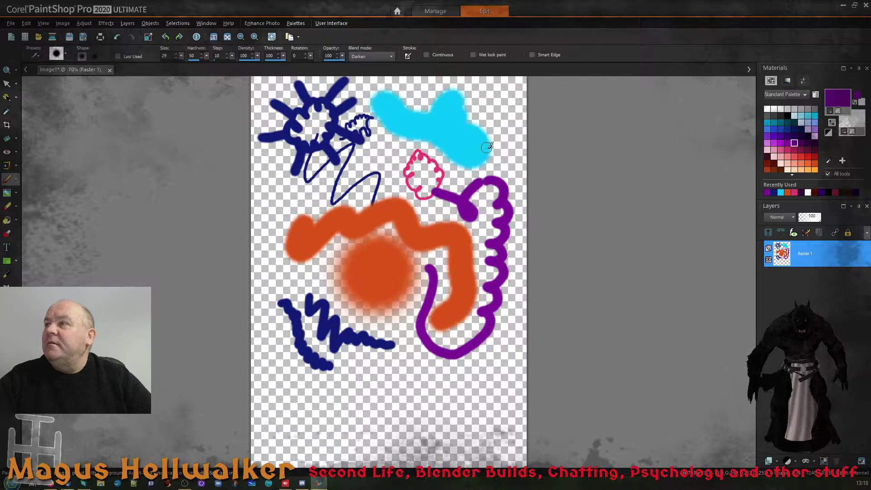
mouse_move(491, 145)
mouse_down()
mouse_move(458, 89)
mouse_move(428, 112)
mouse_up()
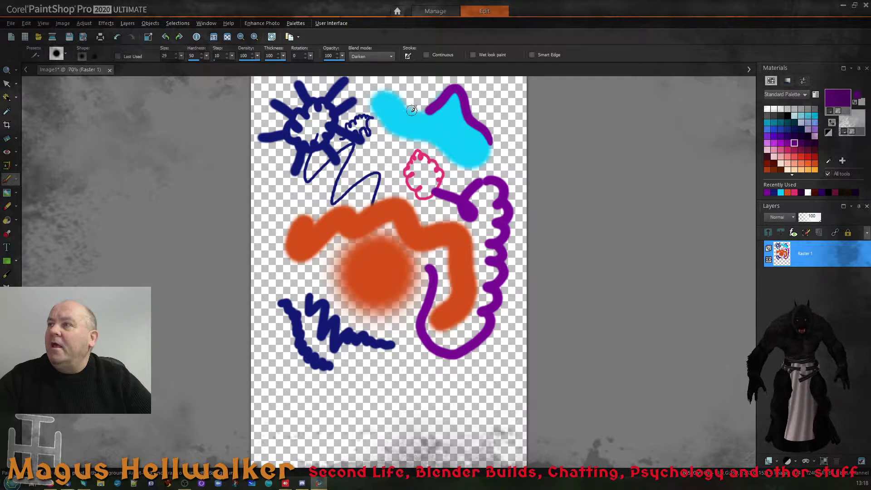
mouse_move(353, 367)
mouse_down()
mouse_move(365, 388)
mouse_move(400, 377)
mouse_move(415, 386)
mouse_up()
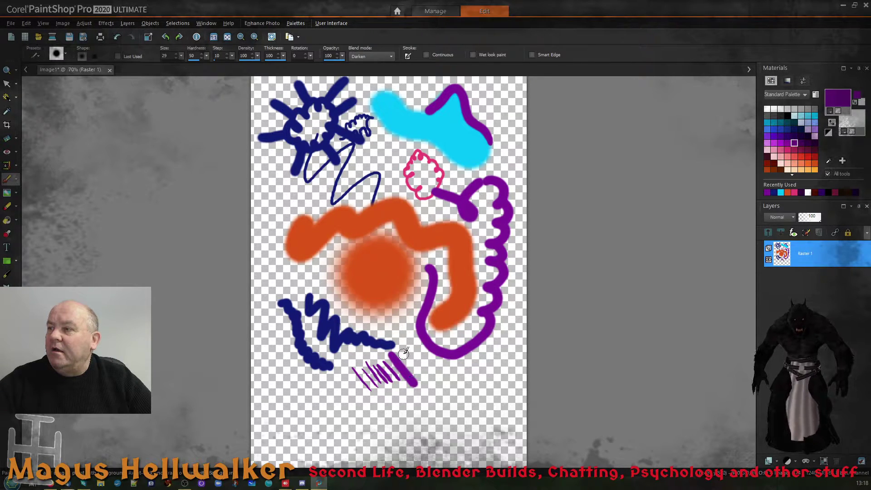
drag(402, 349, 424, 372)
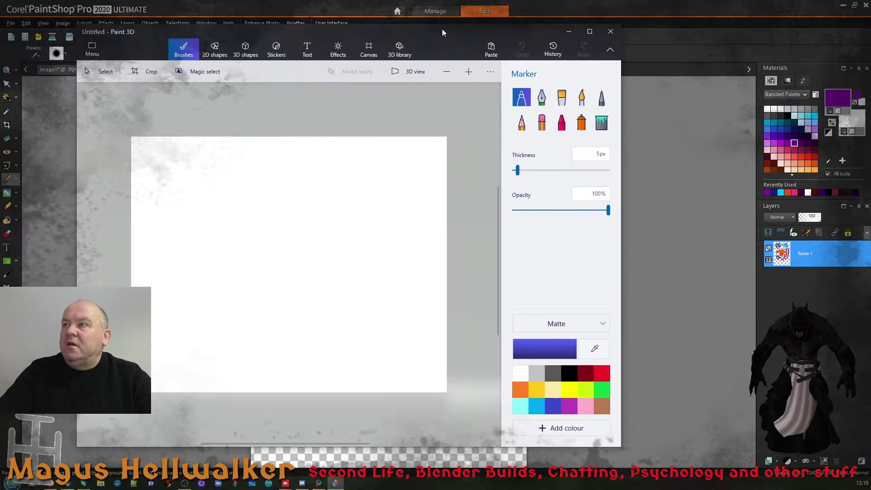
Switch to Paint 3D, maximise its window, and paint three wavy bluish-purple strokes with the Watercolour brush at 50px thickness and 75% opacity
drag(442, 29, 491, 30)
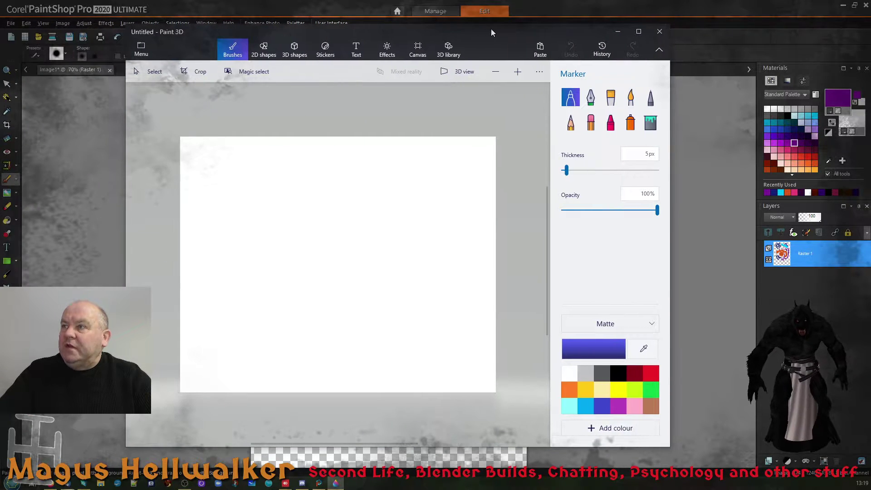
click(639, 31)
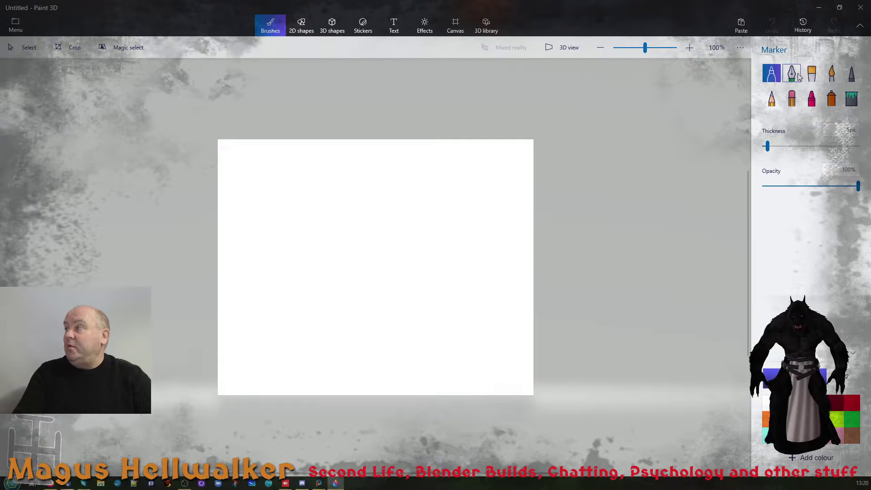
click(832, 75)
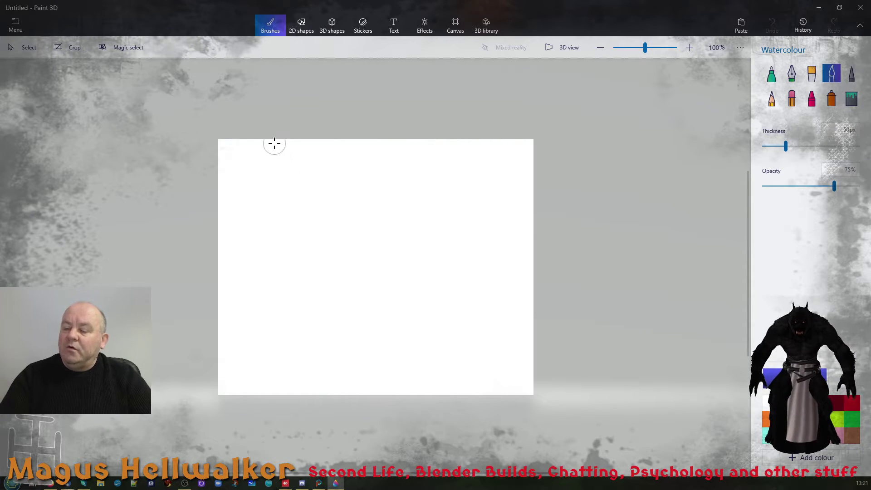
click(27, 52)
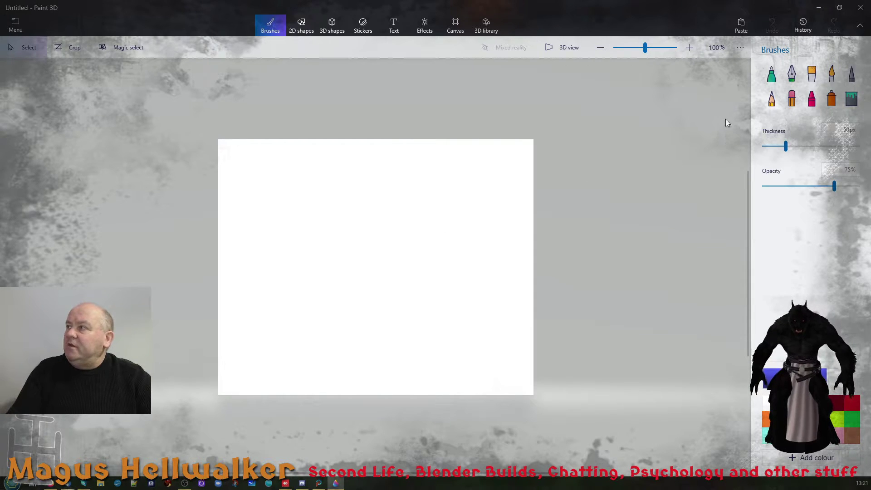
click(832, 74)
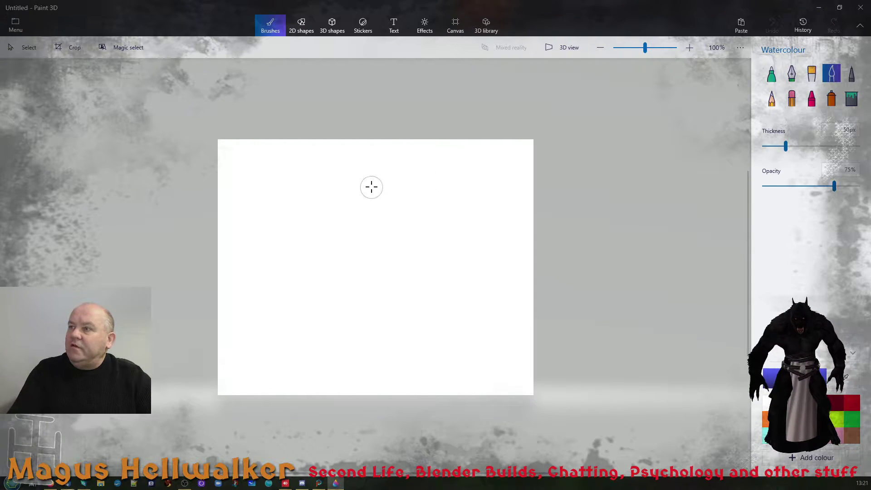
mouse_move(372, 187)
mouse_down()
mouse_move(387, 206)
mouse_move(433, 217)
mouse_up()
mouse_move(333, 226)
mouse_down()
mouse_move(331, 249)
mouse_move(402, 253)
mouse_move(472, 293)
mouse_up()
mouse_move(320, 254)
mouse_down()
mouse_move(307, 294)
mouse_move(408, 304)
mouse_move(425, 324)
mouse_up()
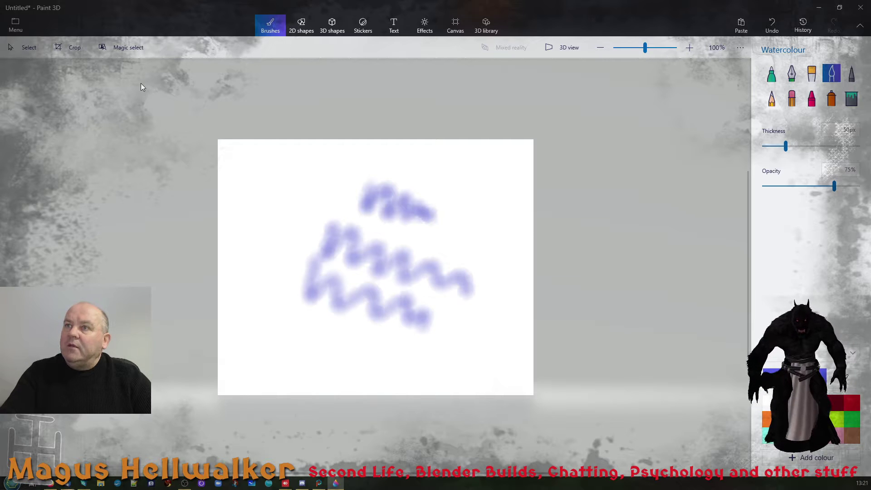
Start inserting a file into the drawing and restrict the listed files to the *.obj format
click(15, 27)
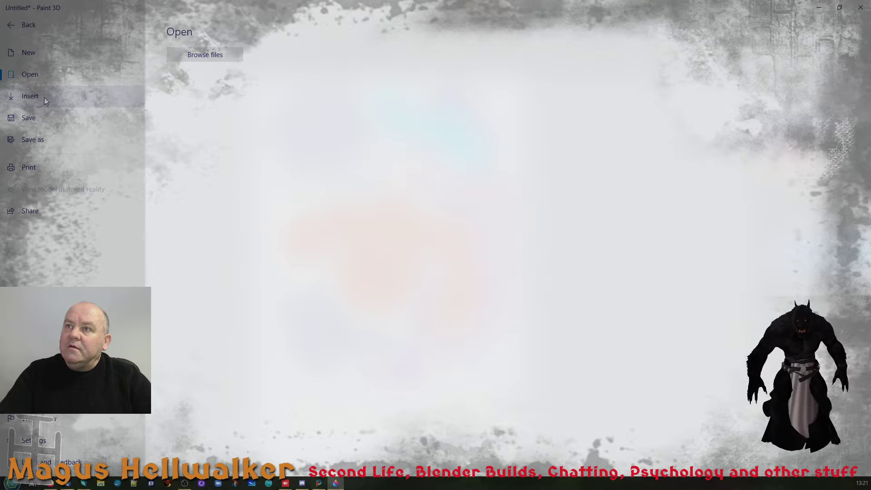
key(Escape)
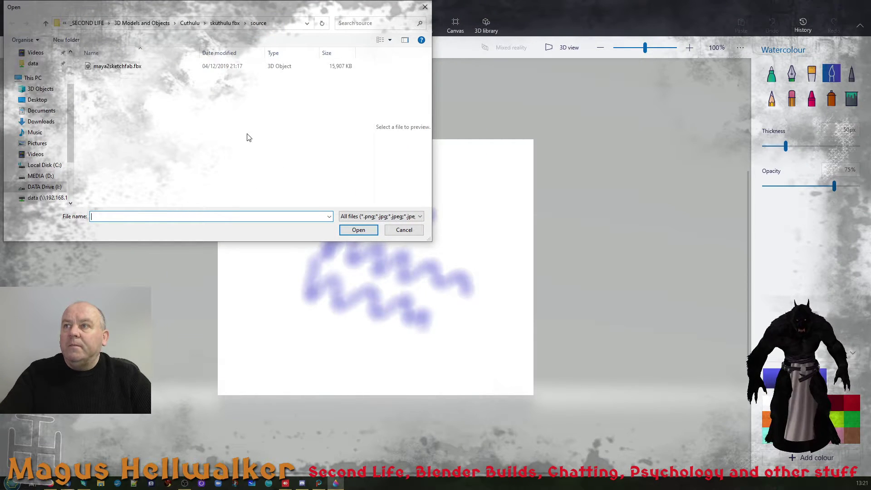
click(362, 215)
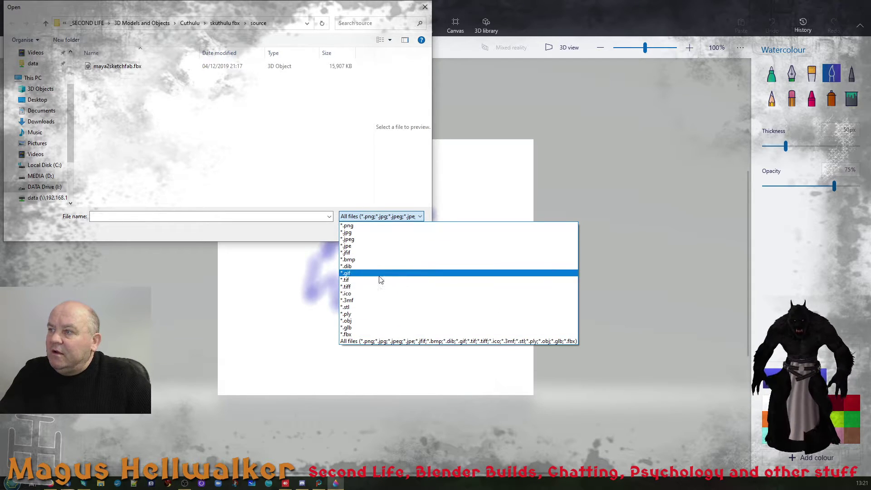
click(390, 322)
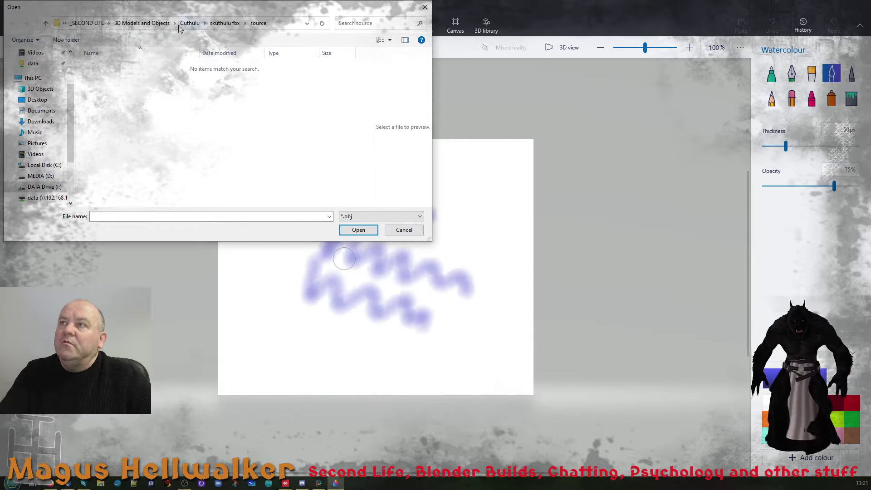
Look through the 3D Models and Objects folder and its parent _SECOND LIFE folder for a suitable OBJ model
click(154, 23)
scroll(168, 149, down, 10)
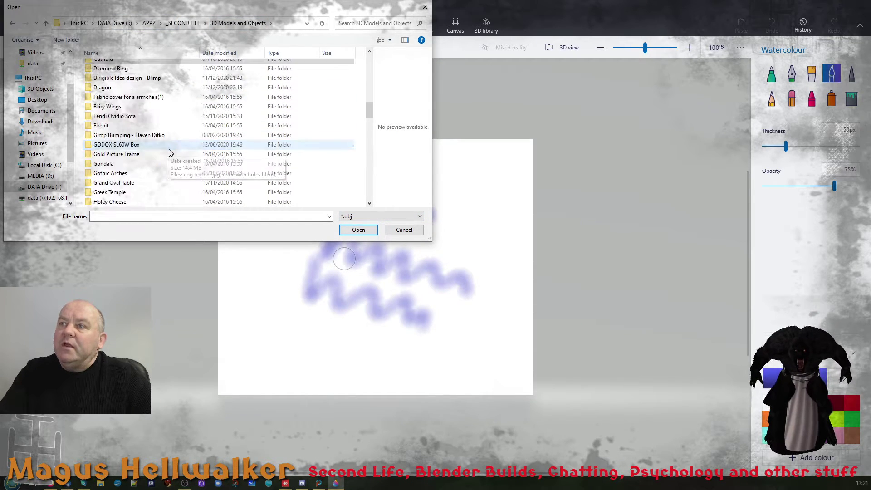
scroll(171, 159, up, 15)
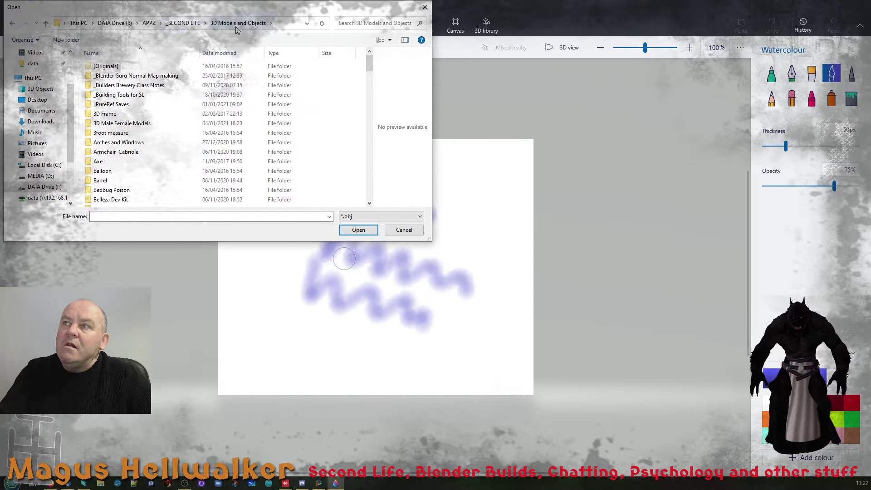
scroll(158, 111, down, 4)
scroll(158, 112, down, 9)
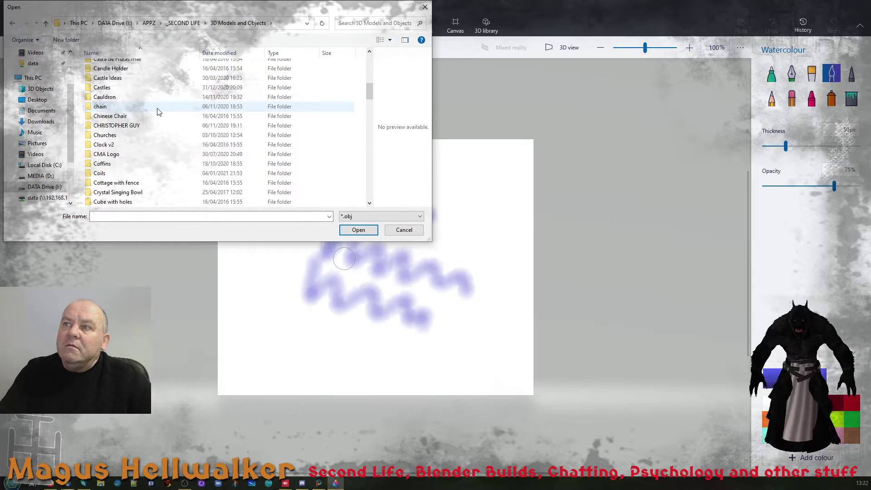
click(184, 23)
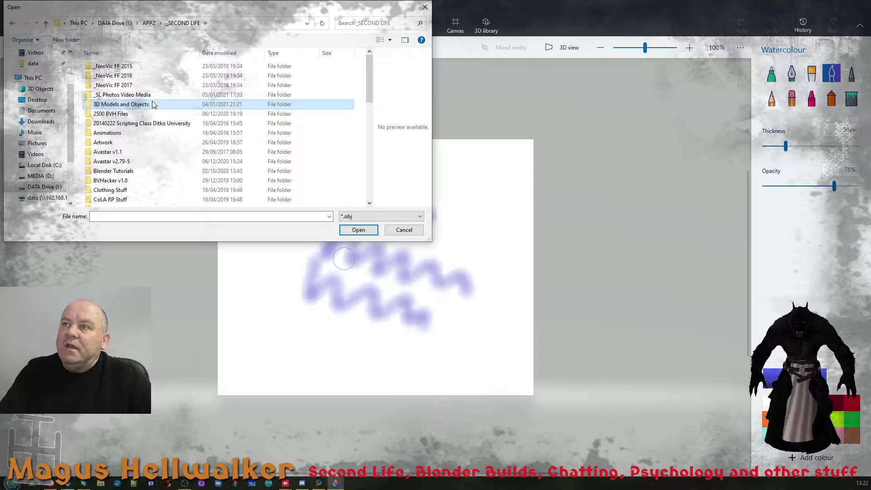
scroll(166, 119, down, 1)
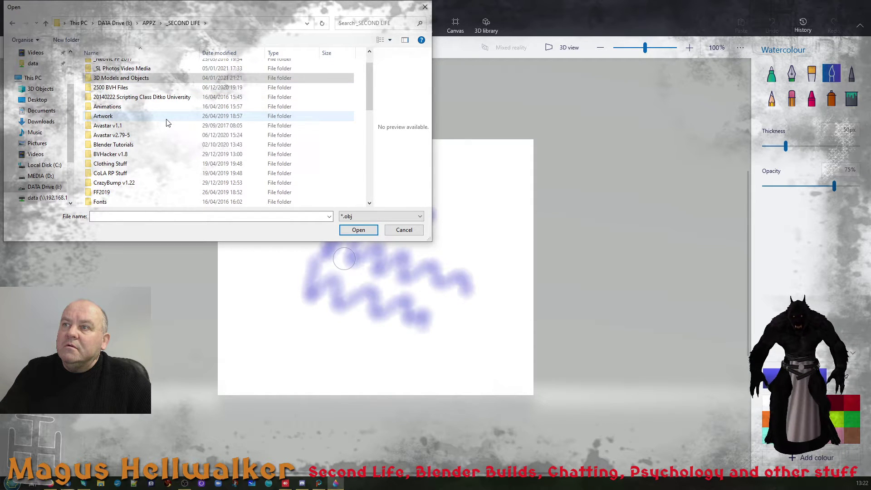
scroll(166, 123, up, 1)
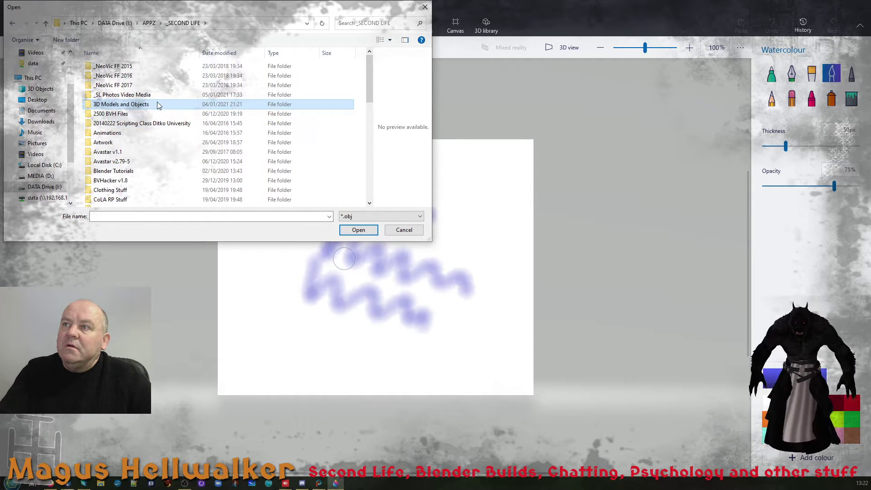
Insert Patrick.obj from the Patrick subfolder of 3D Male Female Models, choosing to import its texture but cancelling the texture folder selection
double_click(158, 106)
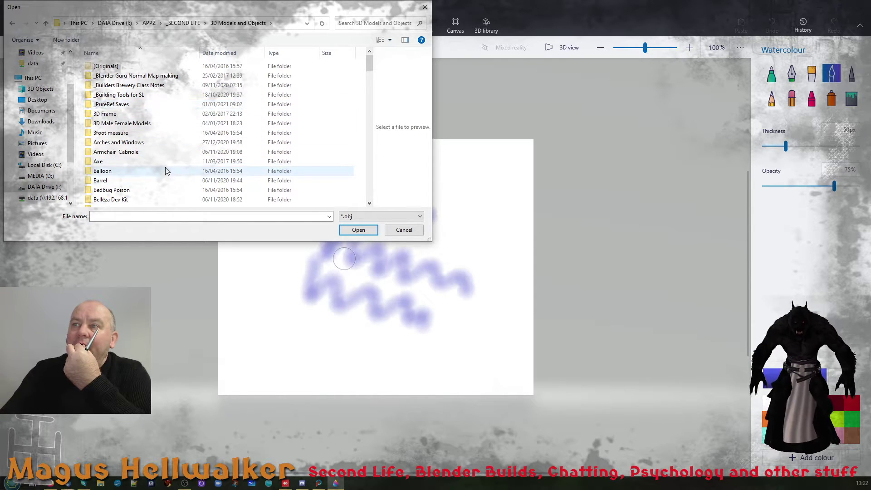
double_click(146, 125)
double_click(123, 77)
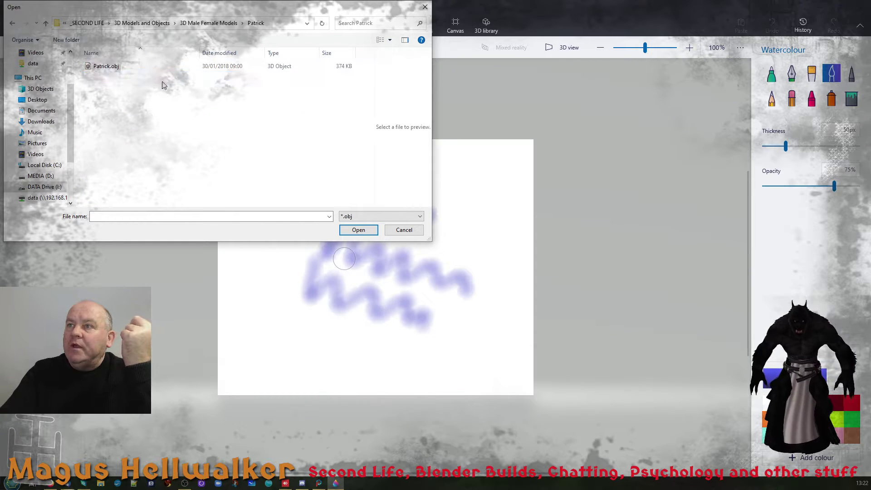
click(131, 68)
click(359, 230)
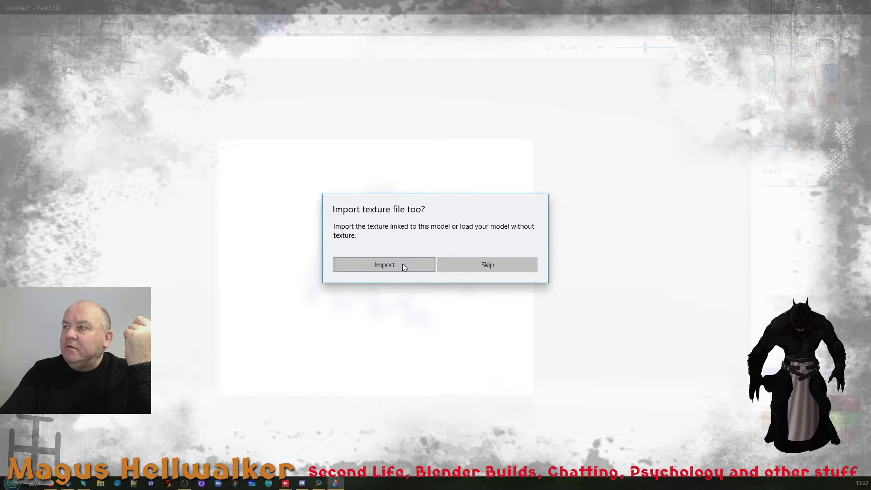
click(402, 263)
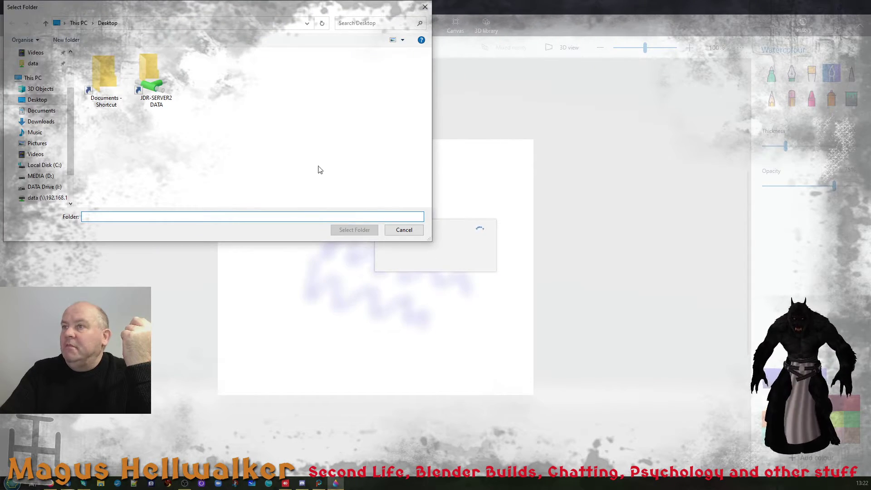
click(404, 230)
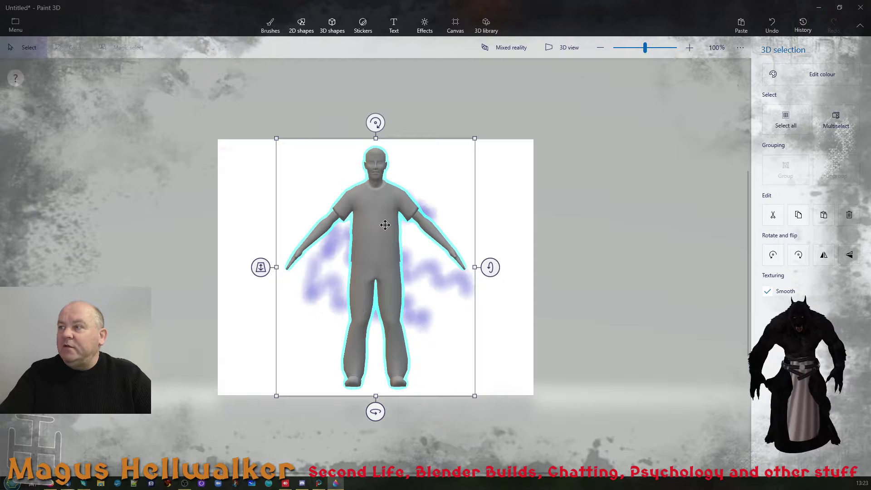
Reselect the human model and turn it slightly about its vertical axis
key(Escape)
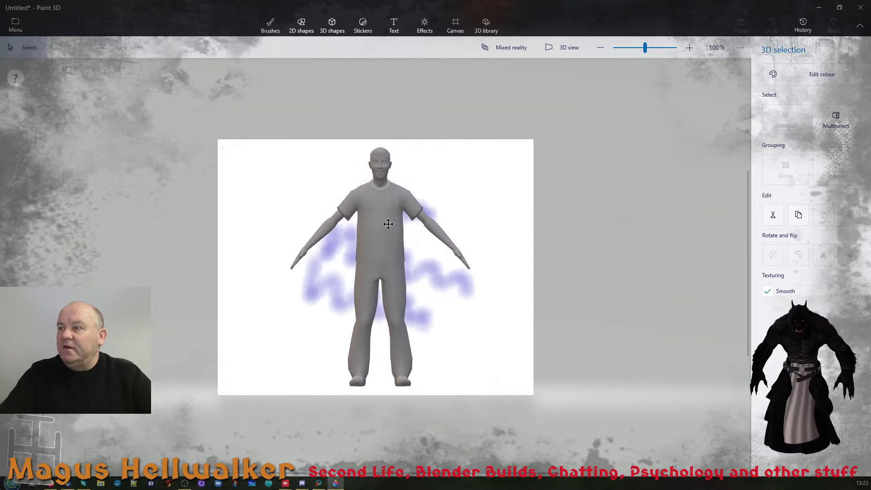
click(442, 228)
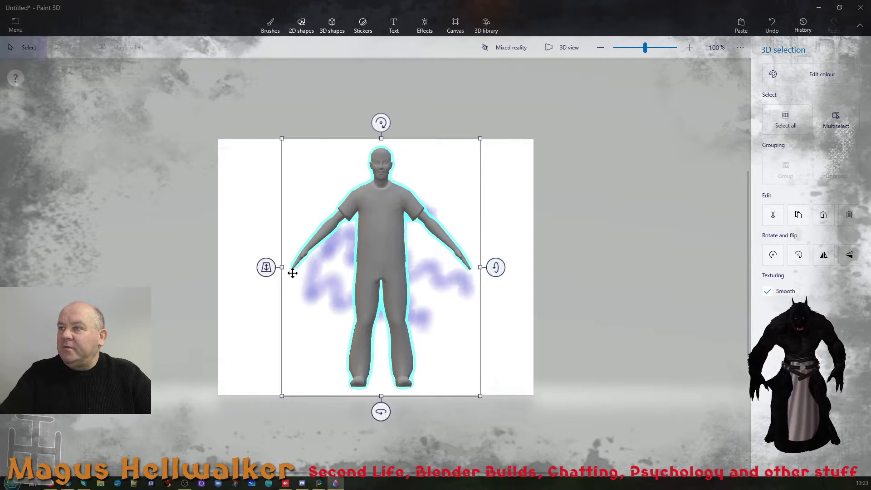
mouse_move(381, 412)
mouse_down()
mouse_move(541, 412)
mouse_move(248, 412)
mouse_move(434, 412)
mouse_move(369, 413)
mouse_up()
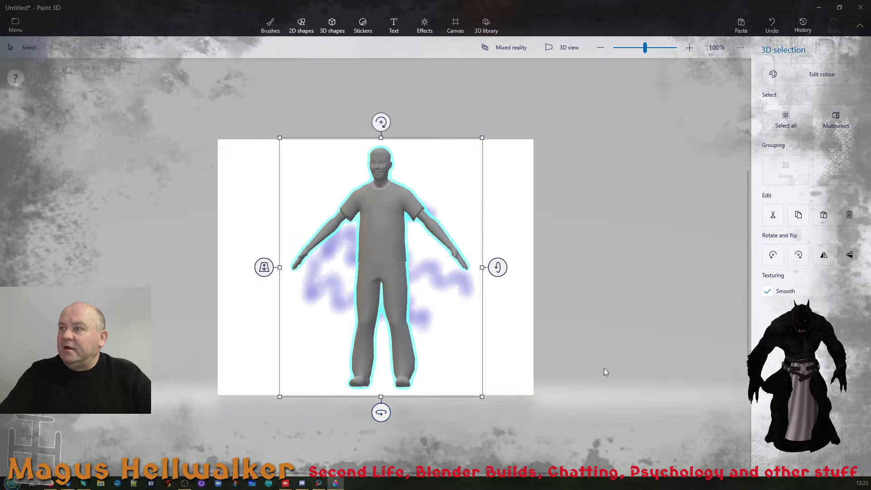
Set up a red Watercolour brush with 13 px thickness and 100% opacity for painting on the model's shirt
scroll(381, 240, up, 5)
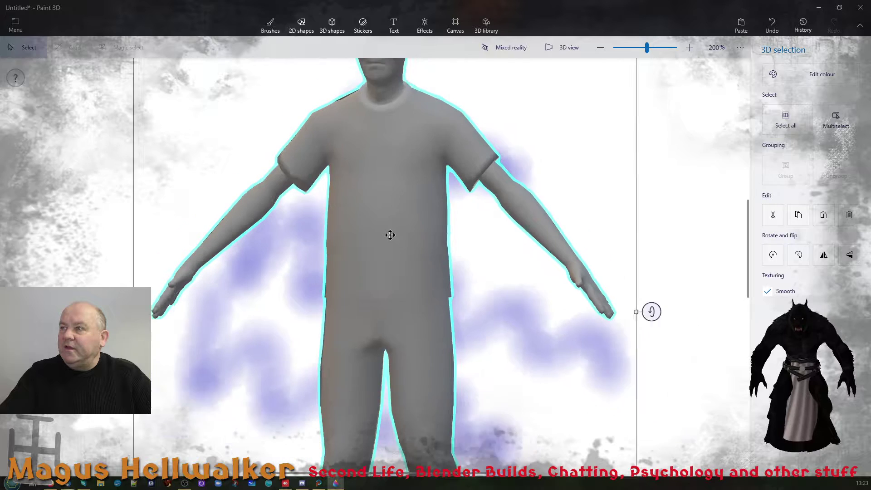
scroll(390, 235, down, 1)
mouse_move(417, 166)
mouse_down()
mouse_move(411, 241)
mouse_move(417, 177)
mouse_up()
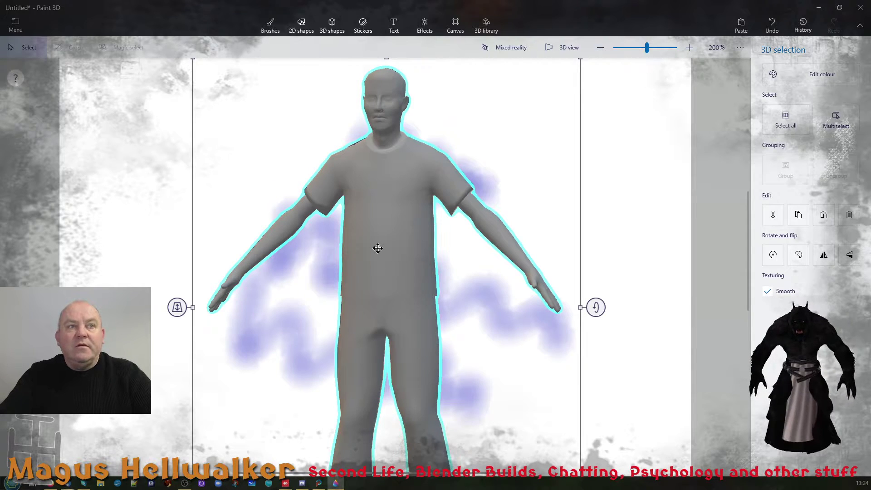
mouse_move(387, 247)
middle_down()
mouse_move(377, 247)
mouse_move(402, 242)
mouse_move(410, 172)
mouse_move(412, 249)
mouse_move(401, 262)
middle_up()
scroll(383, 228, up, 2)
scroll(384, 228, down, 1)
scroll(384, 227, up, 3)
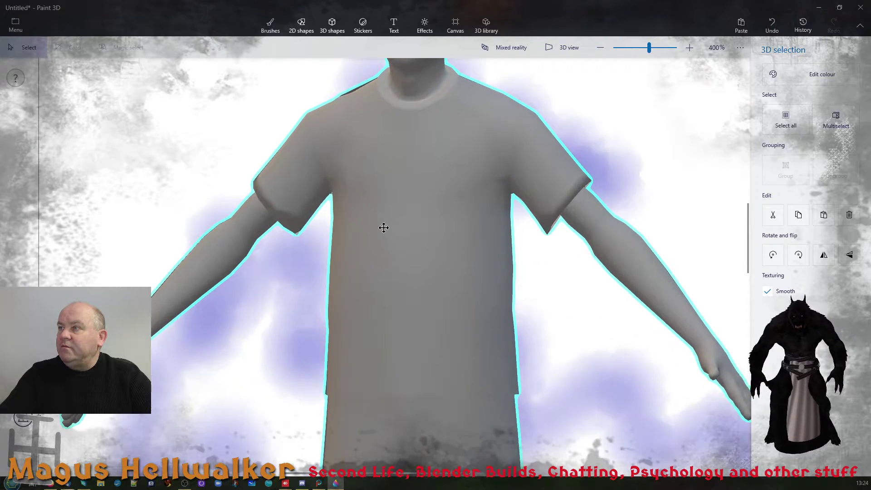
scroll(385, 228, down, 3)
scroll(385, 228, up, 2)
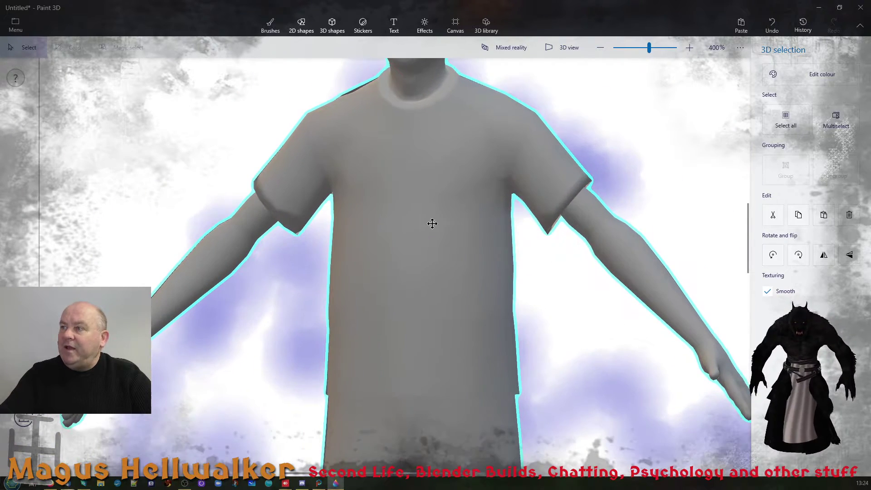
scroll(405, 214, down, 1)
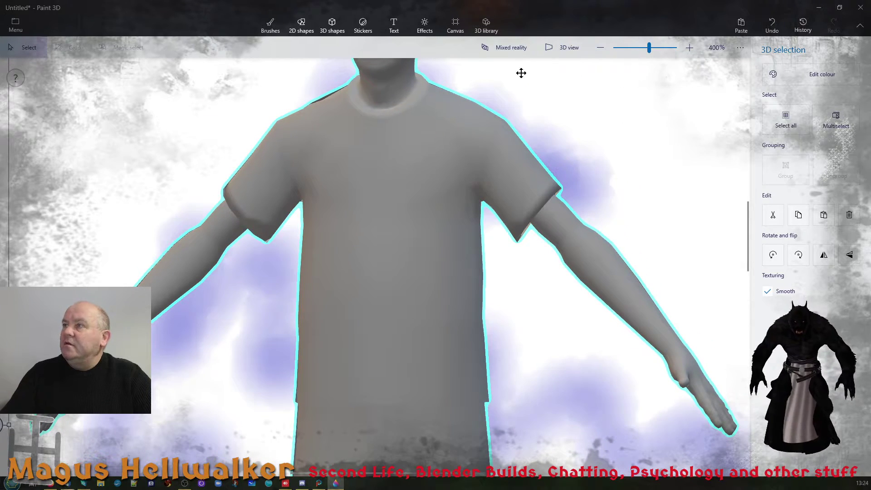
click(271, 25)
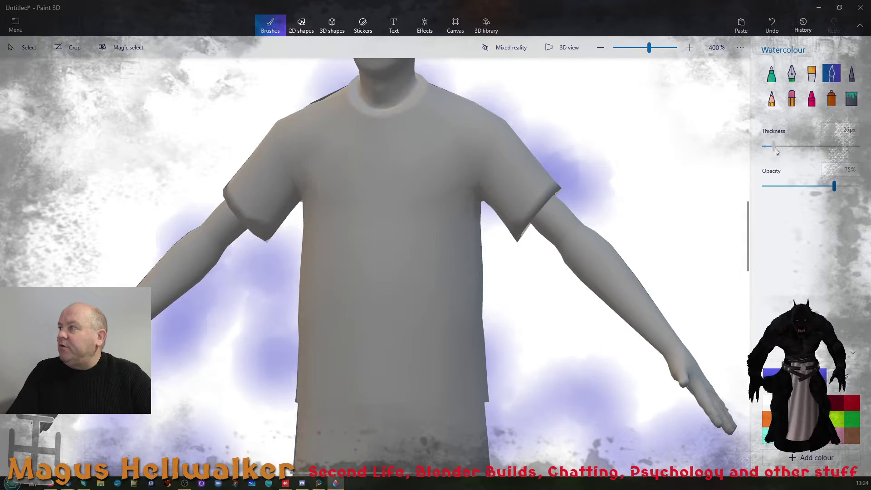
drag(776, 151, 773, 150)
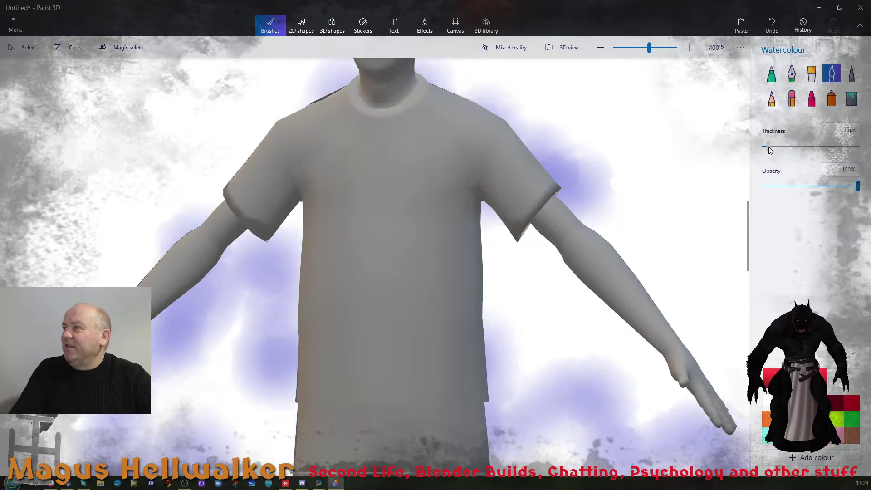
drag(770, 151, 768, 147)
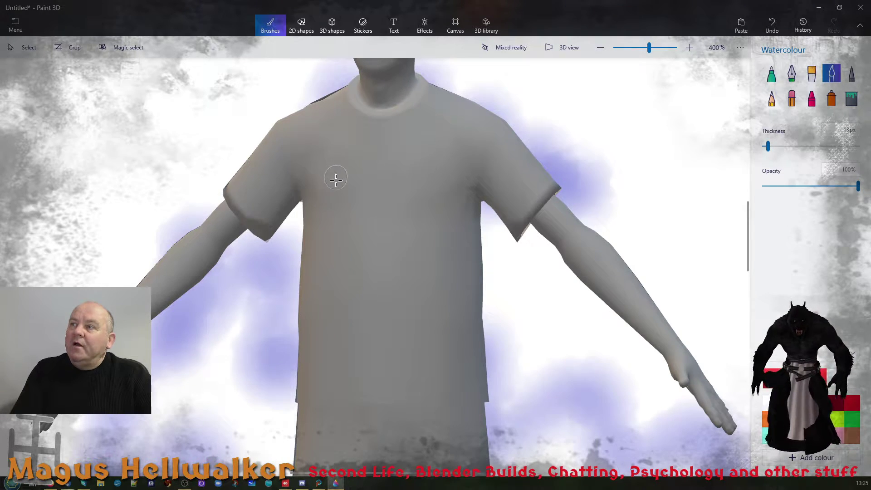
Paint the word FRED in red freehand letters across the chest of the model's shirt
mouse_move(336, 178)
mouse_down()
mouse_move(334, 219)
mouse_move(340, 183)
mouse_move(372, 166)
mouse_up()
mouse_move(339, 196)
mouse_down()
mouse_move(373, 189)
mouse_move(365, 218)
mouse_move(386, 166)
mouse_move(384, 196)
mouse_move(404, 214)
mouse_up()
mouse_move(416, 179)
mouse_down()
mouse_move(418, 214)
mouse_move(452, 213)
mouse_move(447, 156)
mouse_move(459, 212)
mouse_up()
drag(482, 175, 449, 220)
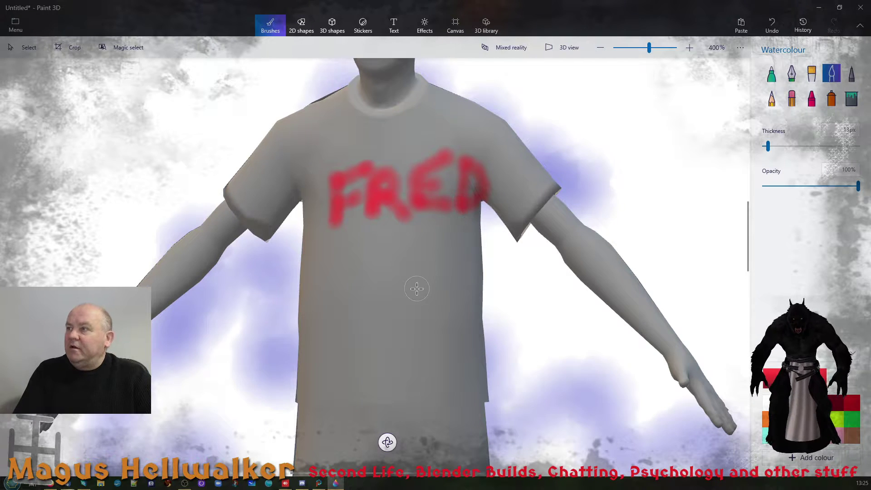
right_click(445, 232)
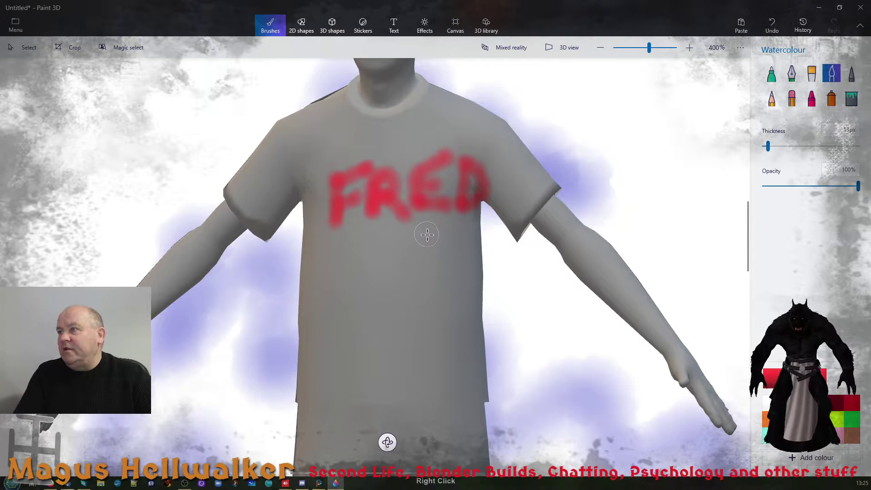
right_click(427, 229)
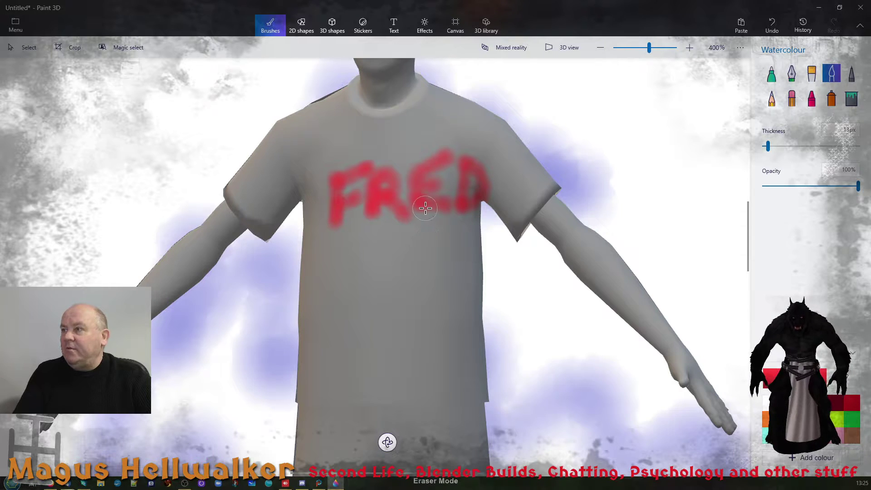
right_click(423, 245)
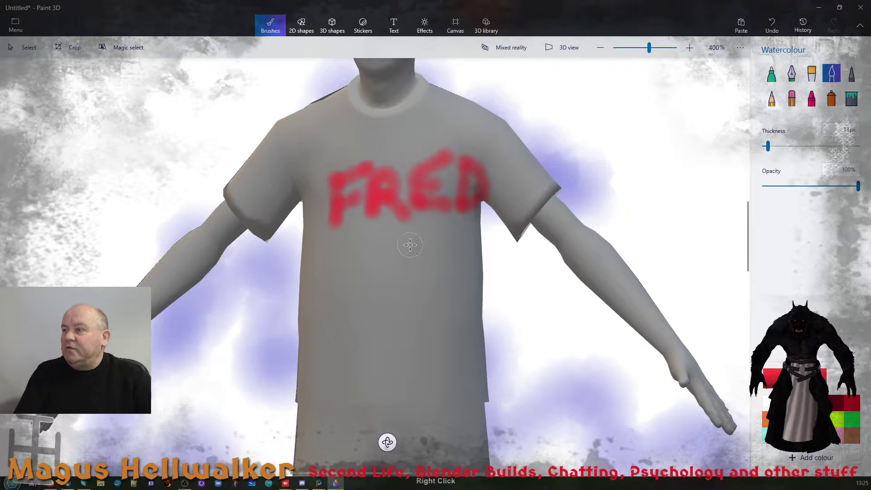
Switch to blue and paint the model's right side of the shirt from the armpit down to the hem
drag(389, 442, 583, 445)
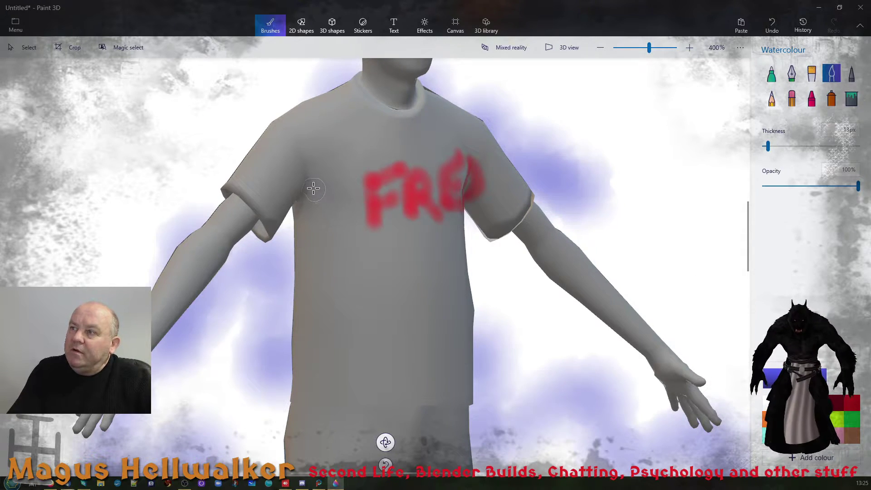
mouse_move(314, 188)
mouse_down()
mouse_move(301, 214)
mouse_move(314, 203)
mouse_move(302, 250)
mouse_move(315, 257)
mouse_move(317, 191)
mouse_move(301, 277)
mouse_move(313, 290)
mouse_move(317, 282)
mouse_move(299, 311)
mouse_move(307, 329)
mouse_move(313, 313)
mouse_move(301, 334)
mouse_move(297, 320)
mouse_move(314, 356)
mouse_move(300, 383)
mouse_move(308, 356)
mouse_move(313, 372)
mouse_up()
right_click(362, 330)
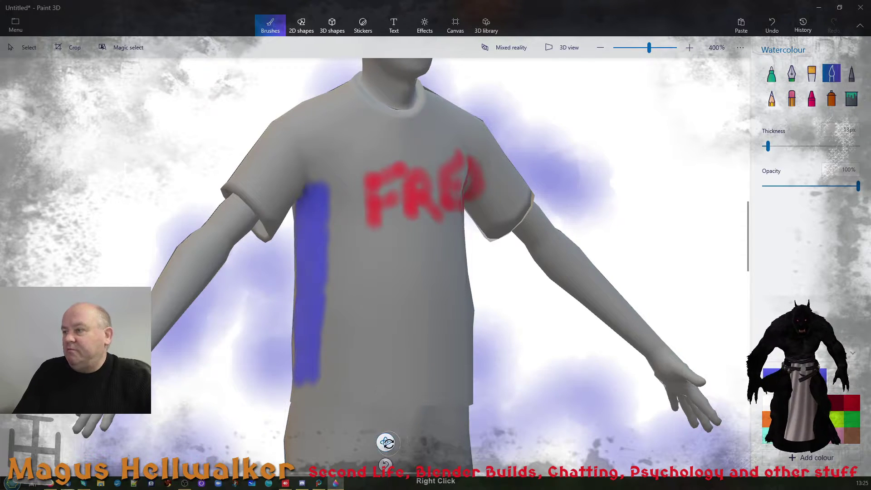
drag(386, 442, 692, 442)
mouse_move(380, 249)
mouse_down()
mouse_move(374, 291)
mouse_move(353, 184)
mouse_move(368, 352)
mouse_move(383, 327)
mouse_move(366, 397)
mouse_move(399, 389)
mouse_move(363, 341)
mouse_move(350, 394)
mouse_move(316, 392)
mouse_move(348, 379)
mouse_move(361, 282)
mouse_up()
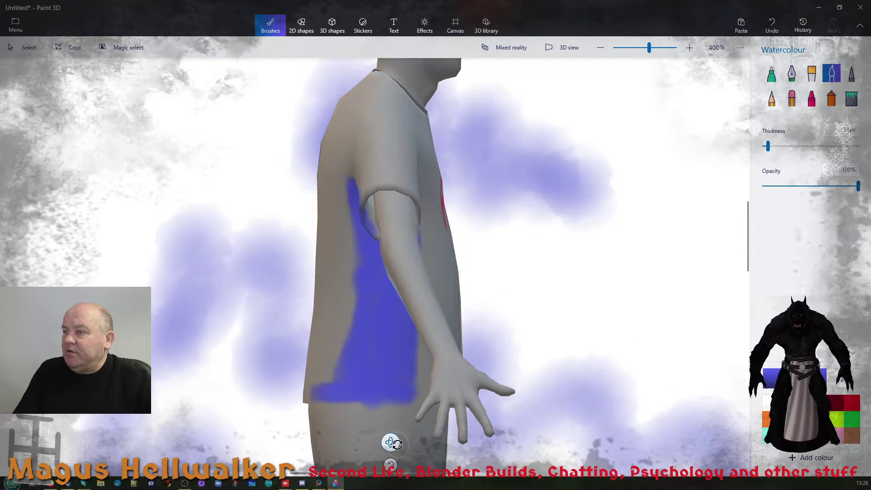
Extend the blue paint over the back of the right sleeve and the adjoining strip of the shirt's back
drag(391, 442, 500, 443)
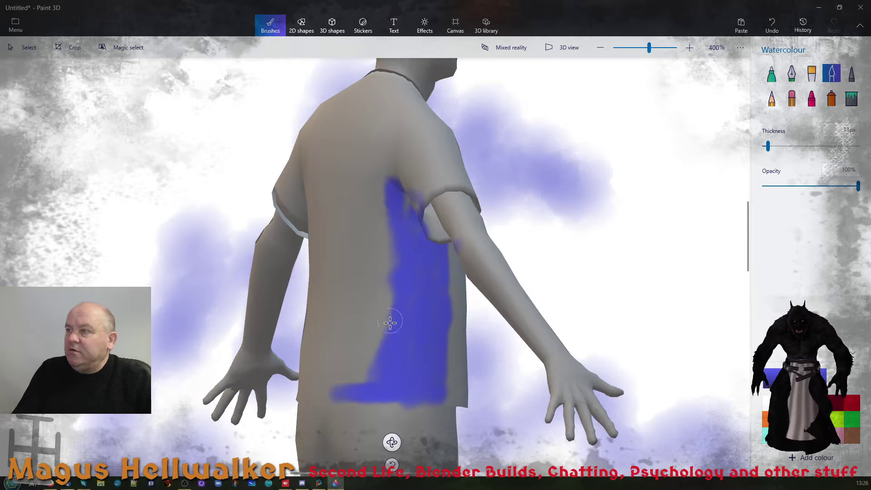
drag(392, 442, 439, 441)
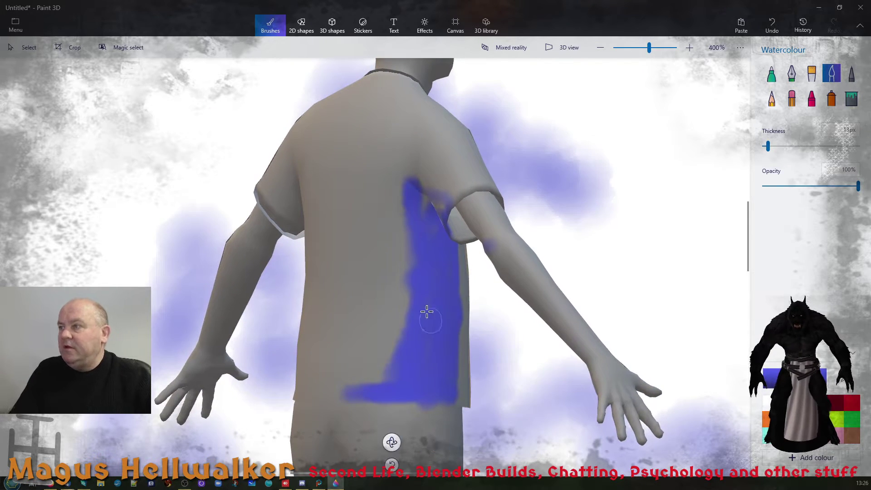
mouse_move(425, 199)
mouse_down()
mouse_move(483, 179)
mouse_move(454, 175)
mouse_move(467, 181)
mouse_up()
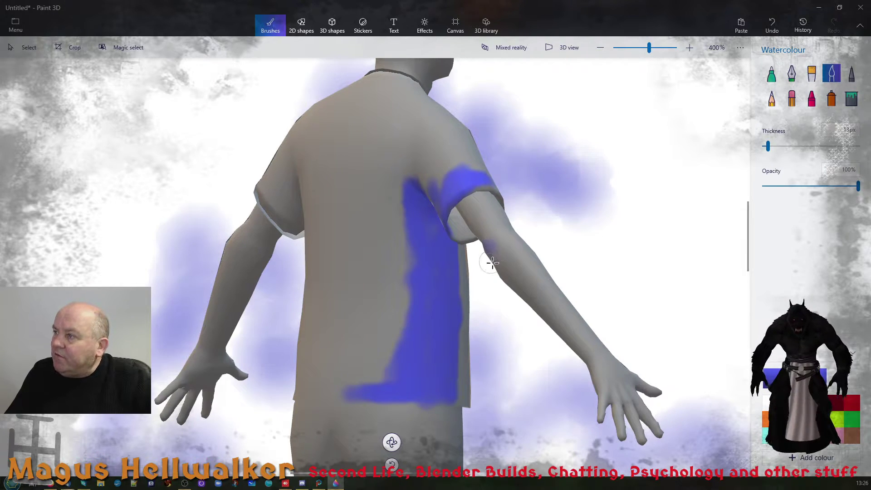
mouse_move(446, 180)
mouse_down()
mouse_move(420, 180)
mouse_move(436, 209)
mouse_move(399, 181)
mouse_move(409, 214)
mouse_move(390, 350)
mouse_move(406, 301)
mouse_move(397, 202)
mouse_move(393, 290)
mouse_move(372, 364)
mouse_move(356, 383)
mouse_move(391, 336)
mouse_up()
right_click(430, 329)
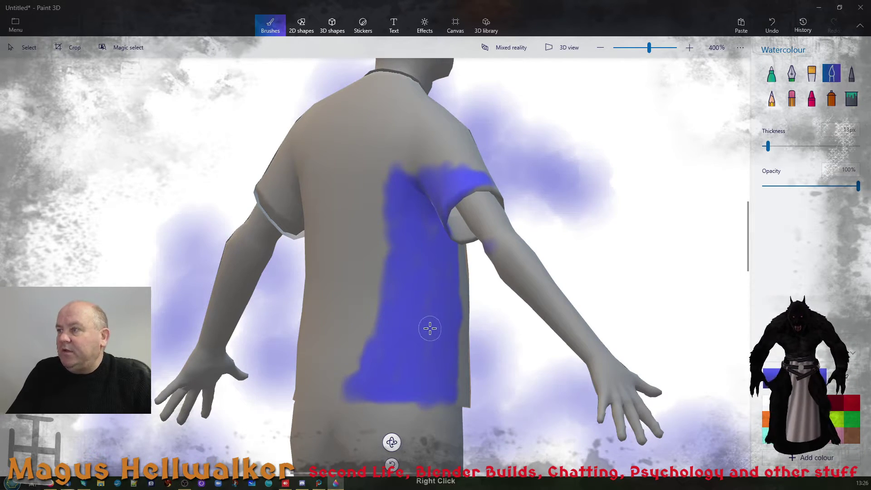
Cover the back of the shirt and the right shoulder in blue, enlarging the brush thickness to 70 px
right_drag(392, 442, 493, 376)
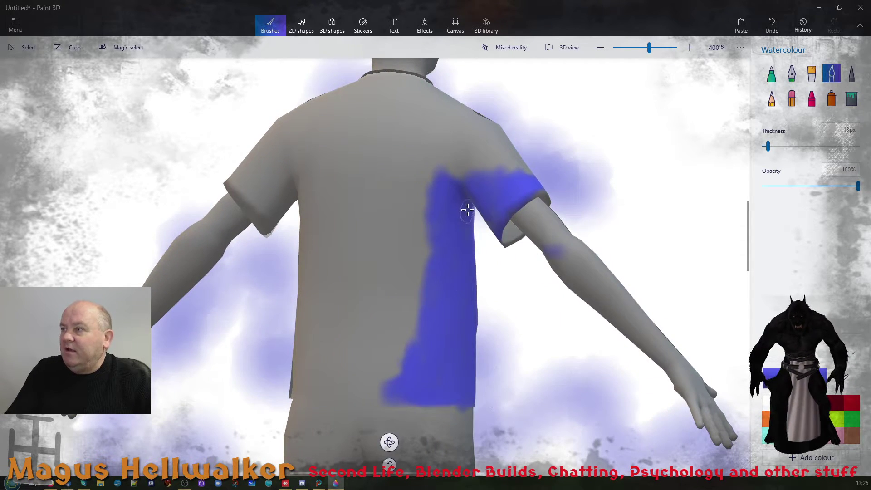
mouse_move(467, 376)
mouse_down()
mouse_move(384, 361)
mouse_move(389, 383)
mouse_move(327, 400)
mouse_move(399, 359)
mouse_move(449, 242)
mouse_move(440, 190)
mouse_move(449, 196)
mouse_up()
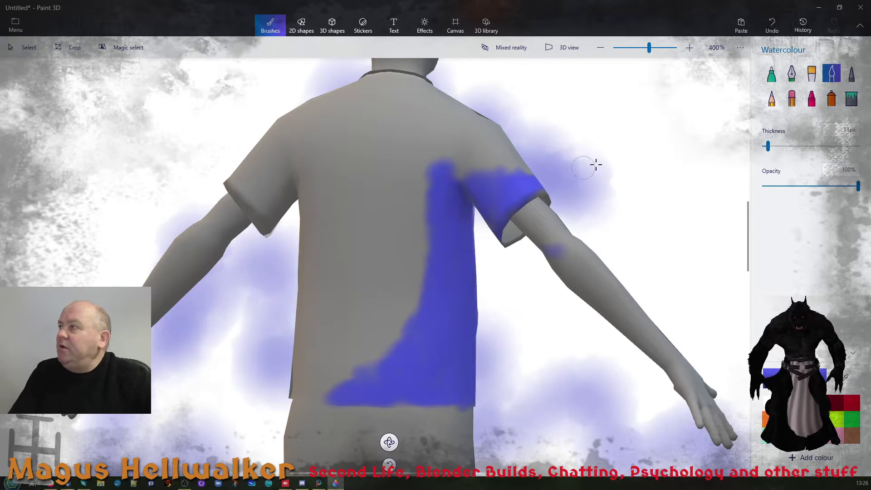
drag(768, 147, 777, 150)
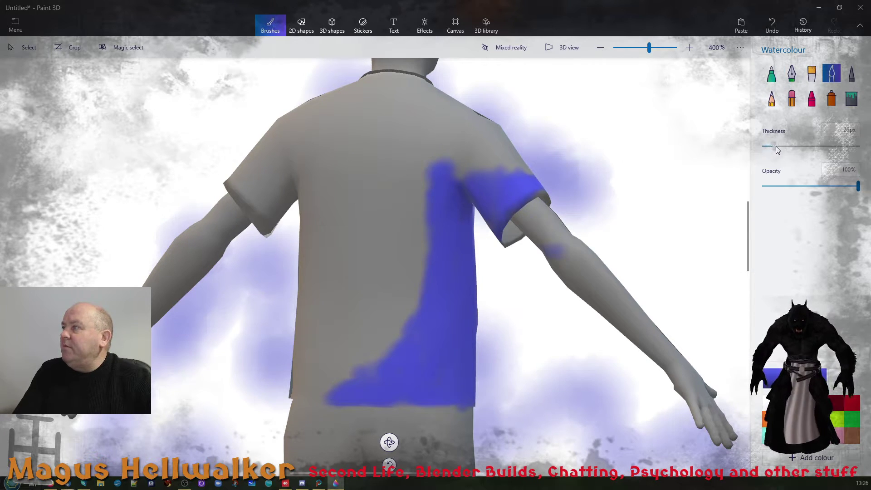
mouse_move(432, 214)
mouse_down()
mouse_move(431, 177)
mouse_move(400, 253)
mouse_move(398, 329)
mouse_up()
mouse_move(353, 327)
mouse_down()
mouse_move(312, 274)
mouse_move(366, 193)
mouse_move(395, 126)
mouse_move(429, 146)
mouse_move(473, 152)
mouse_move(335, 138)
mouse_move(329, 128)
mouse_move(352, 137)
mouse_move(375, 118)
mouse_move(365, 113)
mouse_move(380, 110)
mouse_move(386, 145)
mouse_up()
mouse_move(350, 335)
mouse_down()
mouse_move(325, 348)
mouse_move(403, 251)
mouse_up()
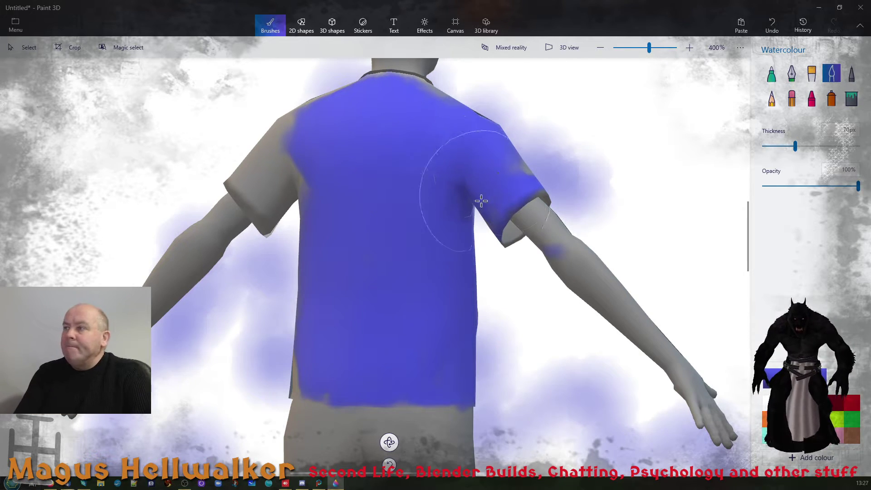
Reduce the brush thickness to 30 px and paint the back of the left sleeve, left shoulder and collar edge blue
mouse_move(389, 441)
mouse_down()
mouse_move(590, 439)
mouse_move(545, 438)
mouse_up()
mouse_move(369, 332)
mouse_down()
mouse_move(341, 350)
mouse_move(358, 350)
mouse_move(339, 249)
mouse_move(368, 214)
mouse_move(365, 173)
mouse_move(436, 191)
mouse_up()
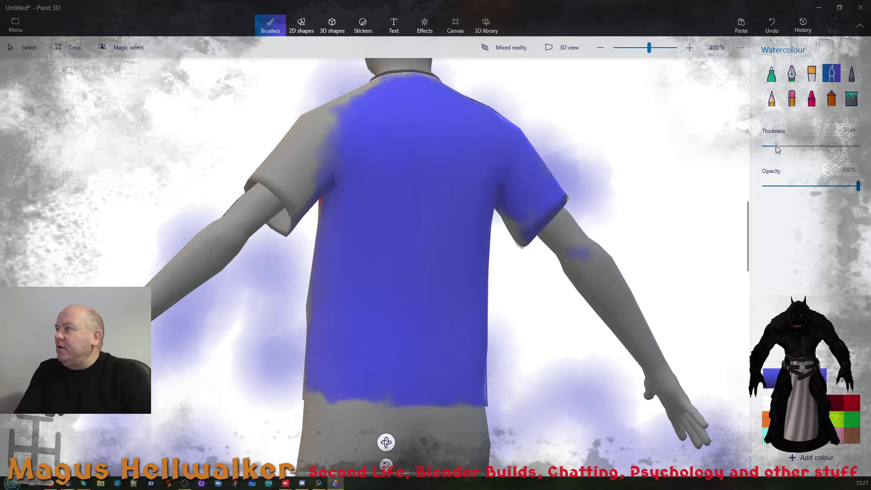
mouse_move(341, 120)
mouse_down()
mouse_move(279, 153)
mouse_move(284, 177)
mouse_move(315, 148)
mouse_move(323, 189)
mouse_move(313, 203)
mouse_up()
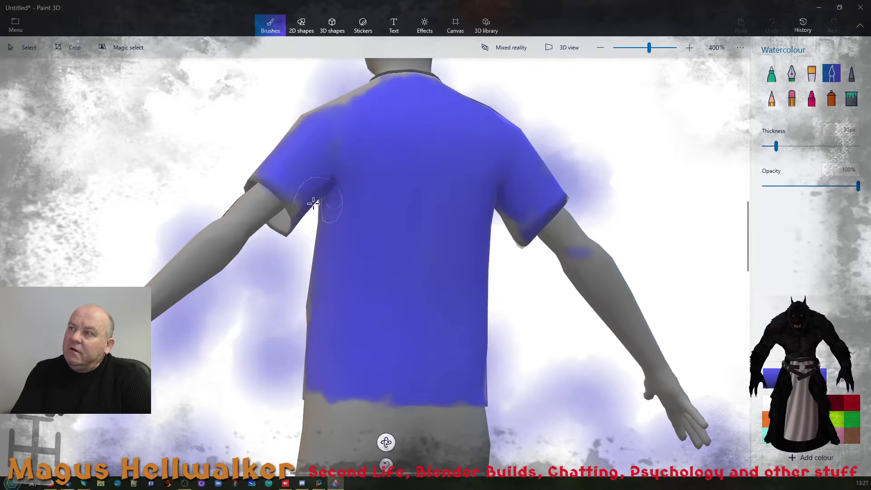
mouse_move(365, 120)
mouse_down()
mouse_move(359, 97)
mouse_move(302, 126)
mouse_up()
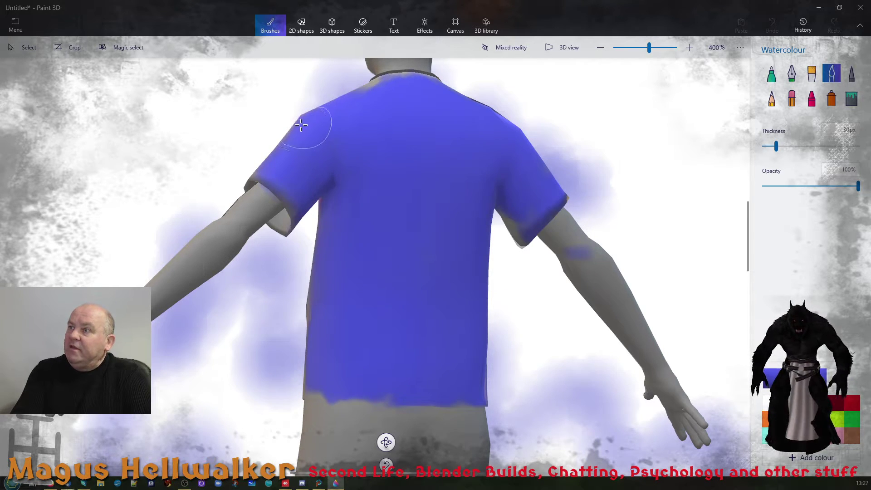
drag(369, 94, 408, 93)
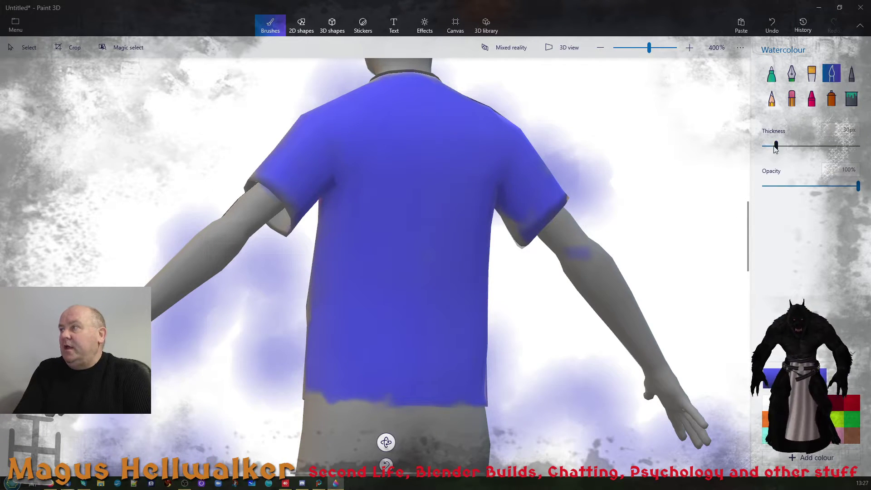
Erase the stray blue mark on the right forearm and fill the unpainted underside of the right sleeve with blue Watercolour
click(792, 98)
drag(583, 247, 567, 259)
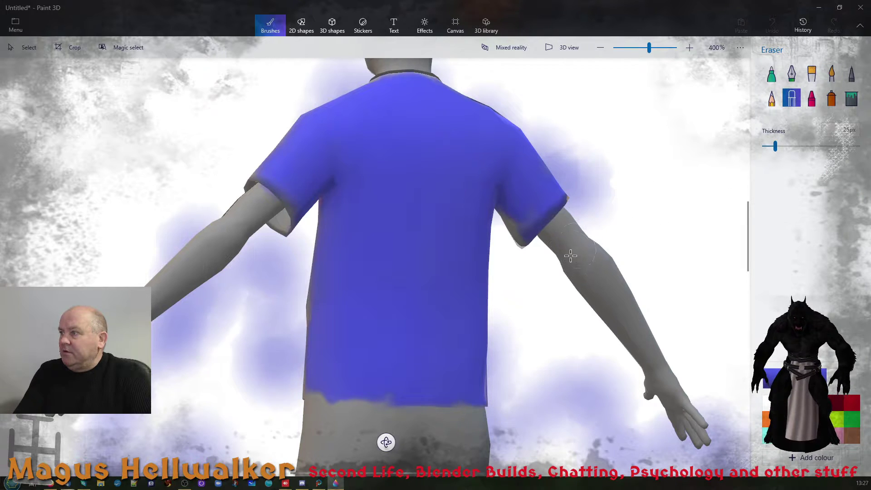
click(831, 75)
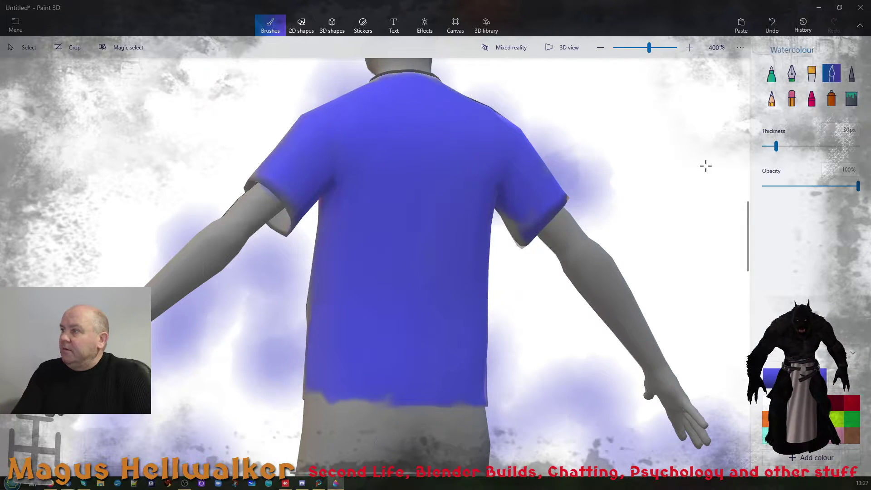
drag(509, 215, 505, 227)
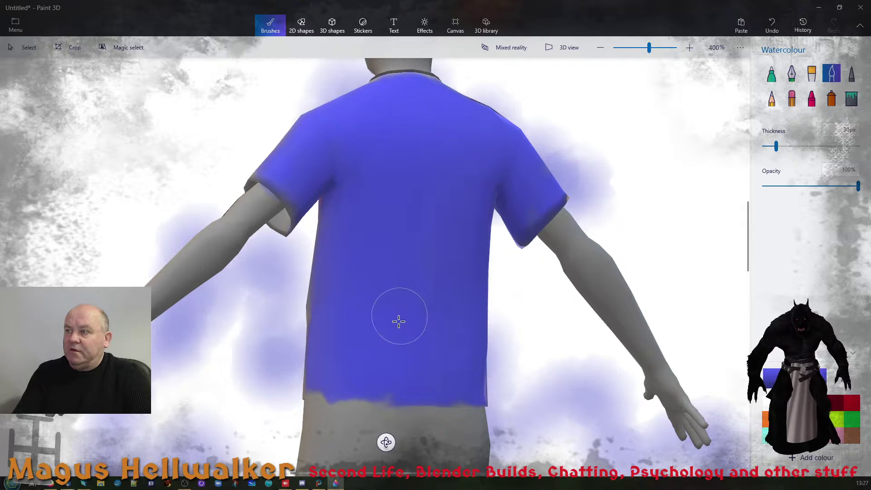
Paint the left sleeve, the left shoulder and a patch on the left side of the shirt blue with 30 px Watercolour
drag(387, 443, 731, 452)
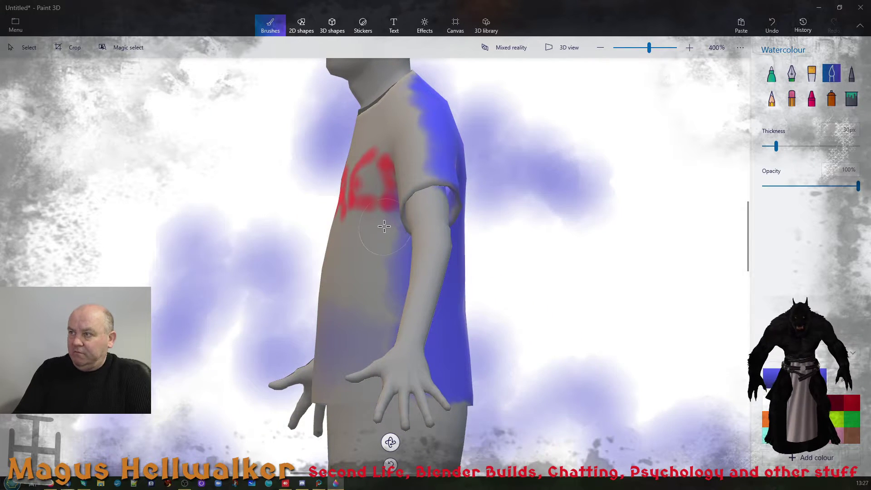
mouse_move(384, 227)
mouse_down()
mouse_move(364, 314)
mouse_move(393, 241)
mouse_up()
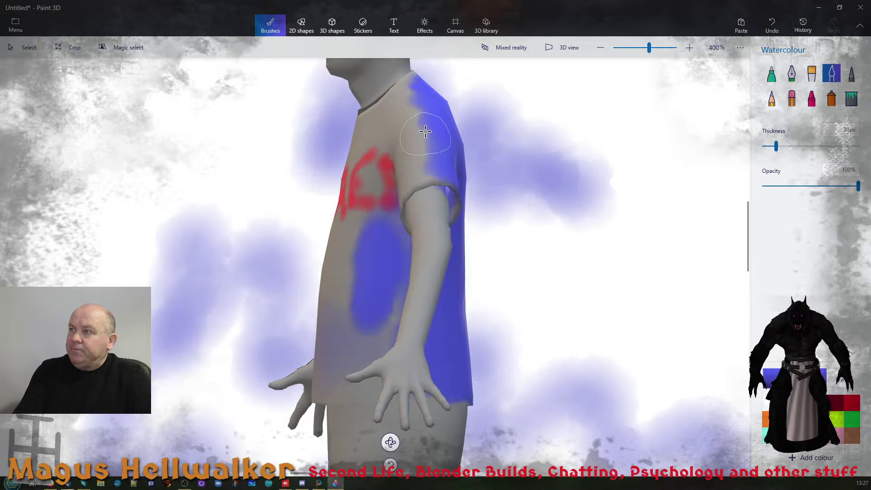
mouse_move(426, 131)
mouse_down()
mouse_move(424, 177)
mouse_move(412, 84)
mouse_move(369, 136)
mouse_move(415, 132)
mouse_up()
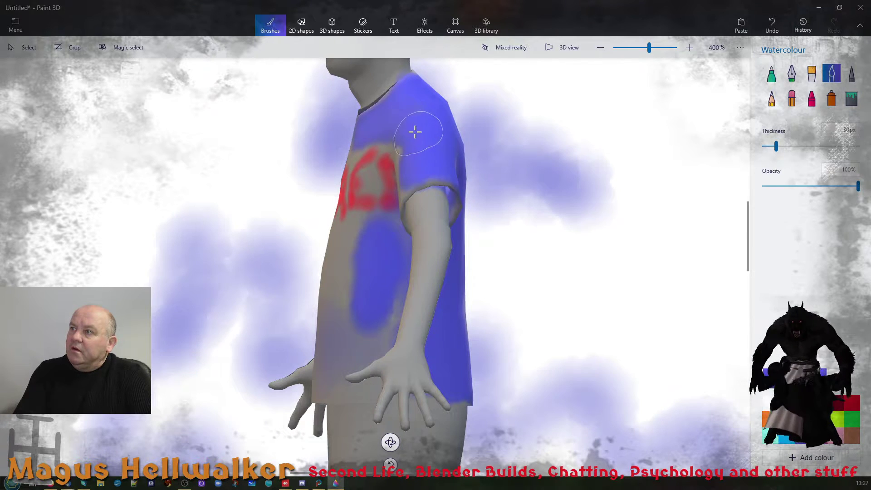
drag(372, 313, 371, 324)
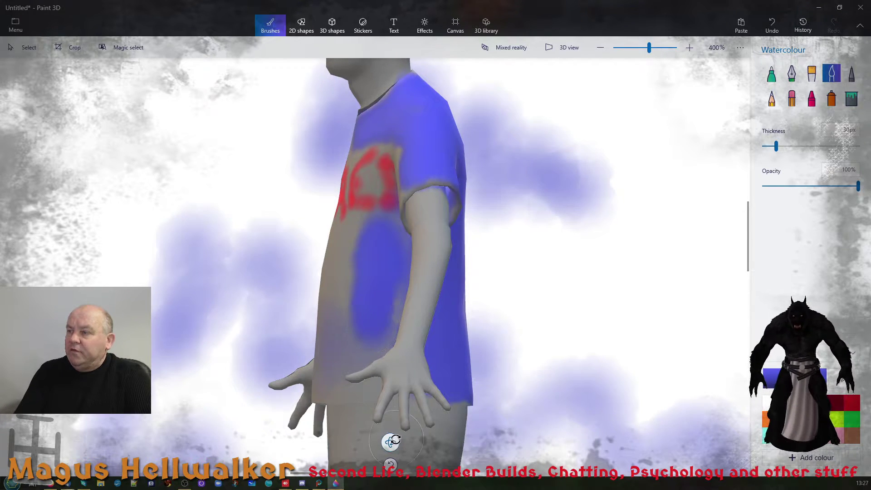
Cover the front of the shirt around the red lettering and the front of the right sleeve in blue
drag(390, 443, 506, 444)
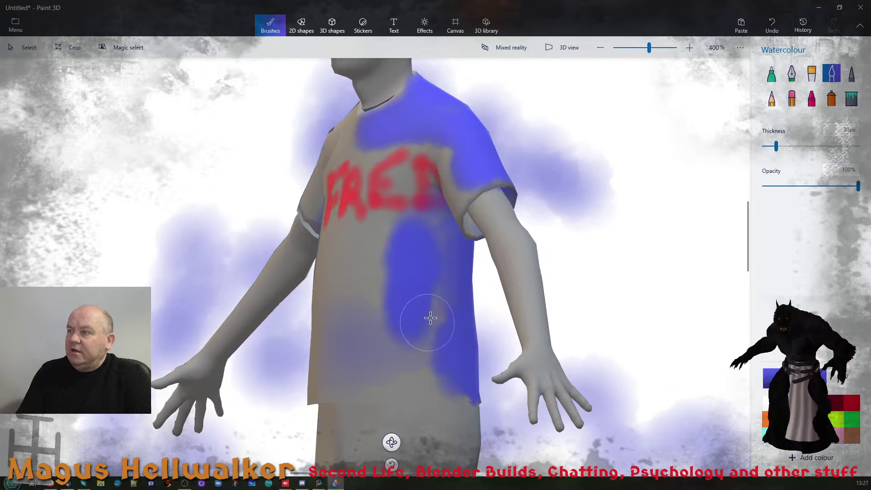
mouse_move(417, 346)
mouse_down()
mouse_move(420, 363)
mouse_move(443, 380)
mouse_move(336, 375)
mouse_move(389, 375)
mouse_move(386, 316)
mouse_move(373, 292)
mouse_move(399, 236)
mouse_move(351, 235)
mouse_move(335, 277)
mouse_move(375, 335)
mouse_move(453, 256)
mouse_move(438, 236)
mouse_move(335, 334)
mouse_move(319, 371)
mouse_move(410, 352)
mouse_move(404, 390)
mouse_up()
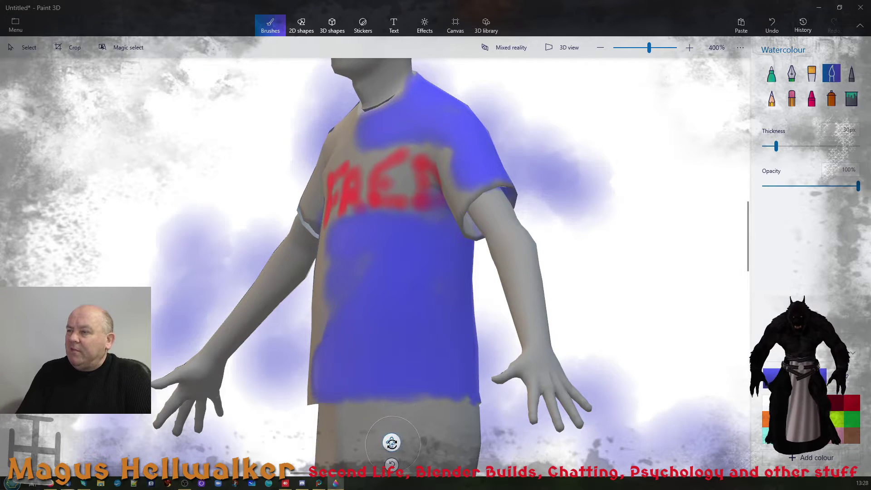
drag(392, 444, 501, 375)
mouse_move(386, 303)
mouse_down()
mouse_move(338, 343)
mouse_move(428, 263)
mouse_move(344, 247)
mouse_move(315, 254)
mouse_move(315, 281)
mouse_move(327, 272)
mouse_move(330, 309)
mouse_move(326, 355)
mouse_move(312, 374)
mouse_move(376, 382)
mouse_move(413, 366)
mouse_move(393, 255)
mouse_move(274, 177)
mouse_move(245, 193)
mouse_move(293, 138)
mouse_move(260, 159)
mouse_up()
mouse_move(288, 125)
mouse_down()
mouse_move(340, 101)
mouse_move(368, 128)
mouse_move(331, 141)
mouse_move(318, 163)
mouse_move(309, 199)
mouse_move(317, 231)
mouse_move(340, 142)
mouse_move(370, 126)
mouse_move(414, 132)
mouse_move(400, 136)
mouse_move(443, 121)
mouse_move(487, 125)
mouse_move(519, 182)
mouse_move(511, 208)
mouse_up()
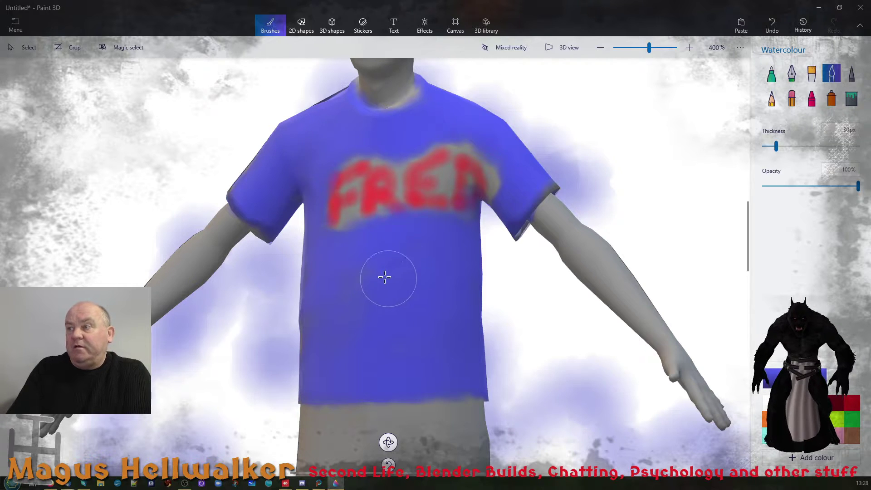
Fill the remaining unpainted gaps on the right sleeve, right shoulder and right side of the shirt with blue
drag(388, 441, 490, 369)
mouse_move(324, 313)
mouse_down()
mouse_move(345, 247)
mouse_move(325, 323)
mouse_move(389, 298)
mouse_move(320, 348)
mouse_move(315, 370)
mouse_move(382, 351)
mouse_move(365, 362)
mouse_move(325, 231)
mouse_move(260, 156)
mouse_move(252, 161)
mouse_up()
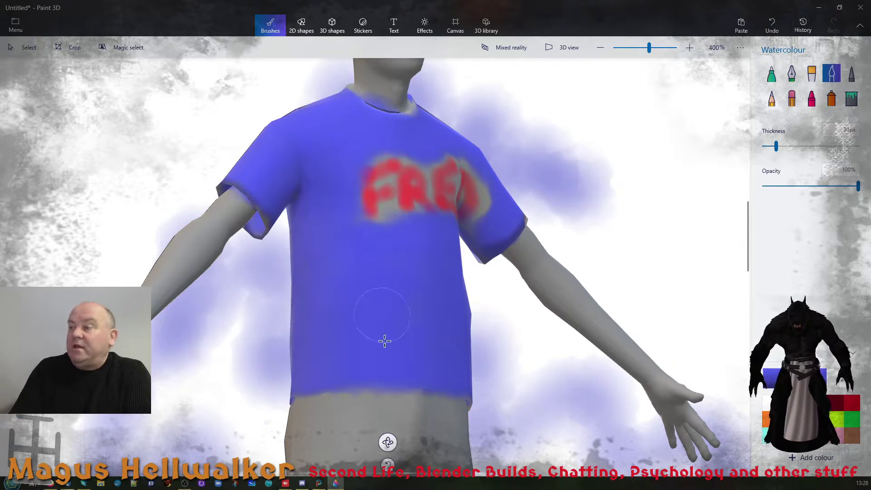
drag(388, 442, 581, 450)
drag(328, 96, 329, 95)
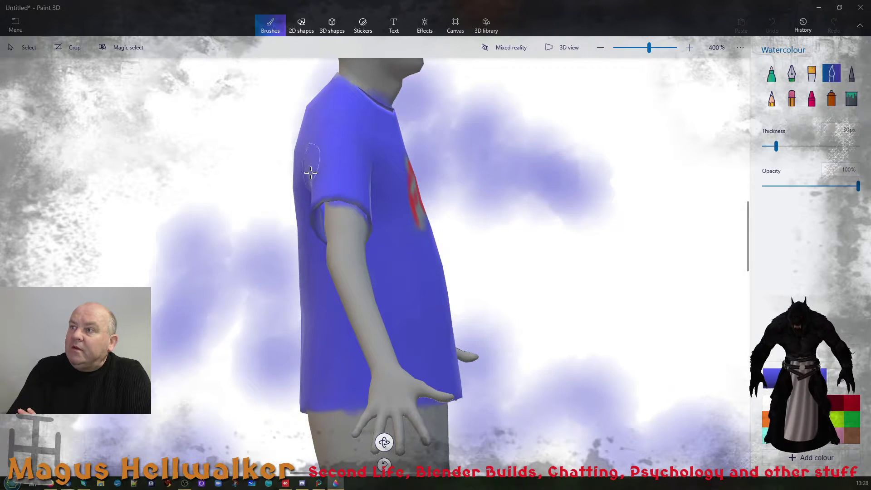
drag(311, 172, 385, 156)
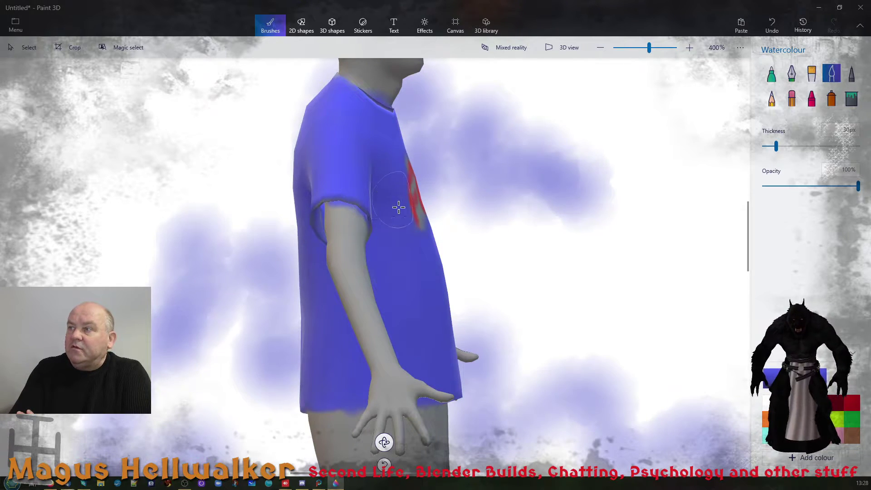
Touch up the blue paint on the back of the shirt and check its sleeves and lower hem
drag(385, 443, 560, 288)
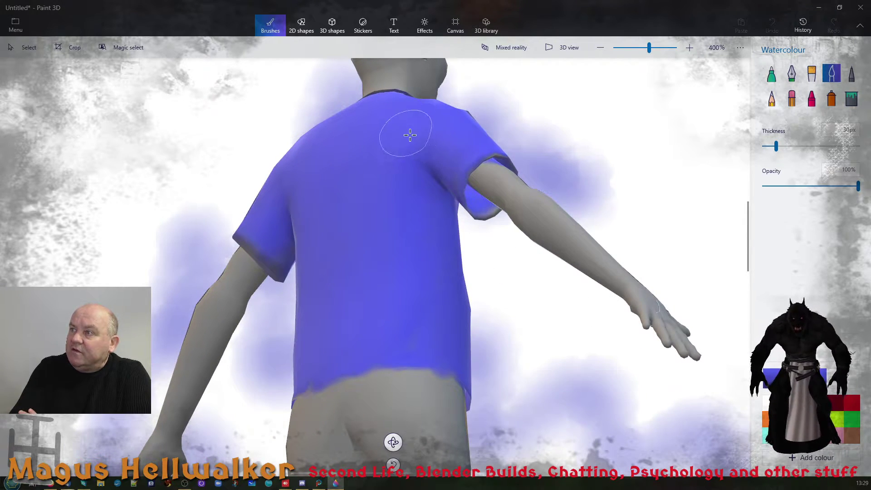
drag(312, 368, 466, 451)
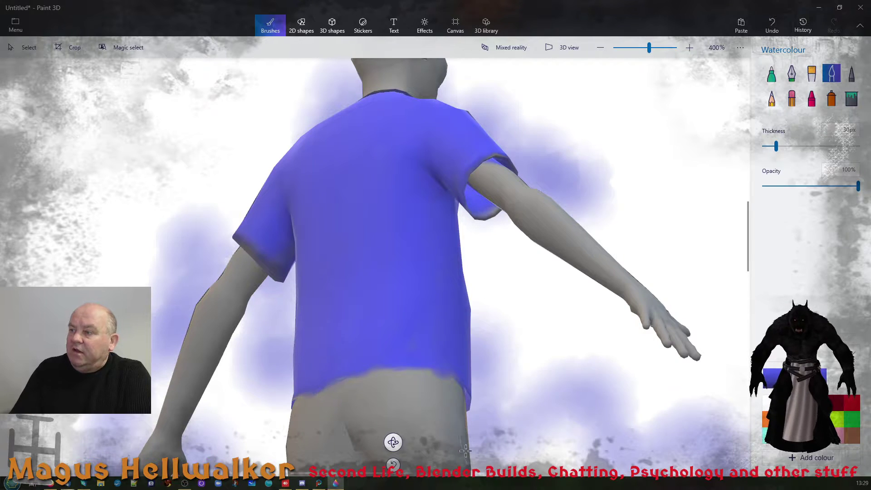
drag(396, 443, 425, 290)
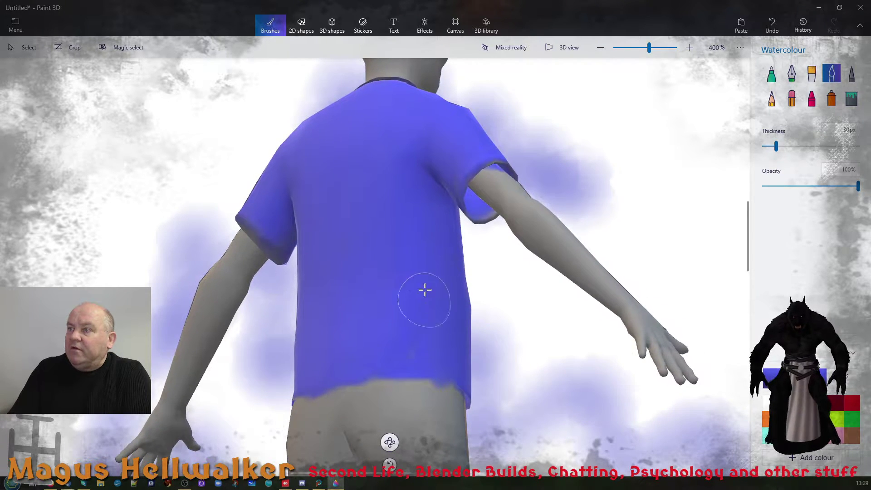
drag(391, 442, 383, 489)
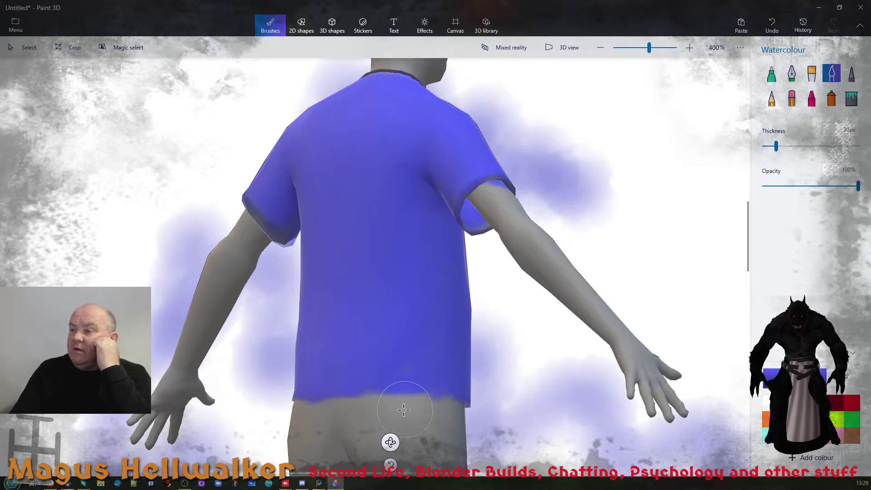
Paint over the red chest lettering with blue Watercolour so the shirt front is one solid colour
drag(391, 440, 100, 404)
drag(407, 294, 226, 345)
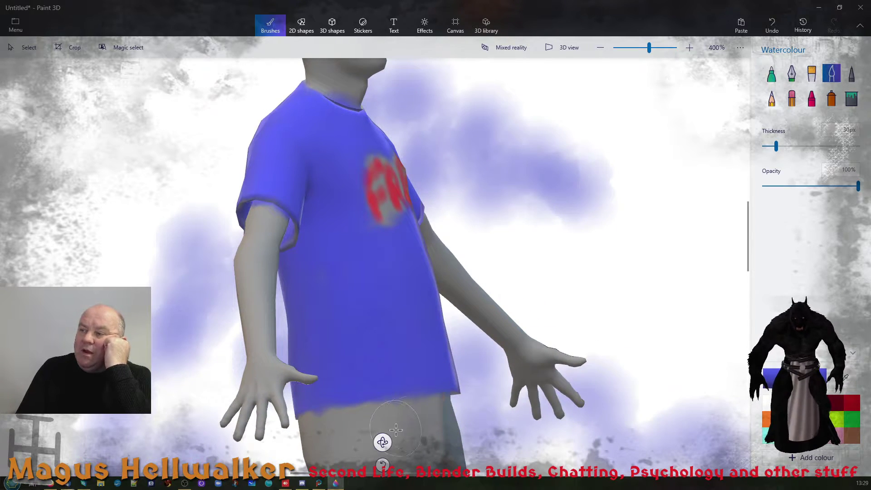
drag(383, 442, 366, 349)
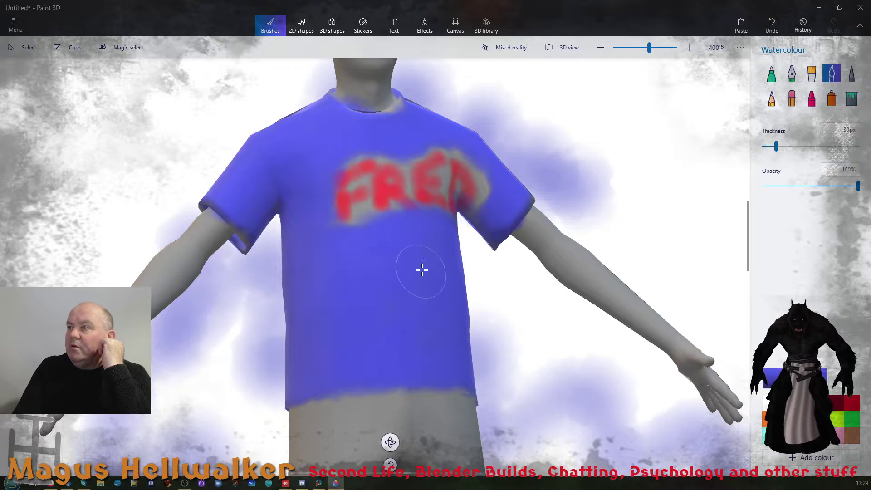
mouse_move(359, 150)
mouse_down()
mouse_move(341, 204)
mouse_move(390, 177)
mouse_move(417, 196)
mouse_move(386, 155)
mouse_move(482, 186)
mouse_move(443, 171)
mouse_move(369, 170)
mouse_move(356, 179)
mouse_move(342, 256)
mouse_move(306, 281)
mouse_up()
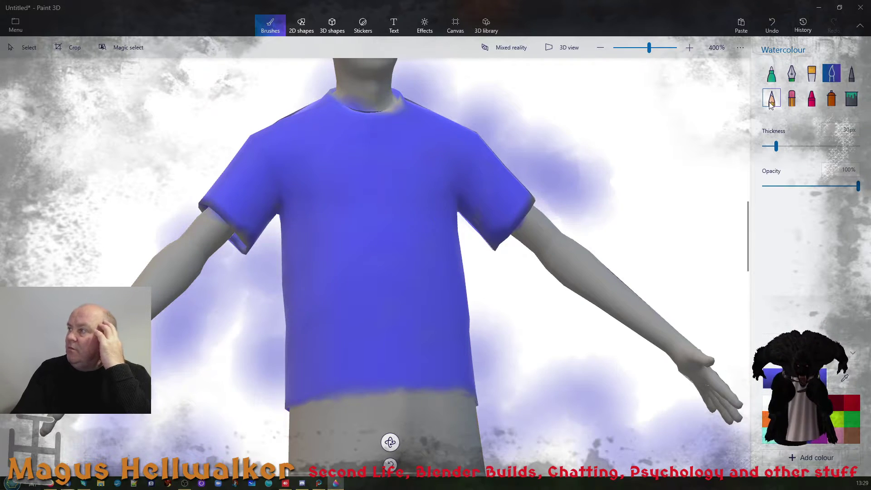
Draw rough red lettering across the chest of the blue shirt with the 20 px Crayon
click(814, 99)
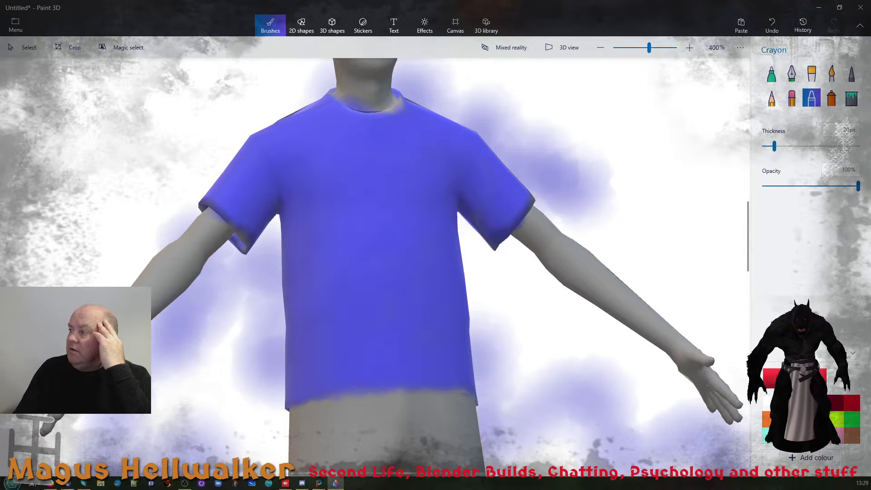
mouse_move(314, 186)
mouse_down()
mouse_move(312, 202)
mouse_move(359, 165)
mouse_up()
mouse_move(327, 218)
mouse_down()
mouse_move(350, 204)
mouse_move(385, 218)
mouse_move(430, 206)
mouse_up()
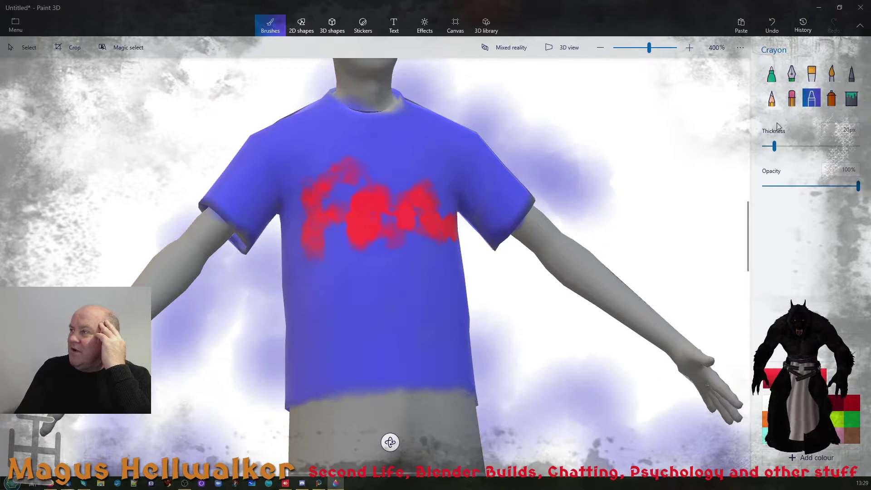
Draw magenta zigzag lines above and below the red chest lettering with the 5 px Marker
click(774, 80)
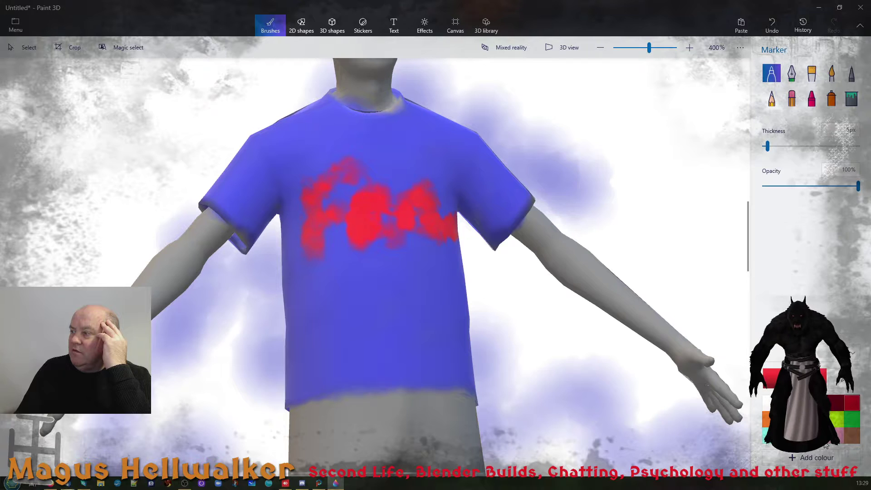
mouse_move(307, 290)
mouse_down()
mouse_move(379, 286)
mouse_move(413, 321)
mouse_move(431, 366)
mouse_up()
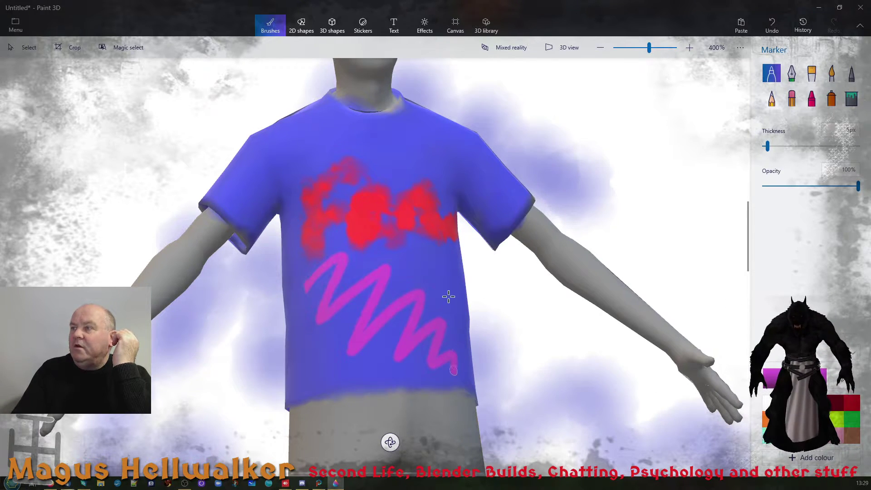
mouse_move(308, 140)
mouse_down()
mouse_move(334, 120)
mouse_move(389, 161)
mouse_move(454, 169)
mouse_up()
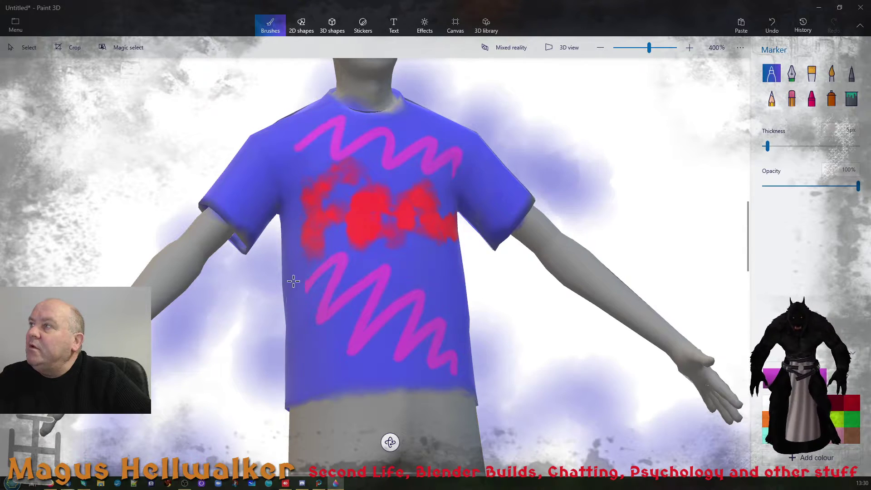
Open the painted model in 3D Viewer through Mixed reality and turn it to show the front of the shirt
click(517, 51)
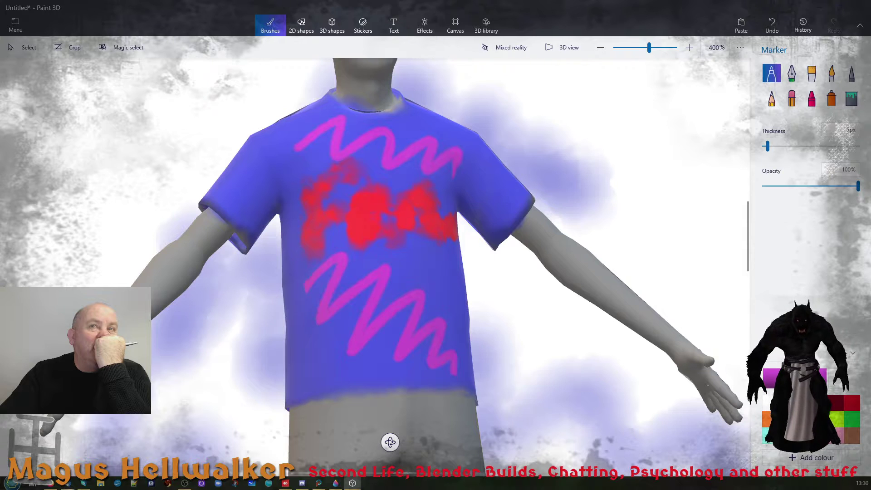
mouse_move(481, 92)
mouse_down()
mouse_move(510, 70)
mouse_move(430, 37)
mouse_up()
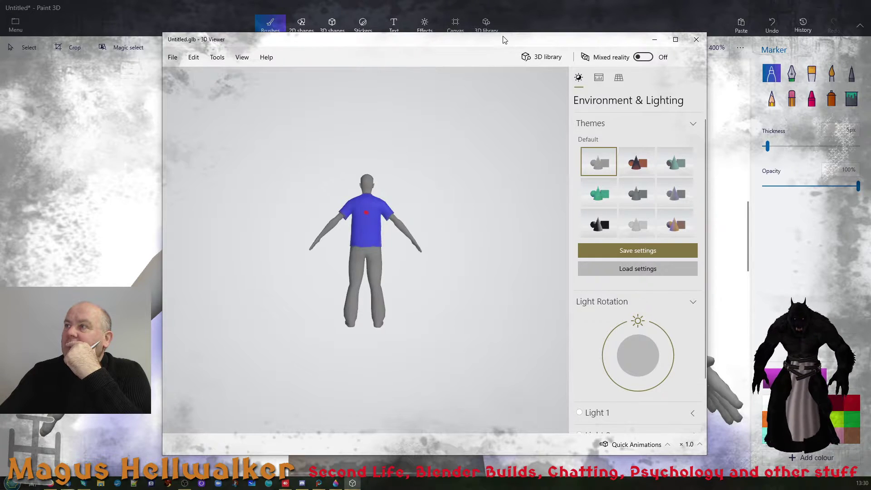
drag(503, 40, 484, 32)
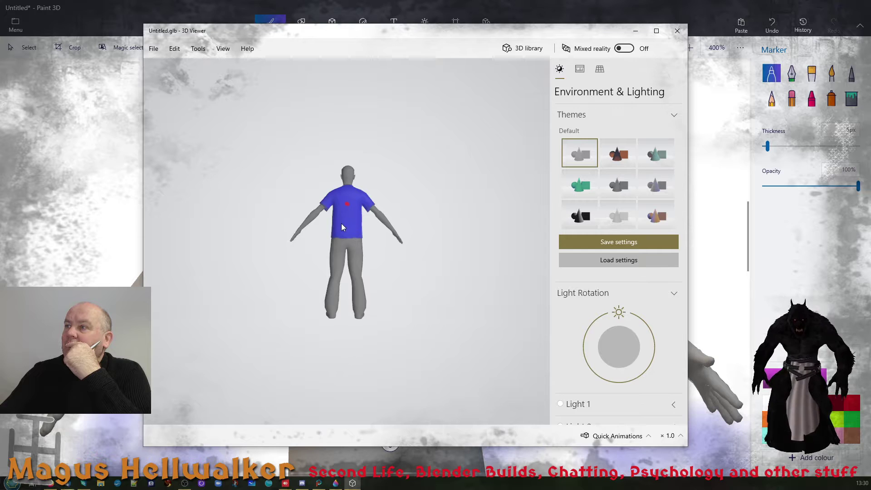
mouse_move(341, 224)
mouse_down()
mouse_move(466, 221)
mouse_move(471, 260)
mouse_move(424, 282)
mouse_move(468, 284)
mouse_move(453, 288)
mouse_up()
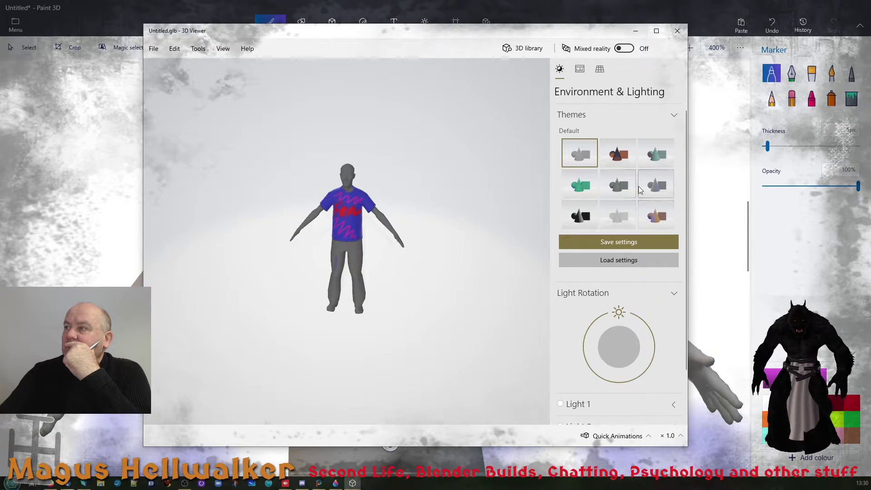
Try several lighting themes, apply the orange-and-purple one and play the Turntable quick animation on the model
click(618, 153)
click(654, 156)
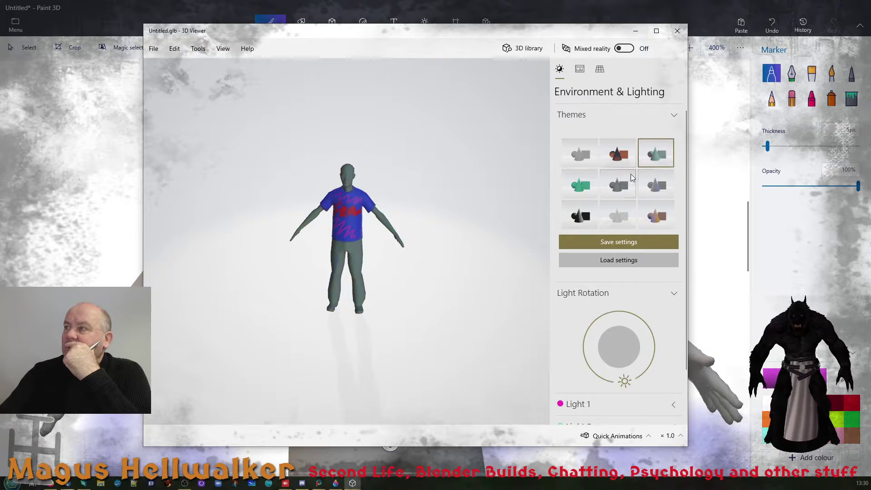
click(620, 184)
click(661, 221)
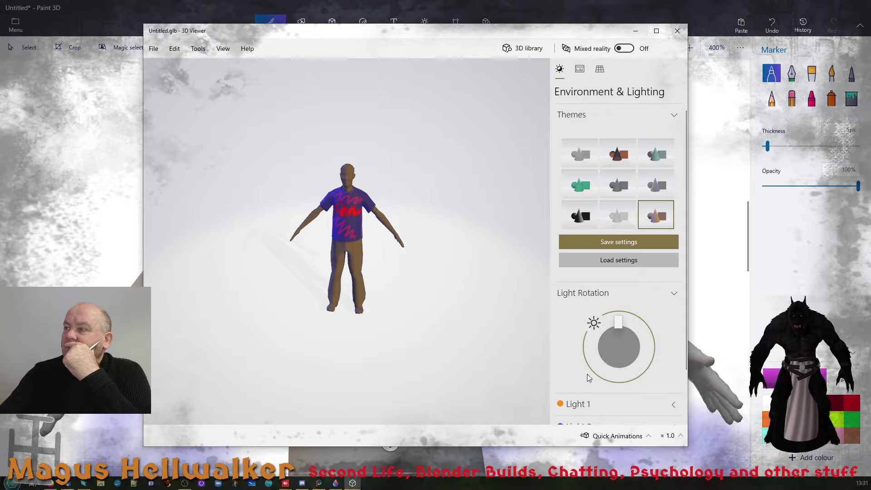
scroll(648, 389, down, 2)
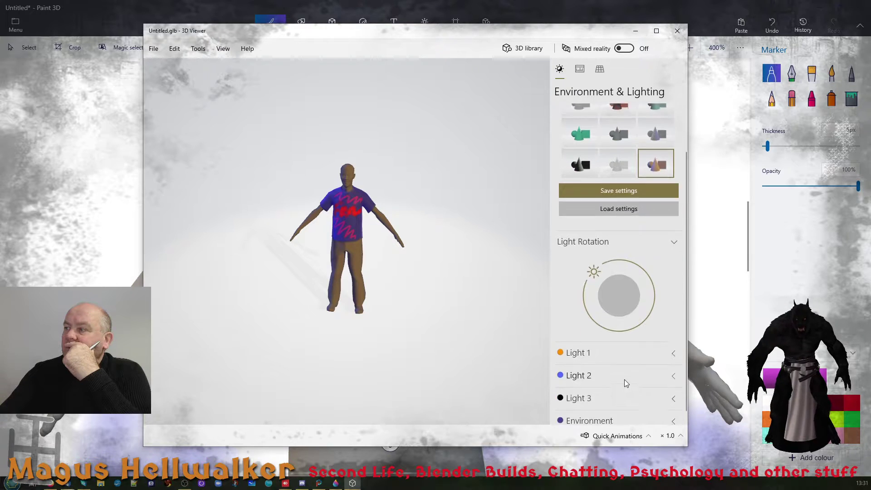
click(619, 437)
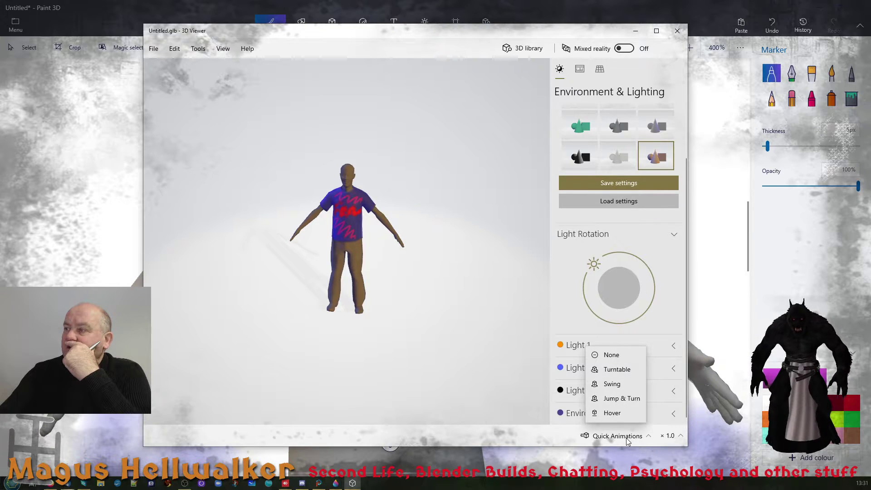
click(619, 370)
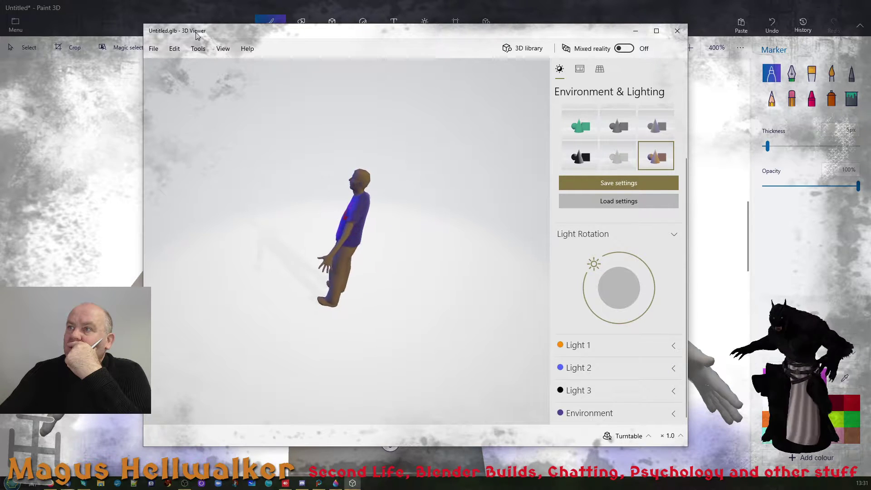
Show the Grid & Views settings and apply the Isometric (Right) view preset to the model
drag(197, 34, 195, 20)
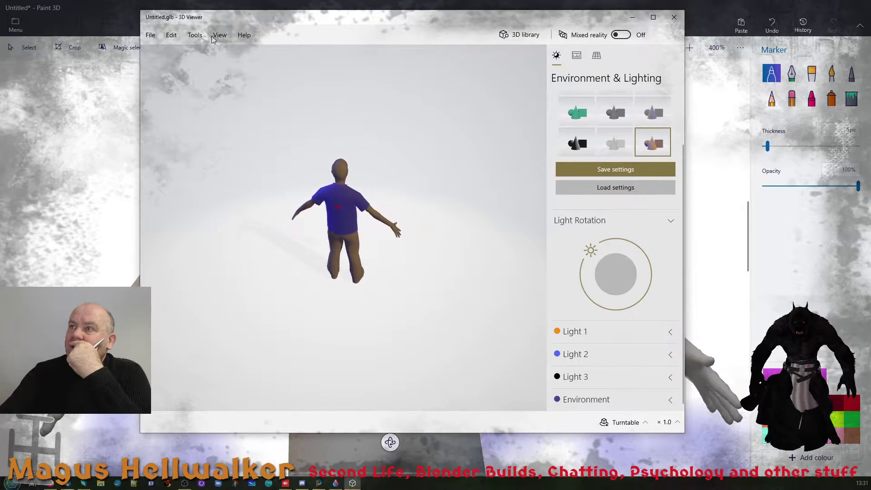
click(196, 37)
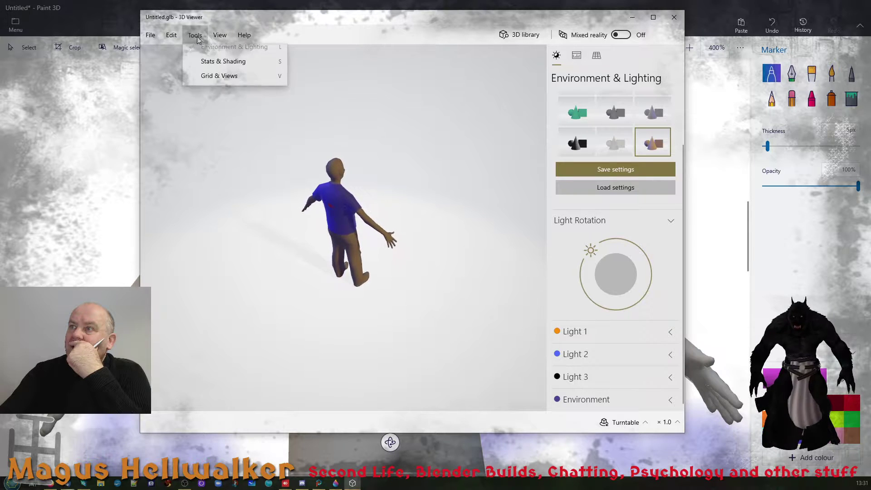
click(222, 83)
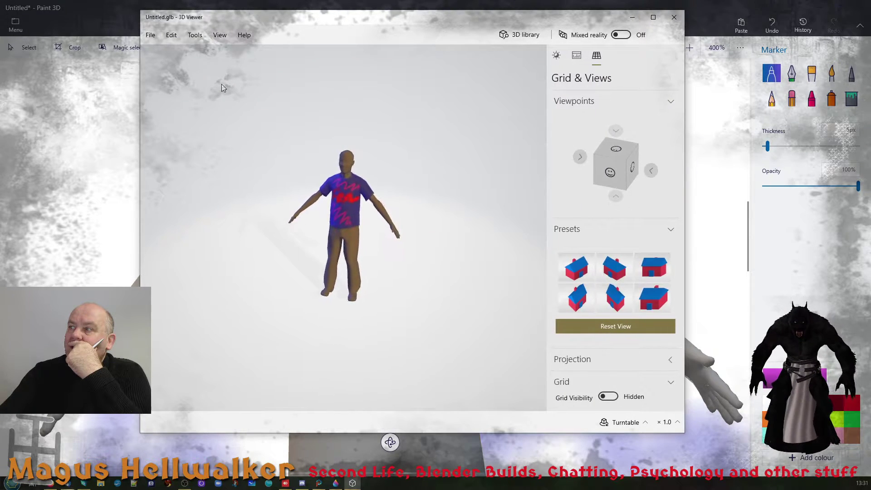
click(576, 270)
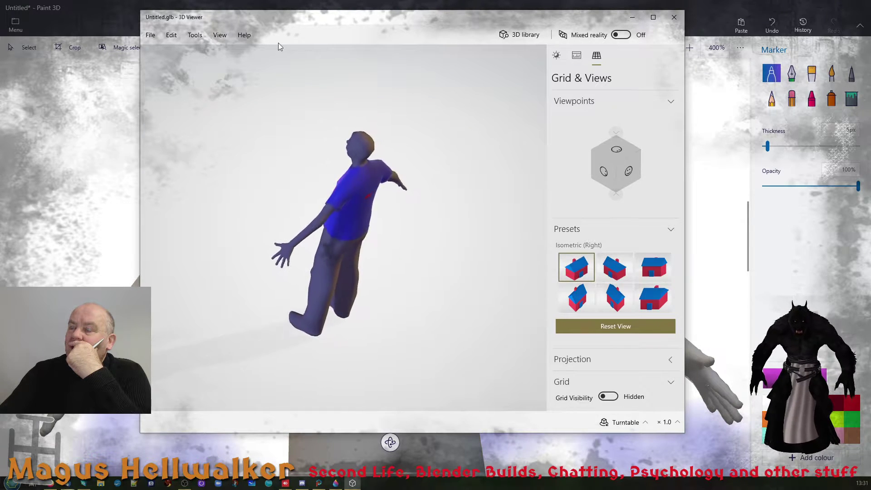
Reset the model's view in 3D Viewer to its default
click(153, 37)
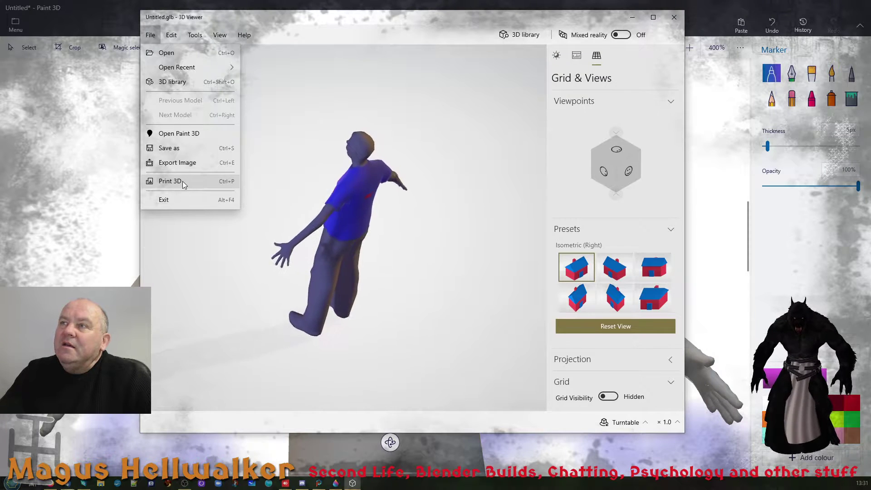
mouse_move(190, 71)
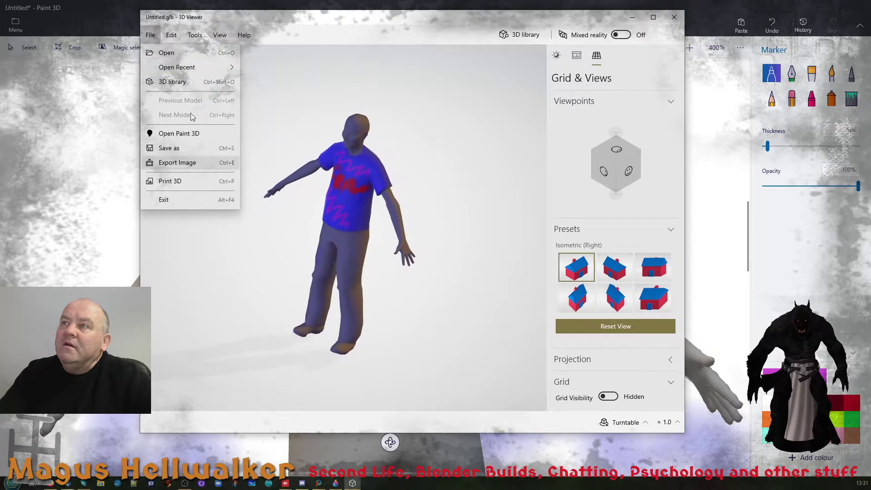
click(420, 215)
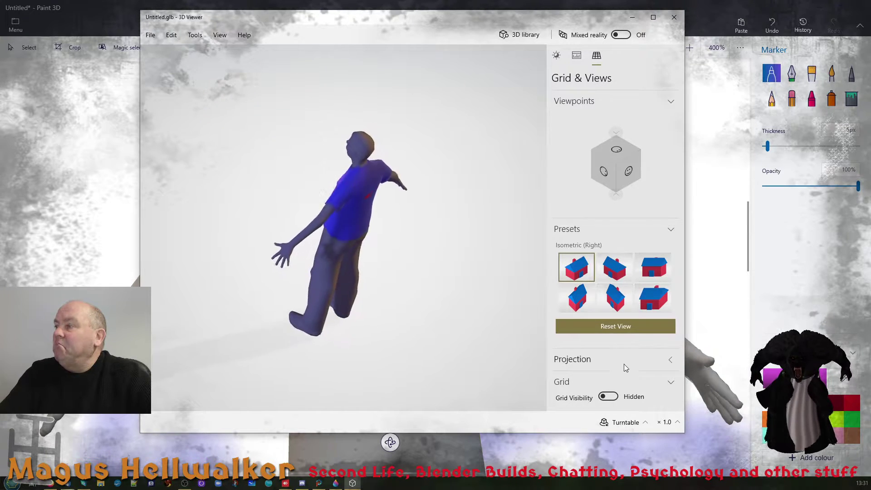
click(622, 327)
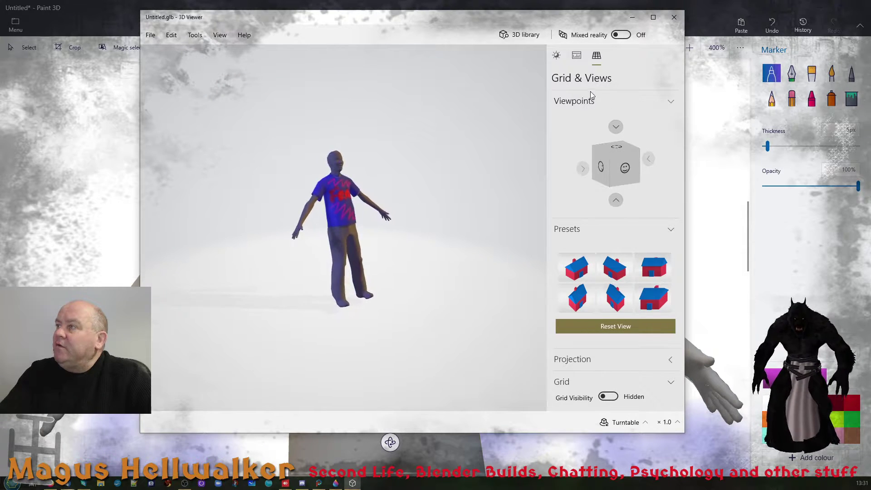
Try several Environment & Lighting themes, apply the green one and rotate its light around the model
click(577, 55)
click(557, 55)
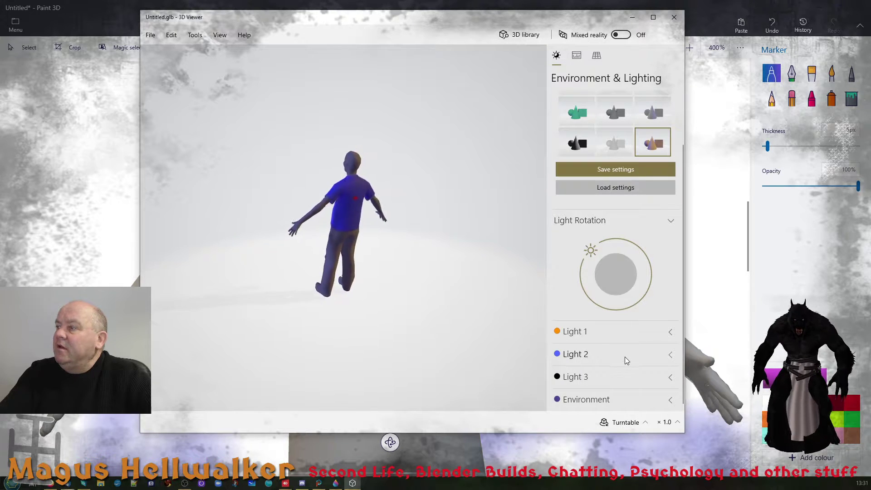
scroll(627, 353, up, 3)
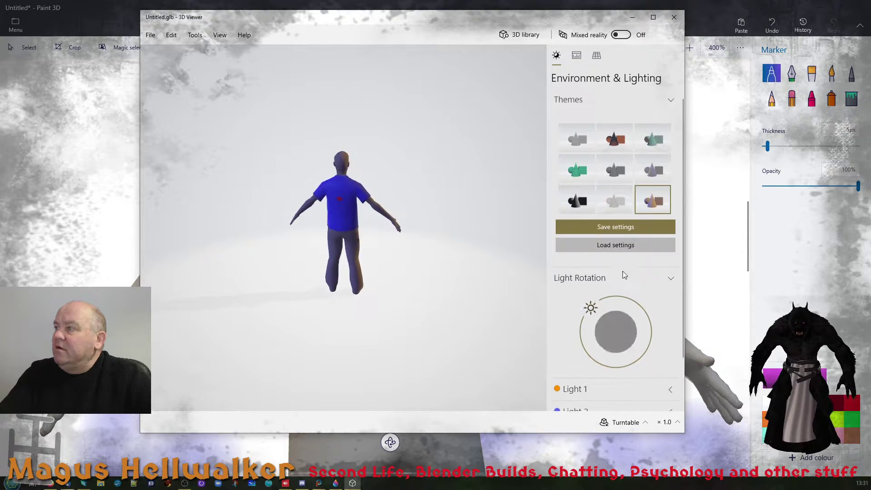
click(588, 144)
click(615, 141)
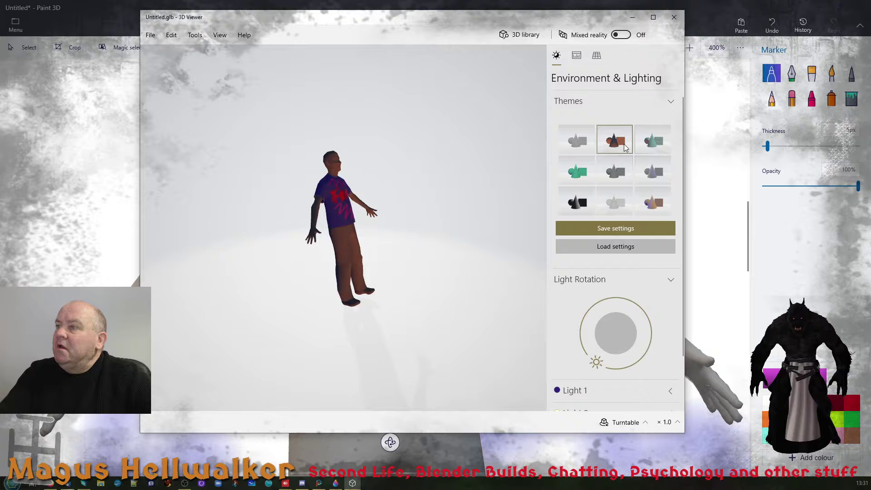
click(658, 142)
click(578, 172)
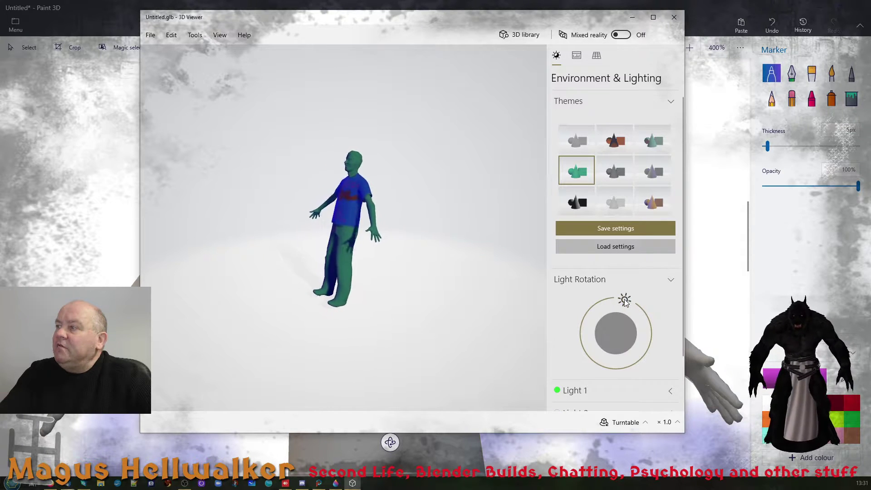
drag(625, 298, 594, 298)
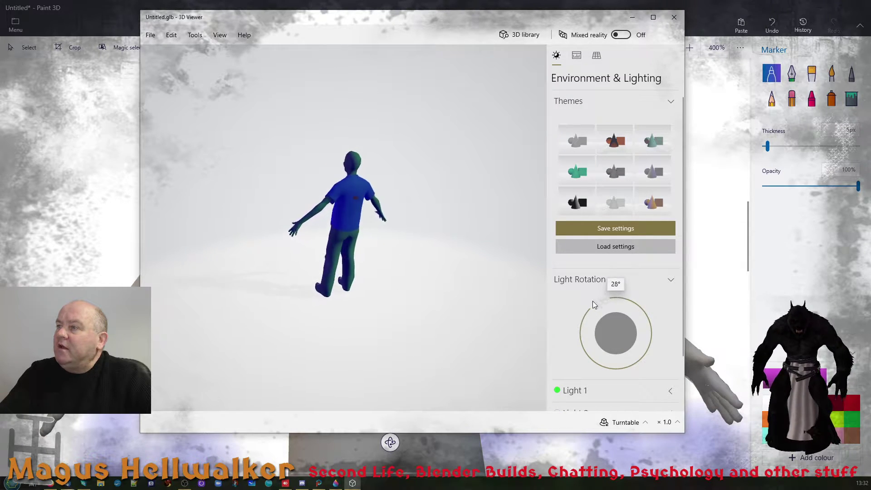
drag(566, 335, 570, 317)
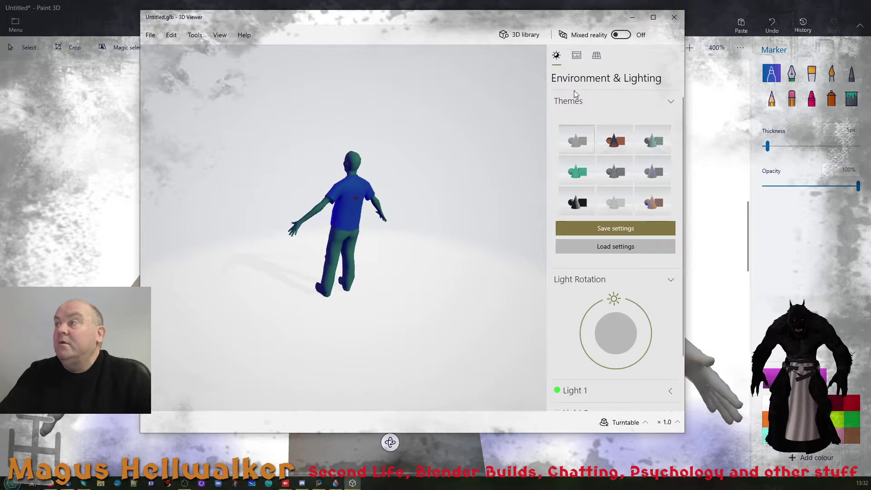
Stop the Turntable animation and close 3D Viewer to return to Paint 3D
click(636, 428)
click(628, 341)
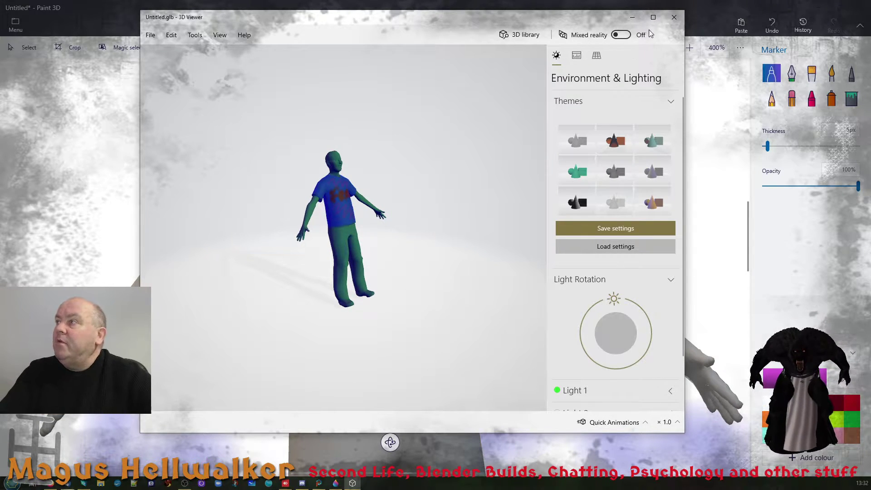
click(677, 18)
Turn the model to its back and draw a light blue long-eared figure with red face details on the shirt using the 5 px Marker
scroll(360, 287, down, 5)
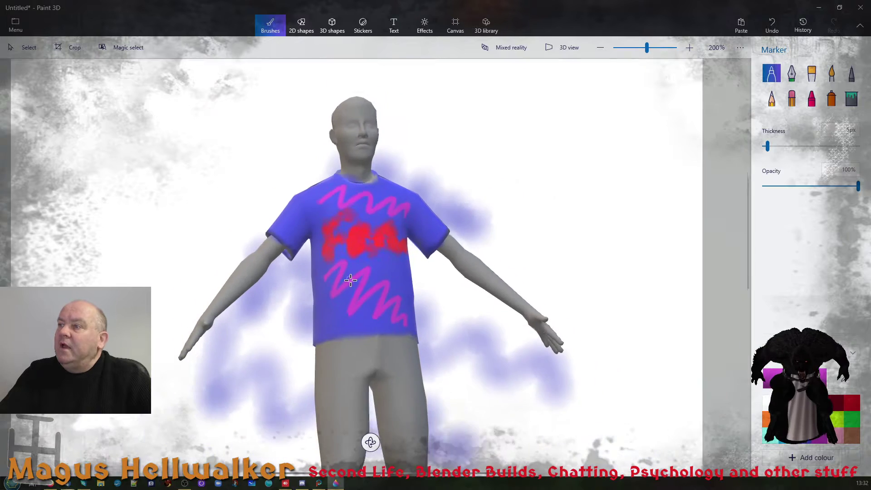
scroll(373, 298, down, 1)
mouse_move(389, 274)
middle_down()
mouse_move(386, 282)
mouse_move(399, 254)
middle_up()
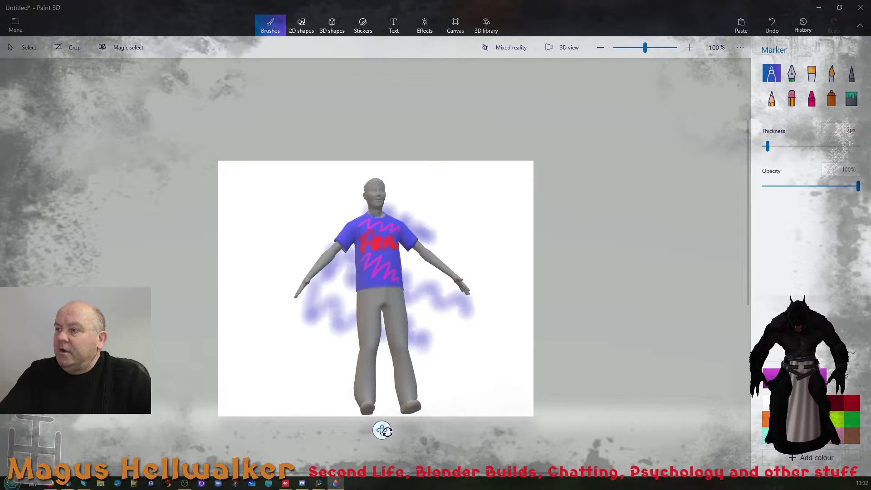
drag(381, 430, 152, 420)
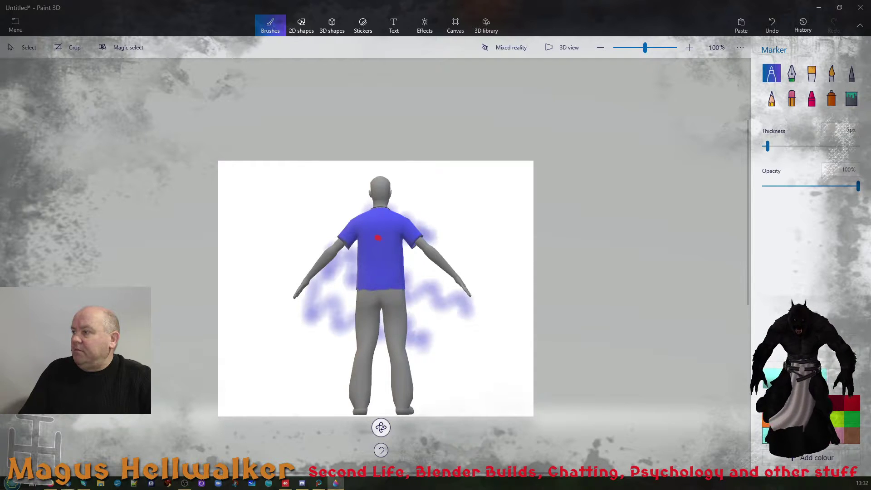
mouse_move(381, 229)
mouse_down()
mouse_move(377, 247)
mouse_move(389, 233)
mouse_move(380, 275)
mouse_move(386, 214)
mouse_move(380, 236)
mouse_move(366, 234)
mouse_move(386, 255)
mouse_move(378, 277)
mouse_move(387, 261)
mouse_move(390, 272)
mouse_up()
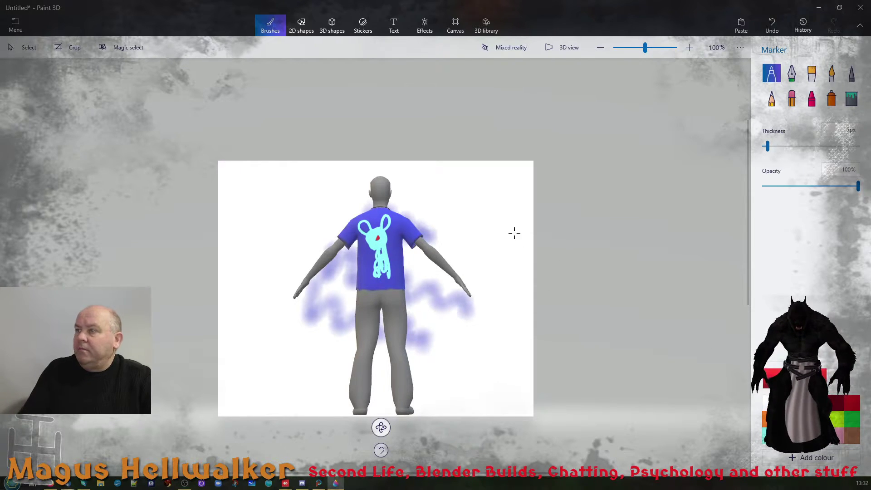
drag(380, 236, 374, 247)
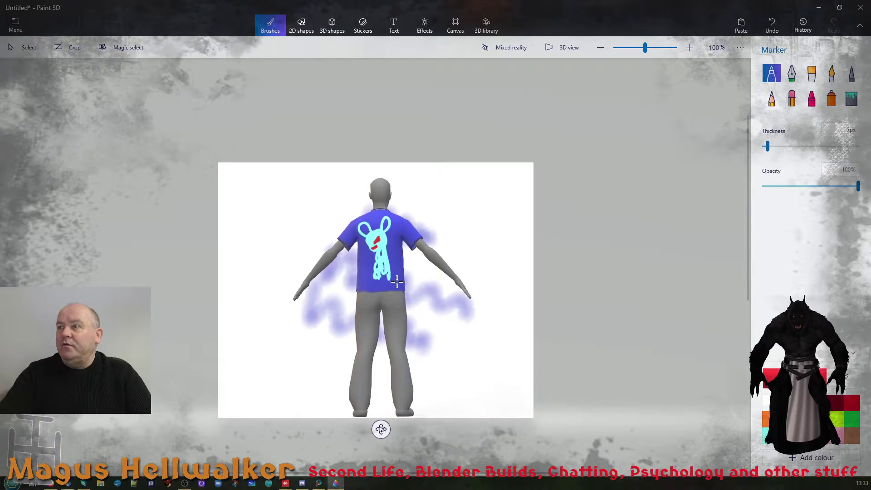
Turn the model to face front and start saving a copy as a 3D model in FBX format
drag(381, 428, 596, 434)
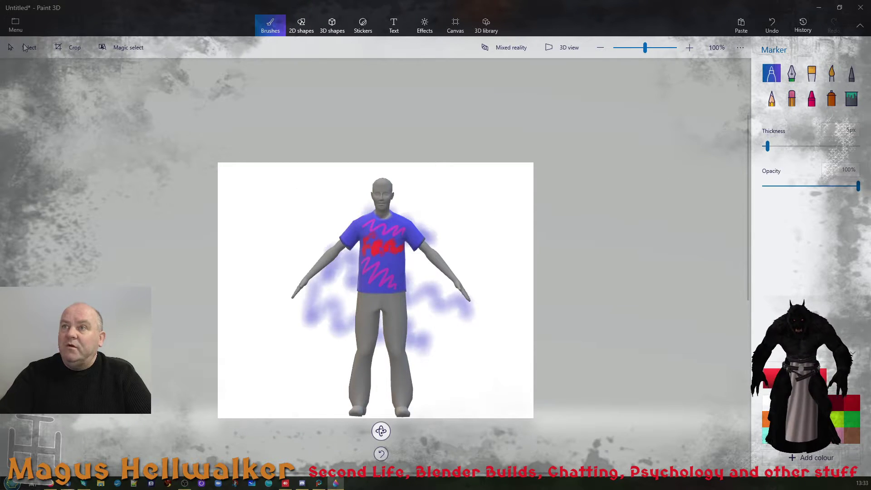
click(16, 26)
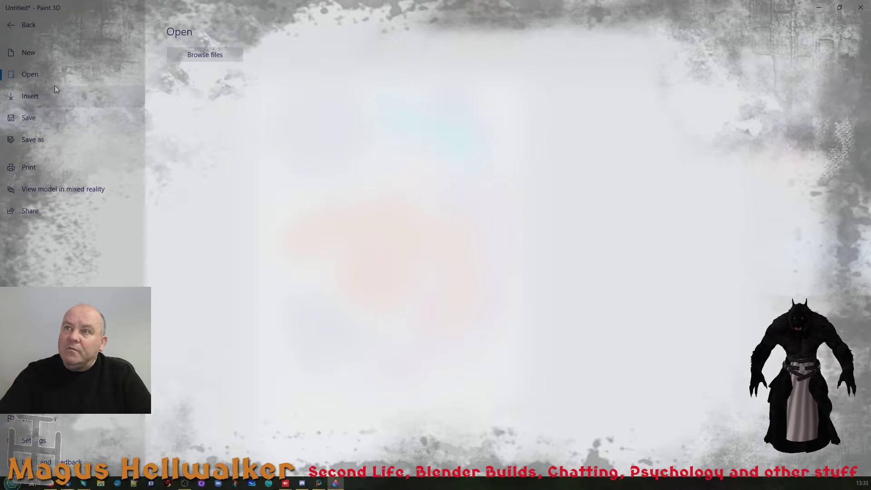
click(54, 143)
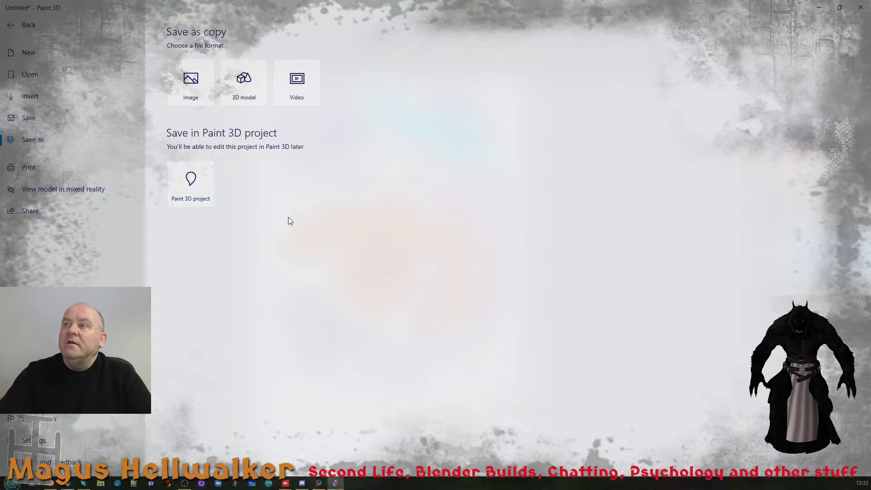
click(246, 97)
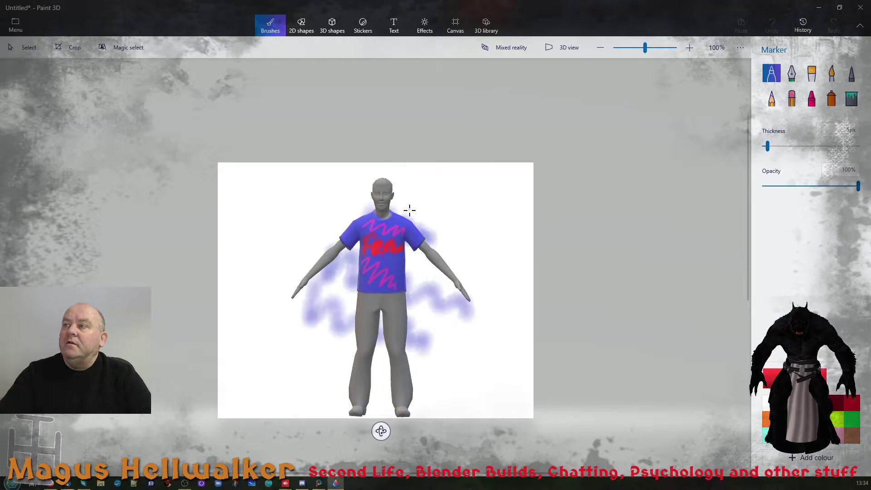
click(196, 211)
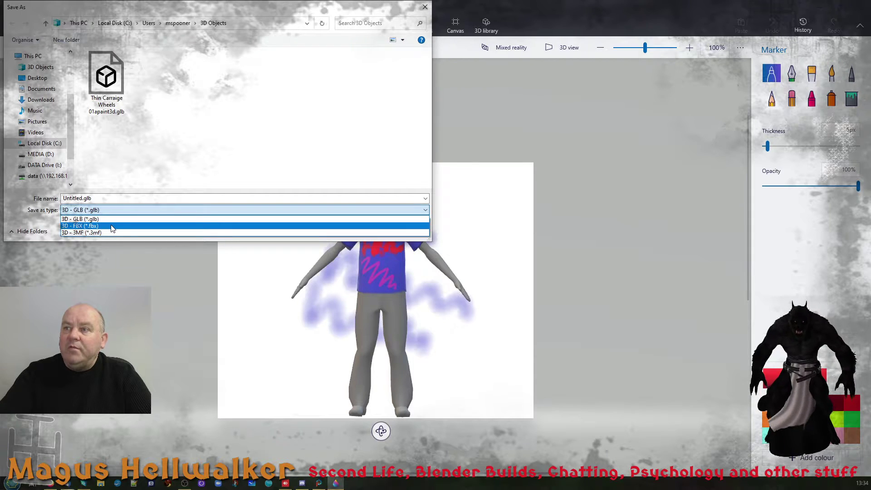
click(136, 226)
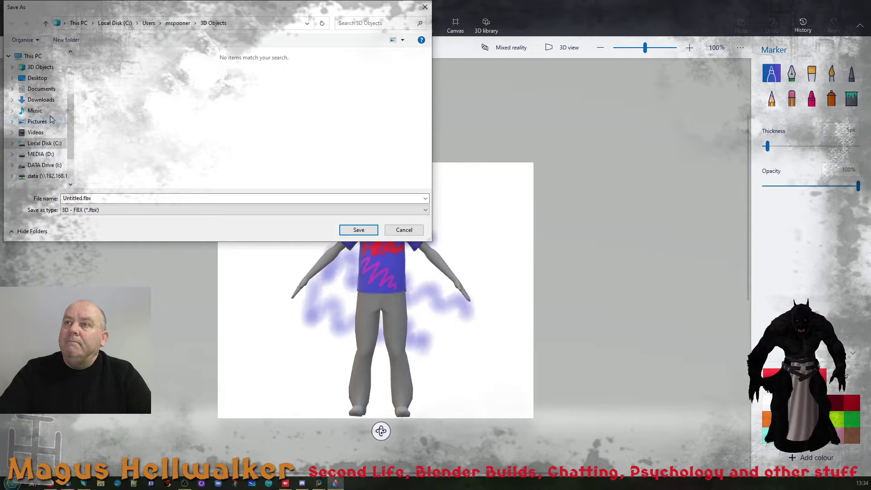
Choose DATA Drive (I:) > APPZ > _SECOND LIFE > 3D Models and Objects > 3D Male Female Models as the save folder
scroll(50, 169, down, 1)
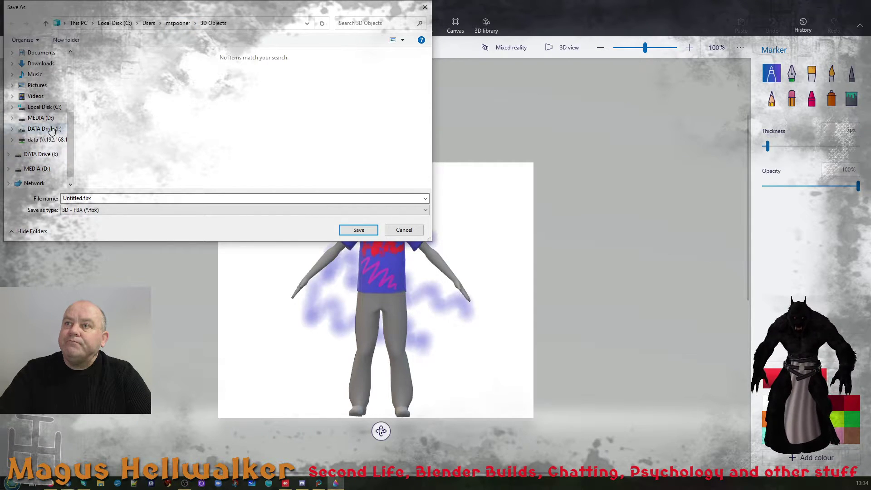
click(50, 130)
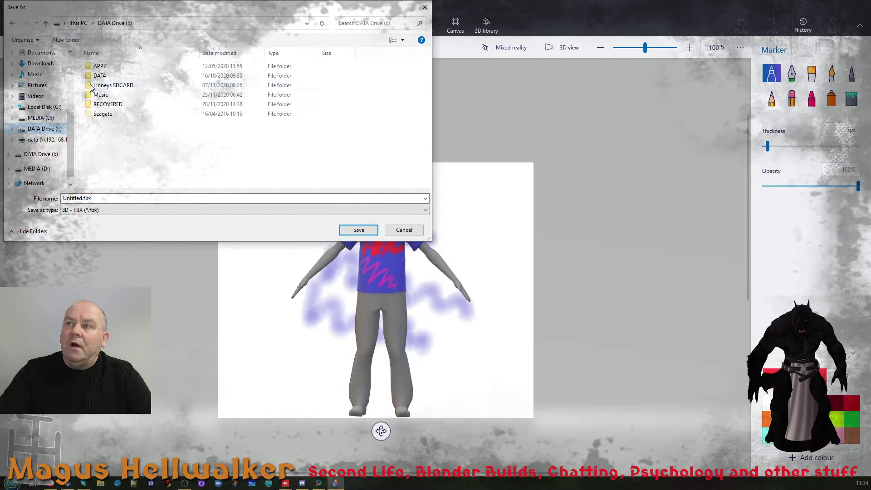
double_click(106, 67)
double_click(106, 67)
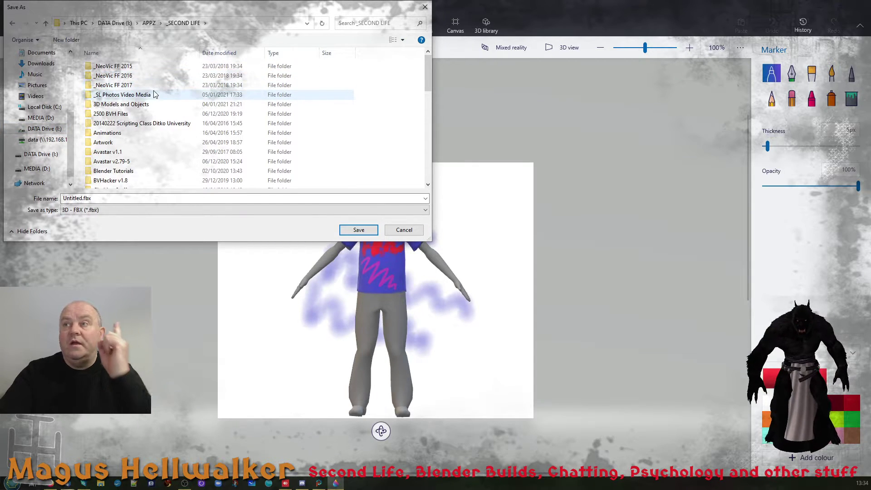
key(3)
key(Return)
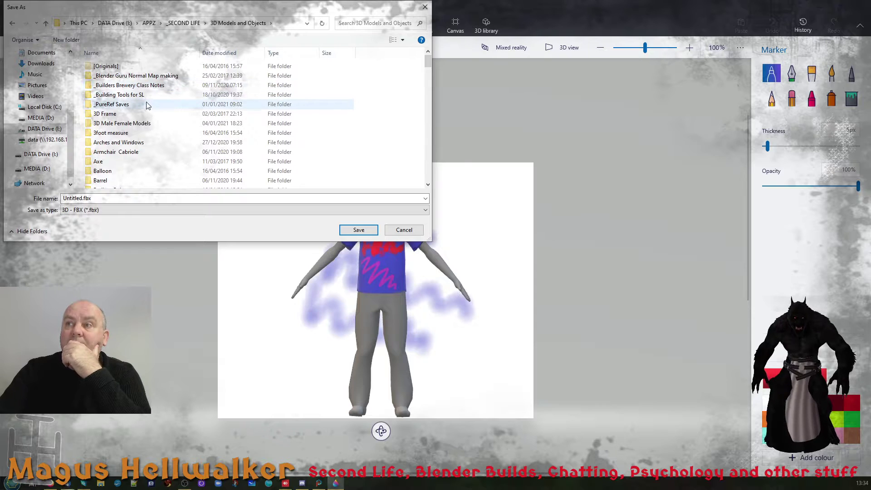
click(153, 124)
double_click(153, 126)
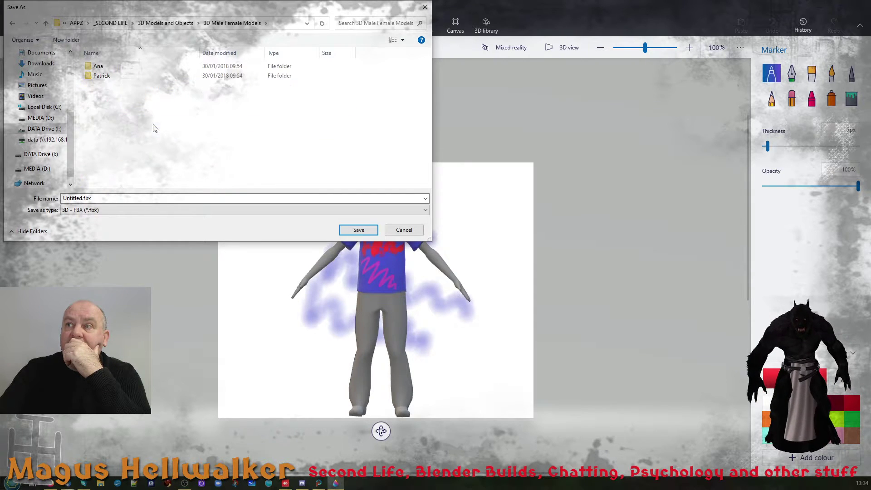
Name the FBX file "patrick test" and save it
double_click(132, 196)
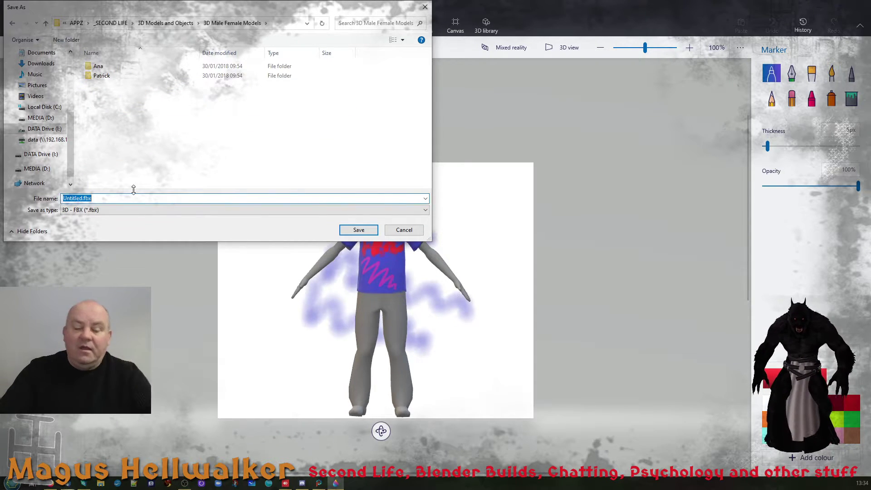
text(patri)
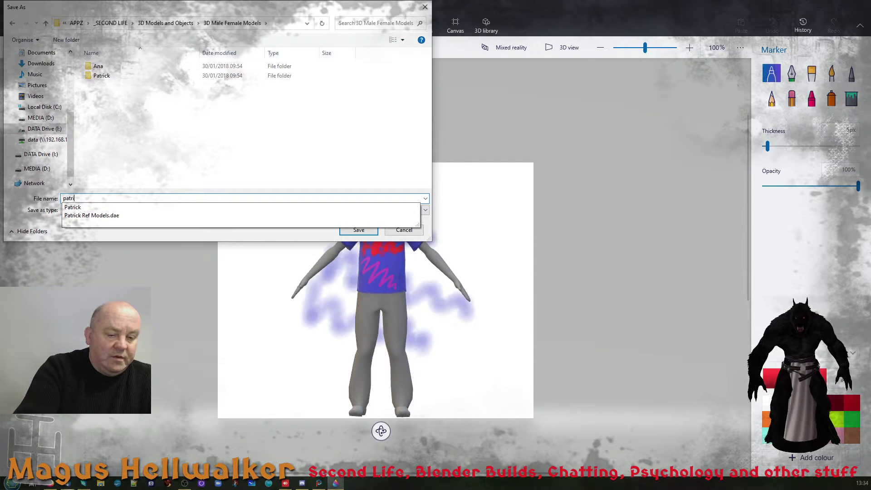
text(ck test)
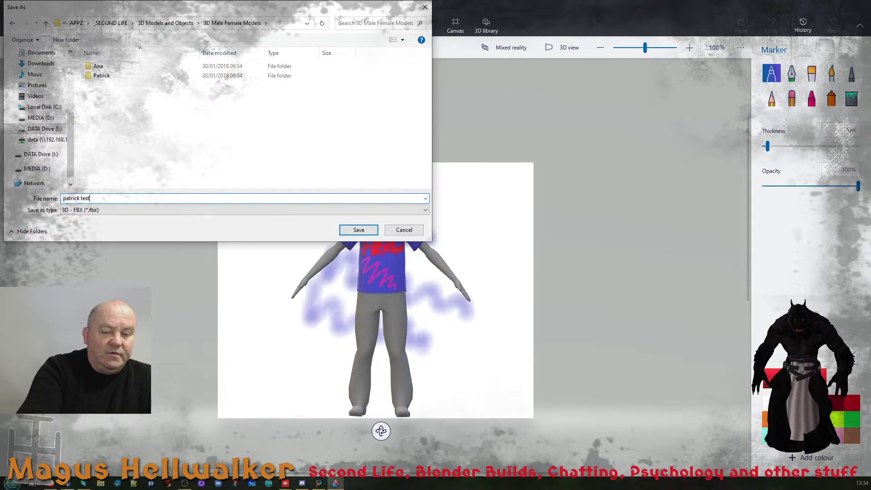
key(Return)
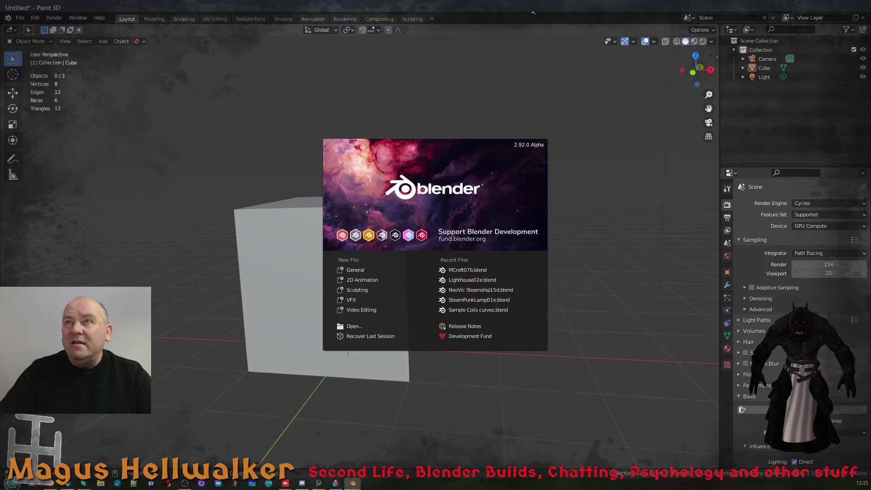
Switch to Blender, dismiss the splash screen and delete the default cube from the scene
click(500, 180)
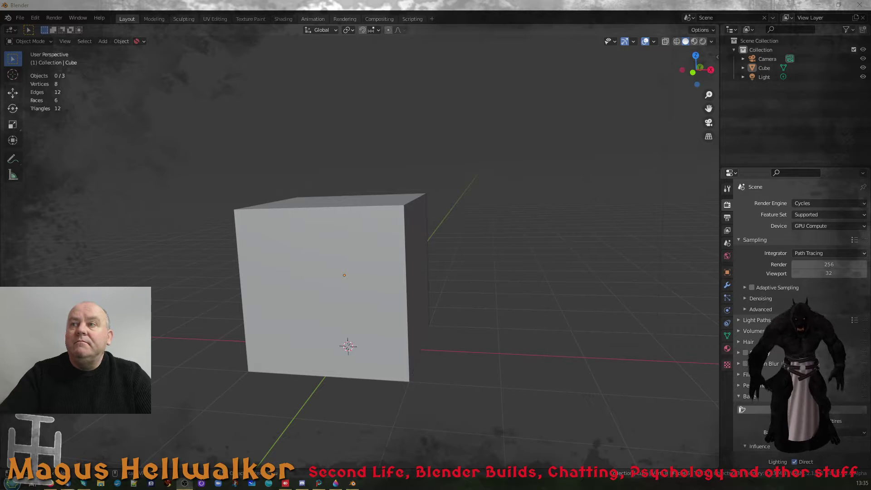
click(20, 17)
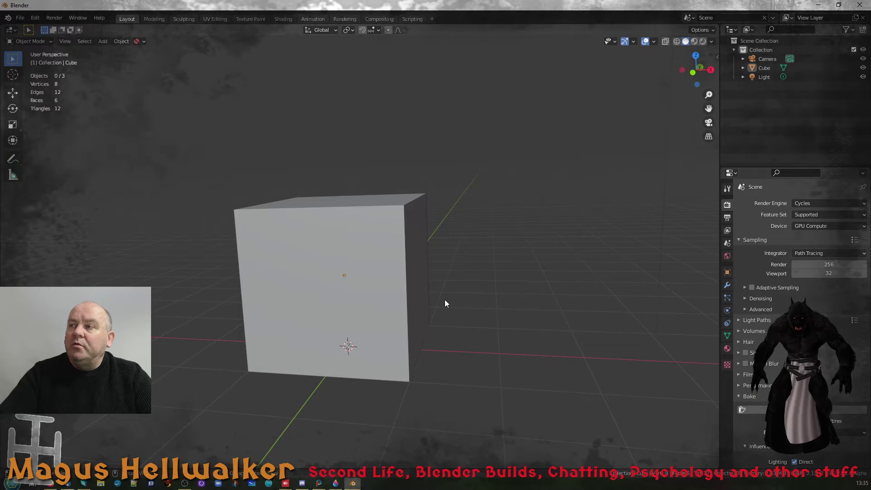
click(400, 309)
key(Delete)
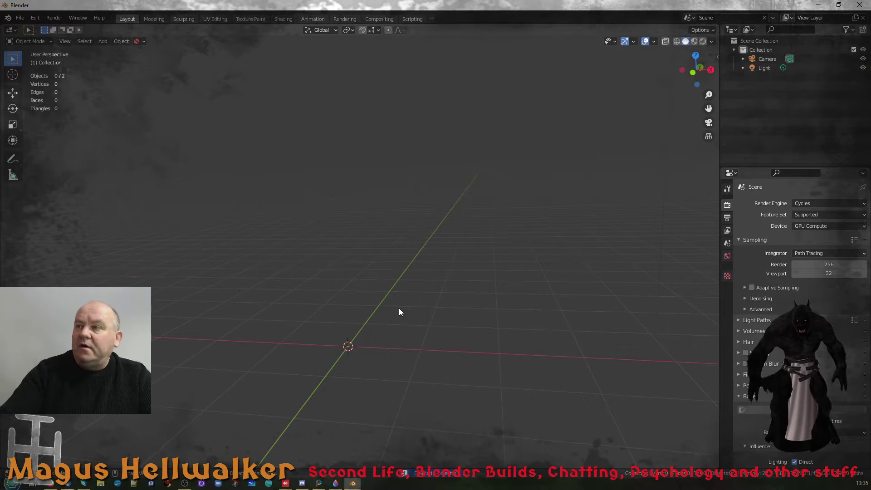
Start importing the saved FBX model into the Blender scene
click(25, 18)
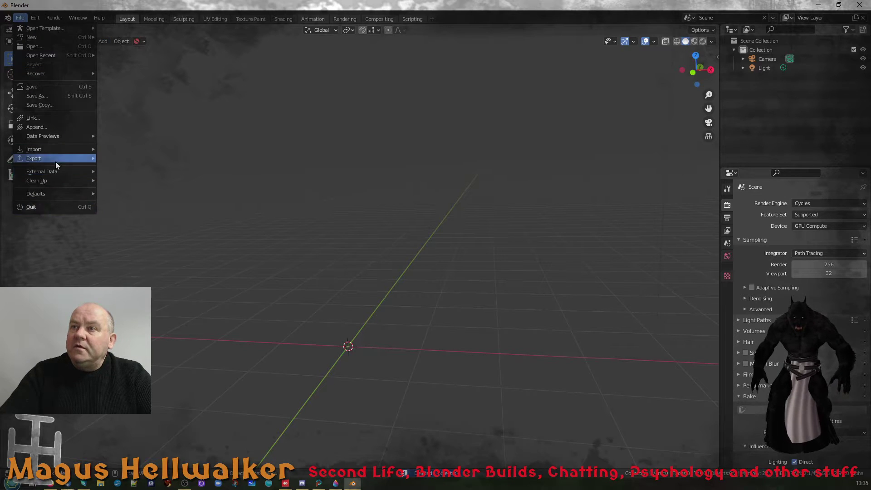
mouse_move(61, 151)
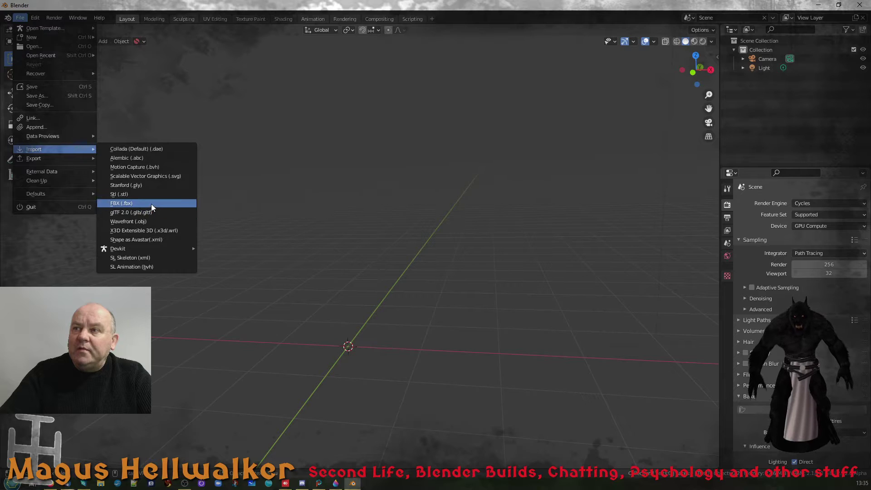
click(168, 224)
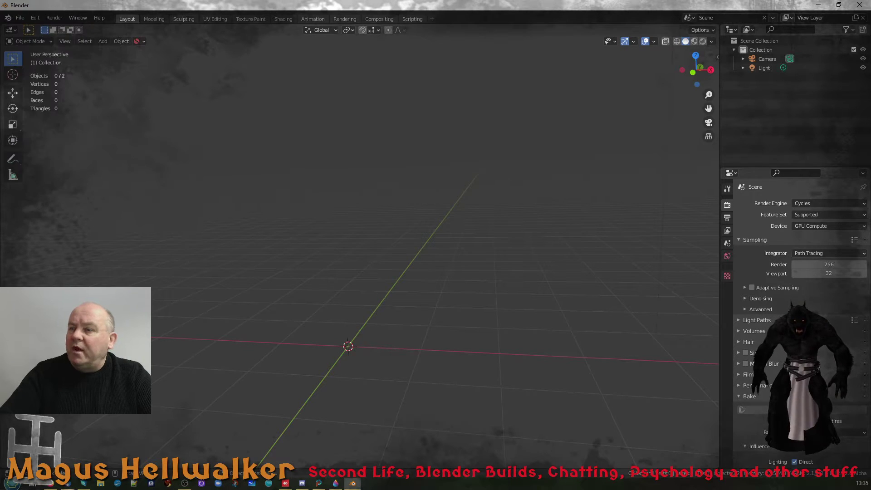
Switch to Paint 3D, dismiss its Save As dialog, and switch back to Blender
click(336, 484)
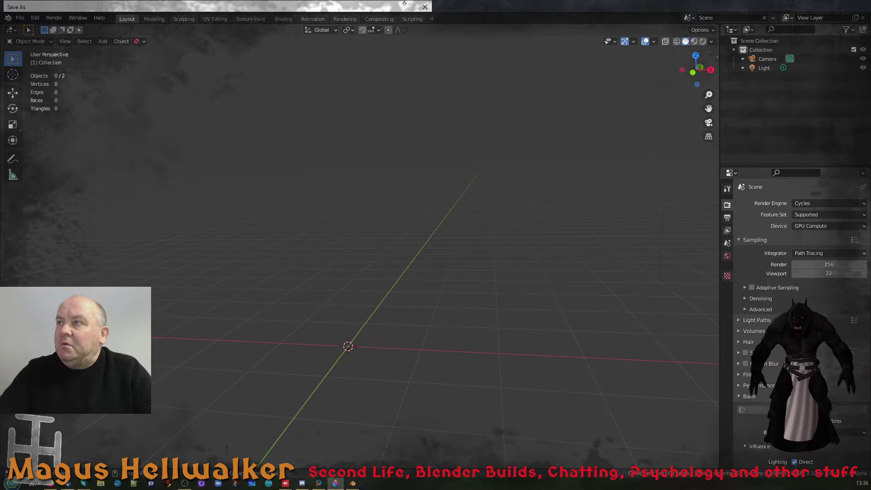
click(425, 6)
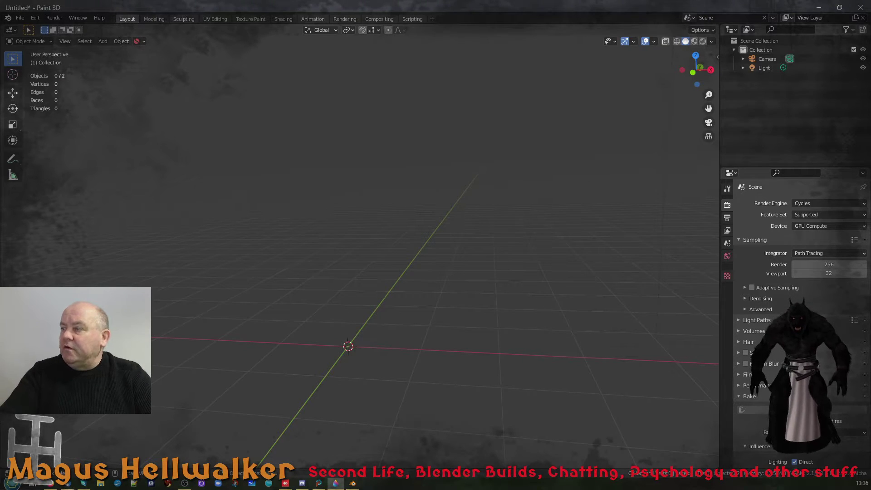
click(353, 483)
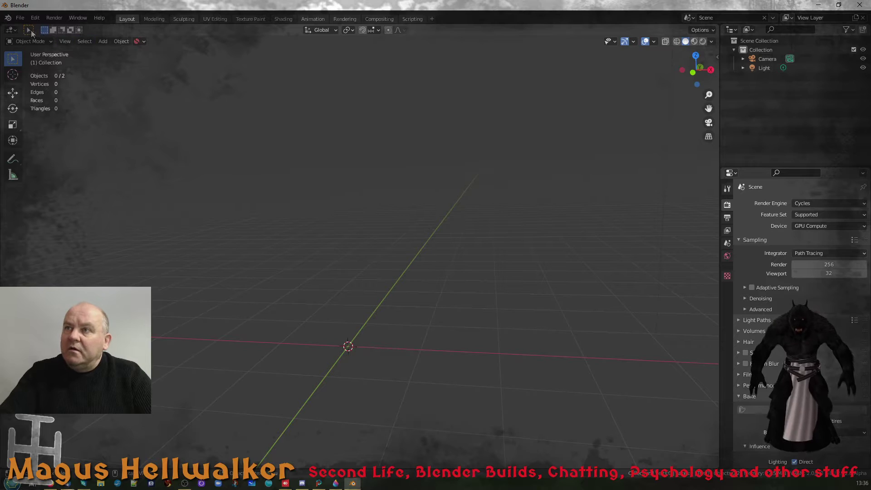
Import the exported human figure model into the scene from an FBX file
click(19, 18)
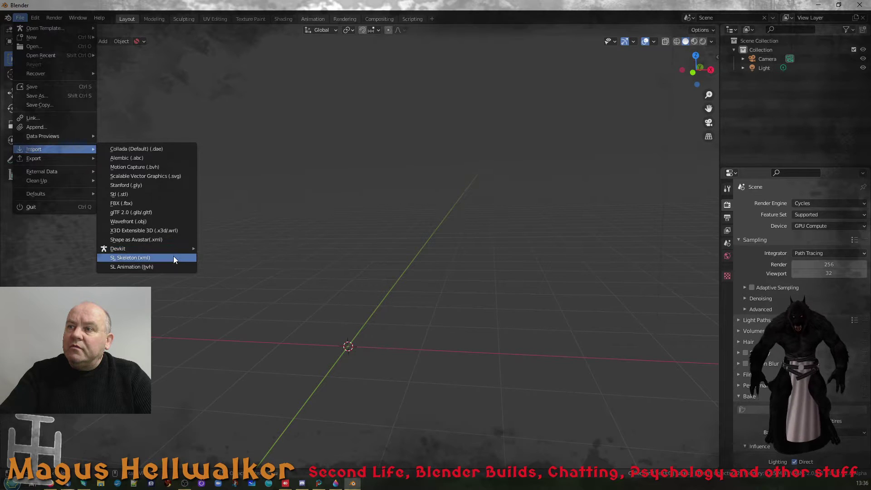
click(171, 206)
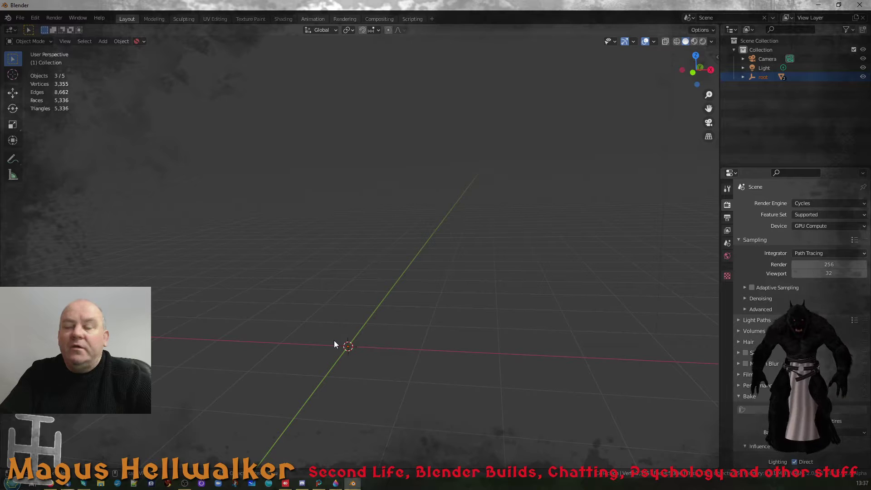
Look around the scene origin for the newly imported model
middle_drag(352, 337, 349, 320)
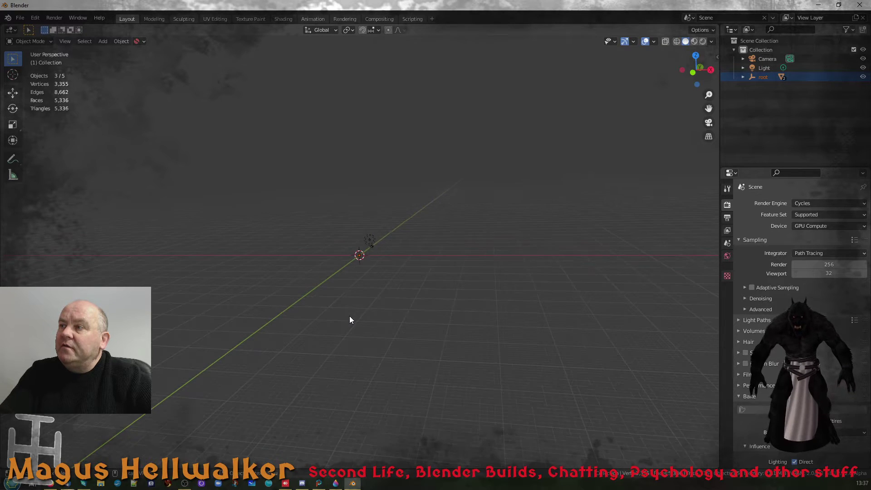
shift+scroll(350, 315, up, 8)
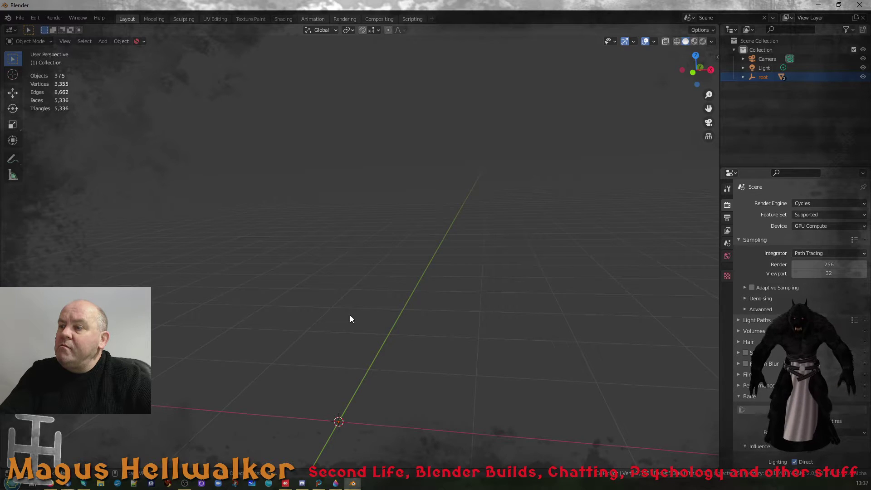
shift+scroll(353, 316, down, 7)
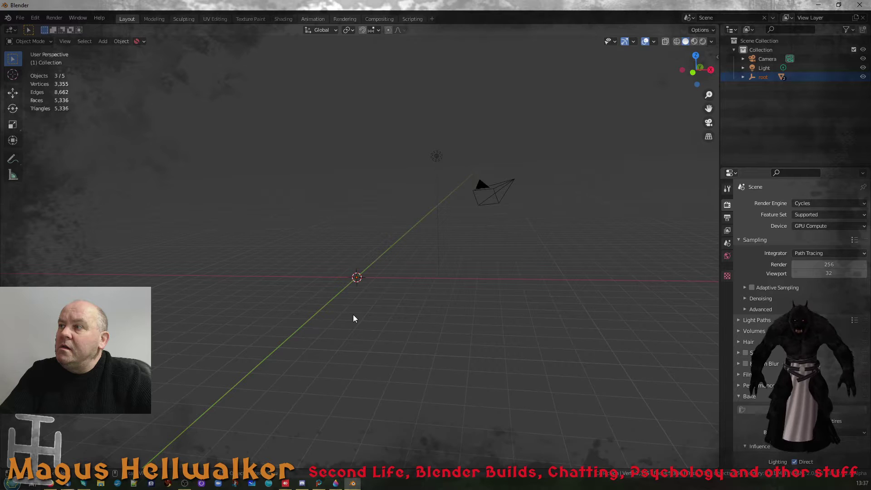
scroll(353, 314, down, 10)
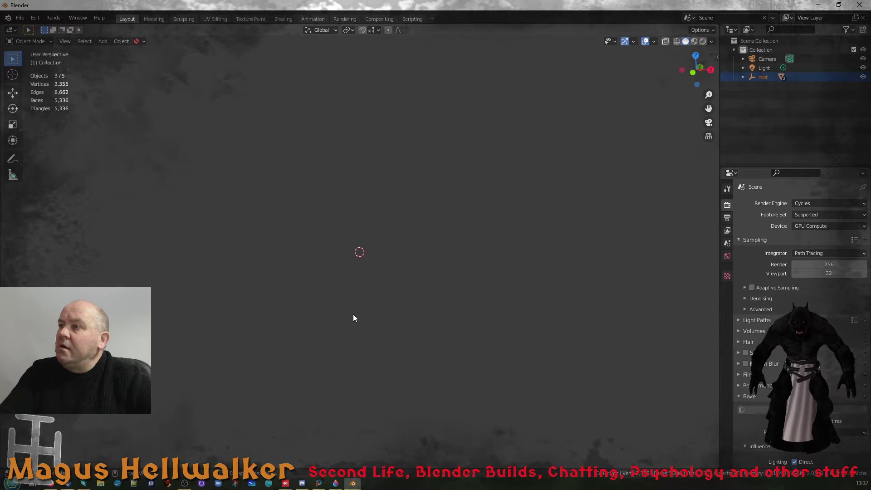
scroll(353, 314, up, 10)
shift+scroll(353, 315, up, 7)
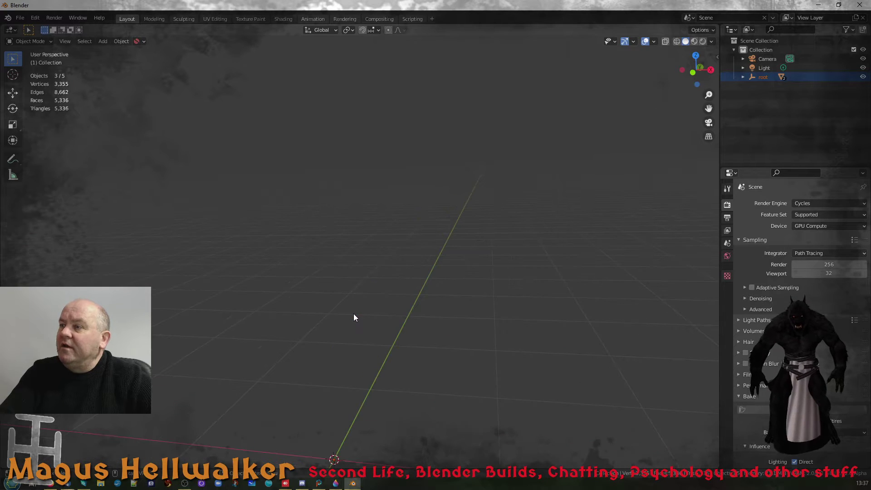
shift+scroll(353, 314, down, 6)
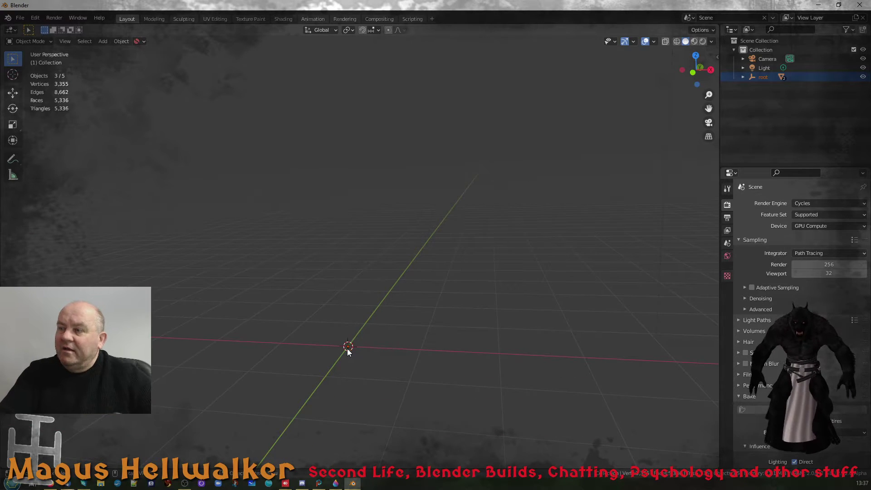
shift+middle_drag(348, 347, 377, 282)
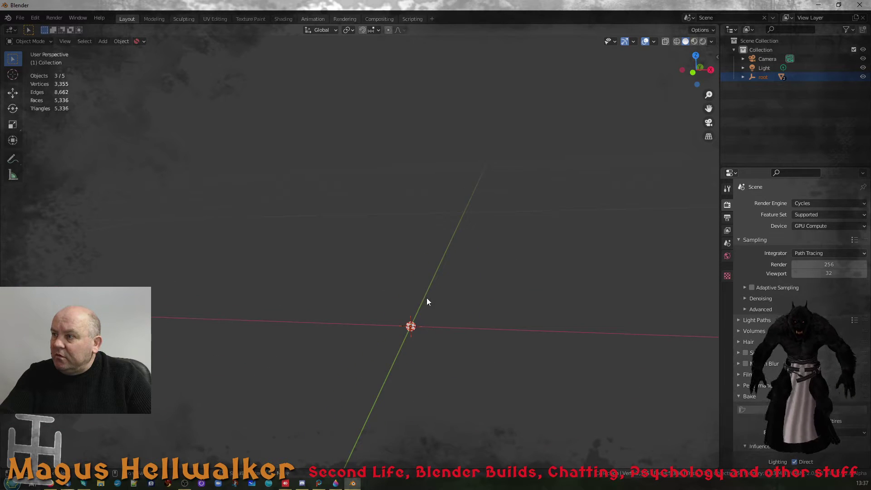
Examine the tiny imported figure and its white backdrop close up, and compare their size with the scene
middle_drag(426, 301, 373, 240)
scroll(353, 247, up, 5)
shift+middle_drag(291, 150, 350, 225)
scroll(341, 281, up, 6)
scroll(341, 282, down, 6)
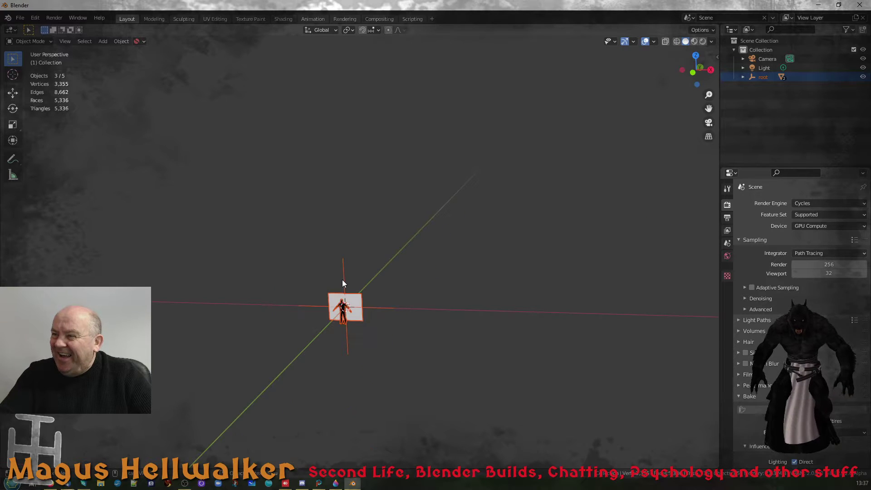
scroll(342, 280, up, 5)
scroll(353, 295, down, 5)
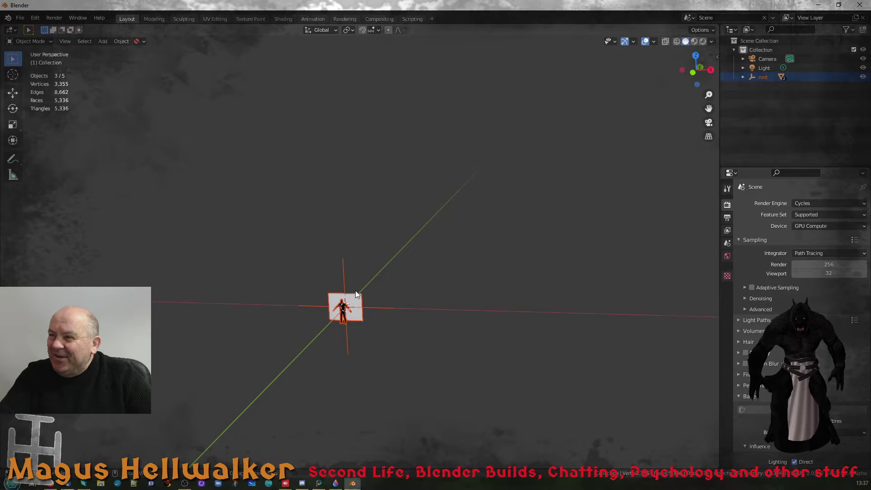
scroll(350, 294, up, 5)
scroll(364, 281, down, 4)
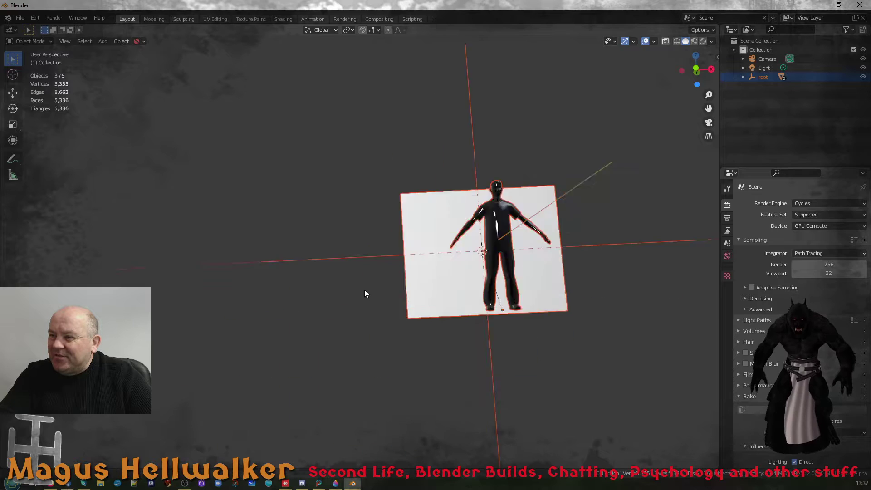
scroll(365, 288, up, 6)
scroll(358, 291, down, 5)
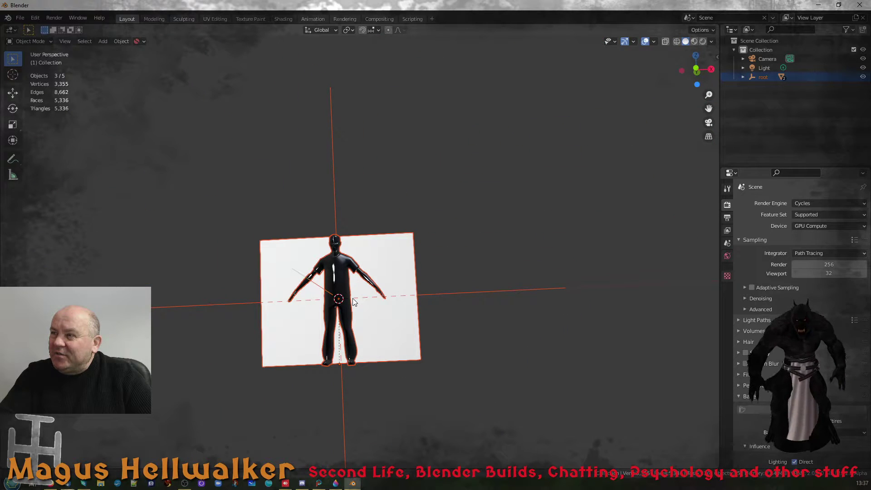
scroll(348, 292, up, 1)
mouse_move(345, 284)
middle_down()
mouse_move(438, 287)
mouse_move(328, 300)
mouse_move(197, 296)
mouse_move(358, 289)
mouse_move(363, 275)
mouse_move(337, 287)
mouse_move(362, 286)
middle_up()
scroll(359, 289, down, 20)
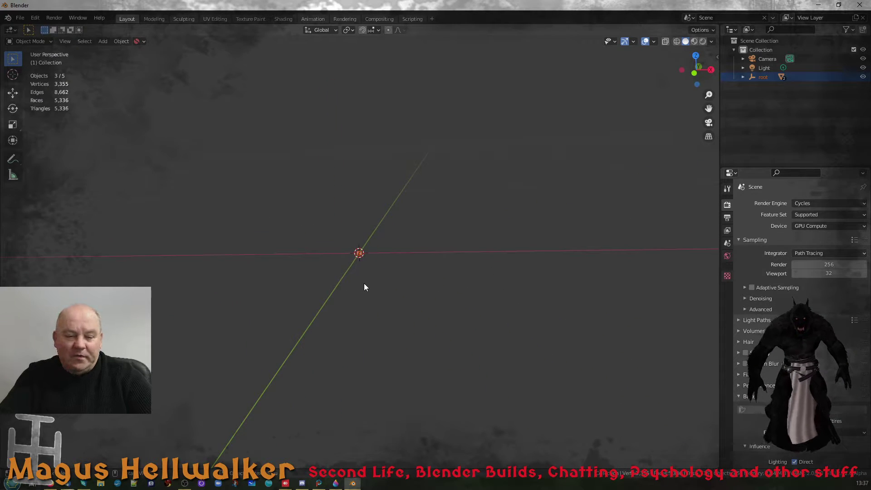
key(m)
click(366, 284)
key(Return)
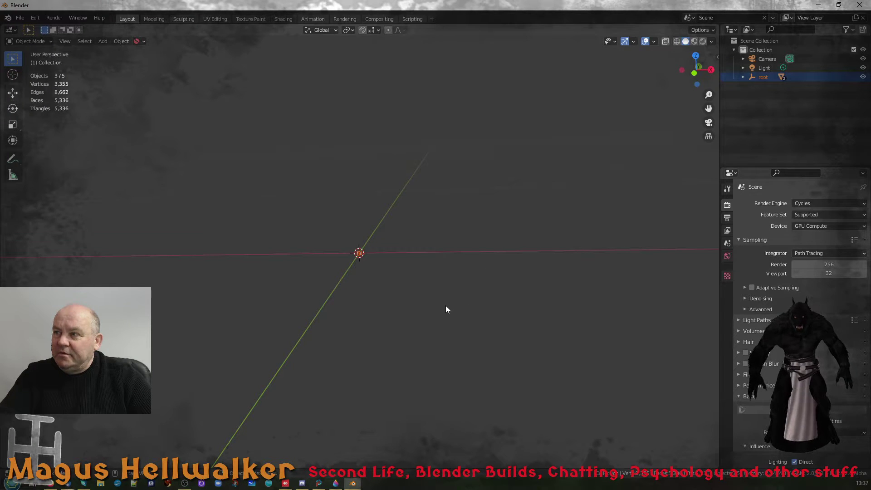
Show the 3D viewport's sidebar beside the imported model
key(n)
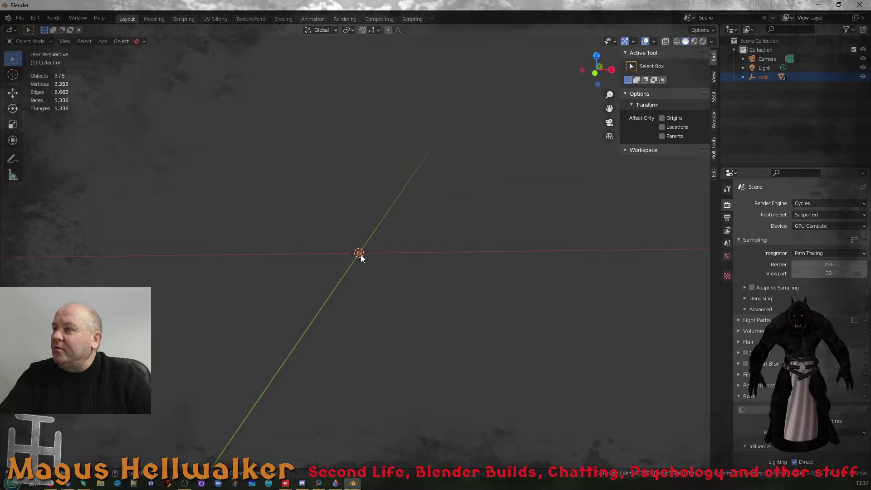
scroll(360, 258, down, 5)
scroll(361, 259, up, 3)
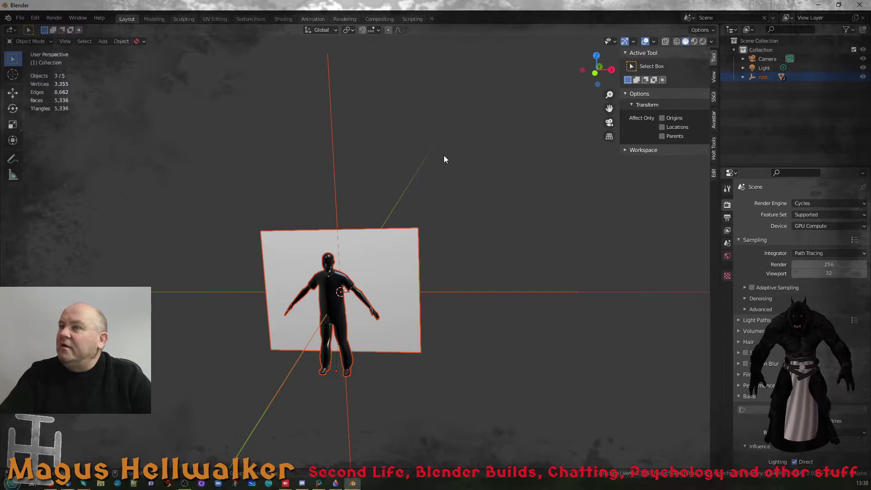
Select the black human figure and examine its mesh in Edit Mode
click(332, 276)
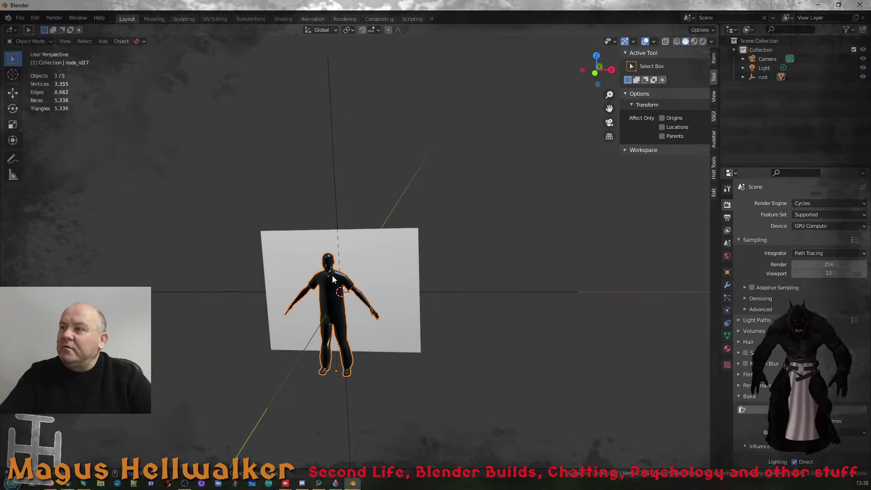
key(Tab)
middle_drag(345, 276, 372, 249)
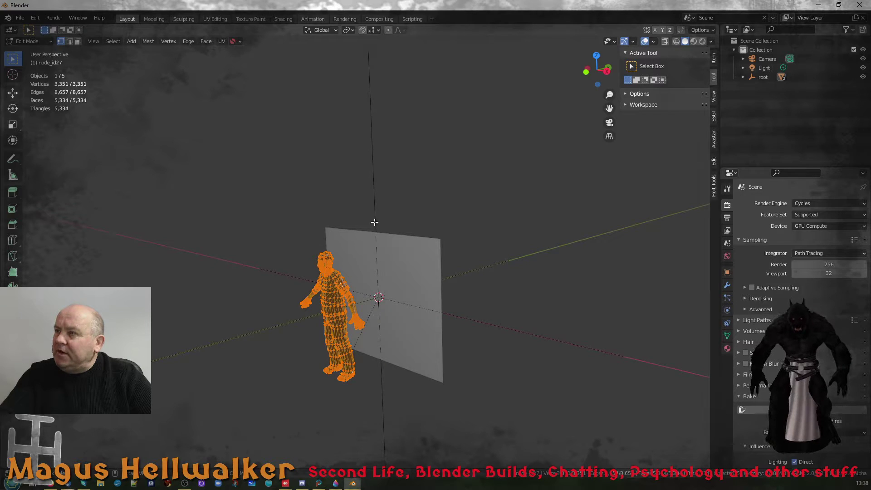
scroll(375, 222, down, 6)
scroll(372, 261, up, 6)
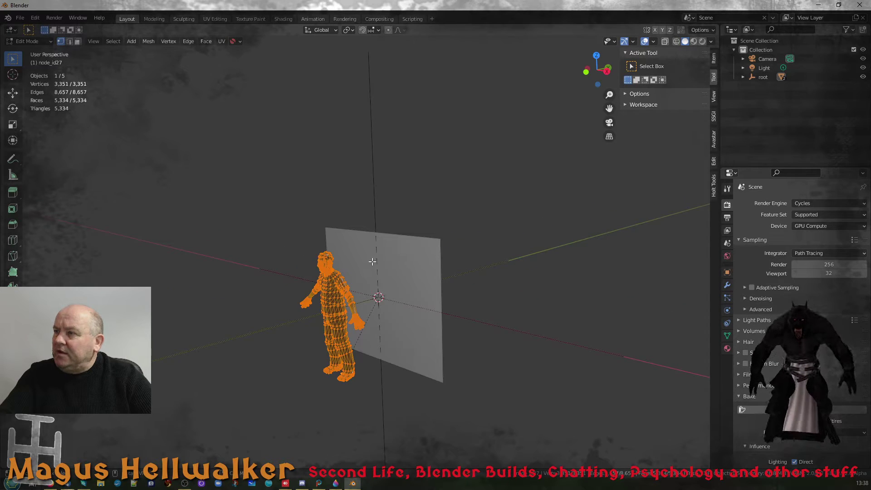
middle_drag(364, 271, 420, 276)
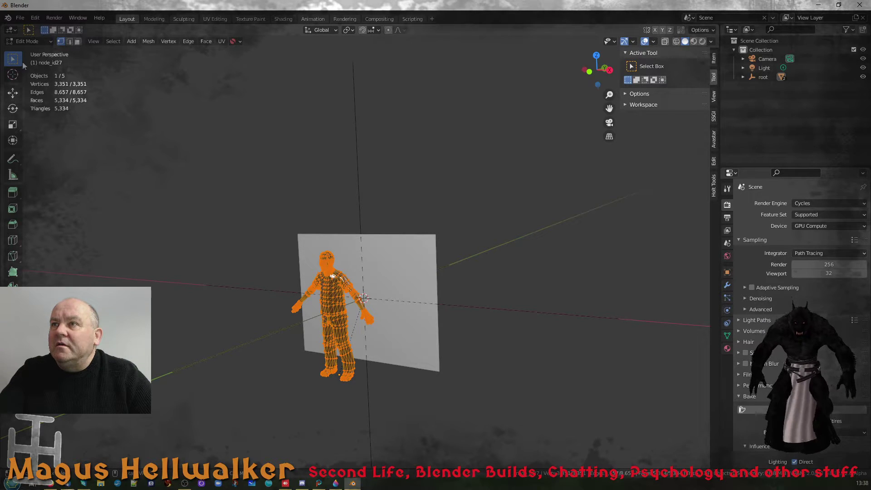
Try box-selecting the figure's vertices in Edit Mode, and return to Object Mode
drag(205, 169, 541, 456)
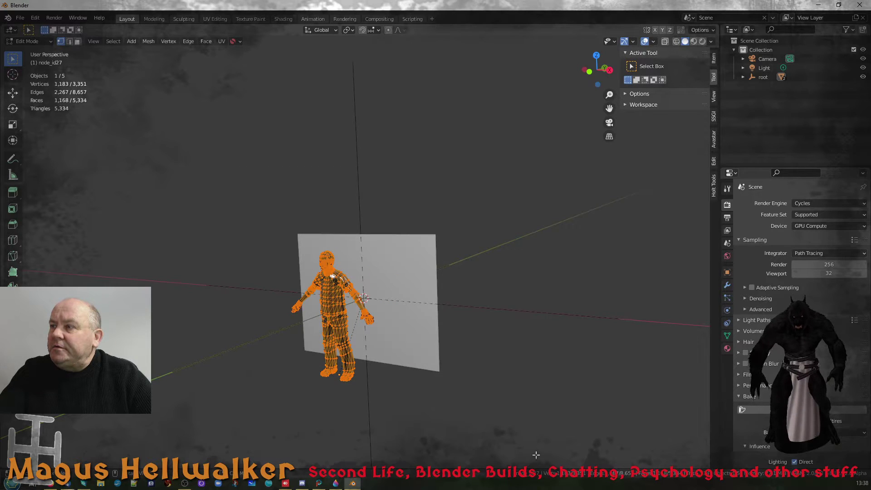
scroll(422, 351, down, 10)
drag(302, 189, 465, 335)
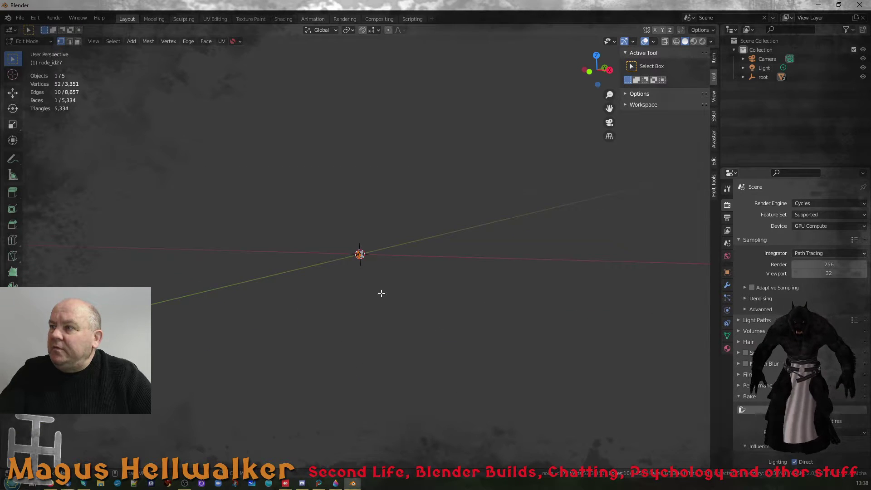
scroll(385, 295, up, 10)
mouse_move(386, 294)
middle_down()
mouse_move(290, 319)
mouse_move(390, 308)
middle_up()
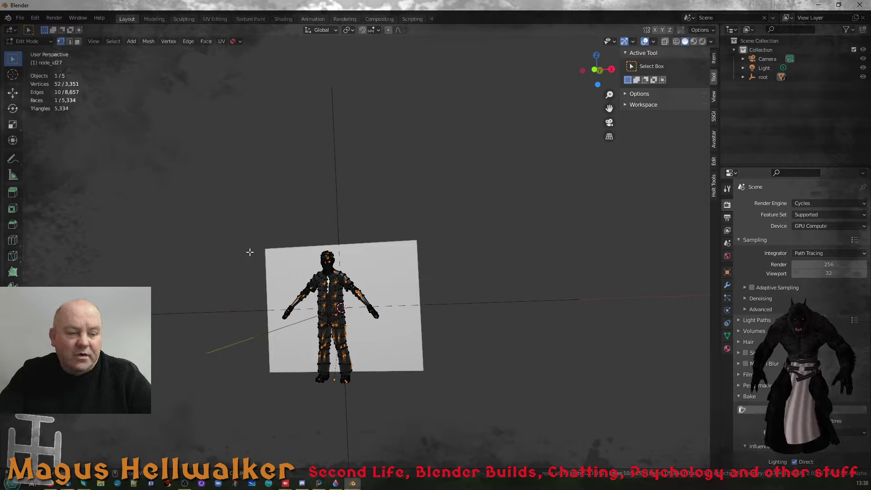
key(Tab)
Box-select the figure, the backdrop and their root empty, and display the transform and dimension values
drag(192, 183, 367, 367)
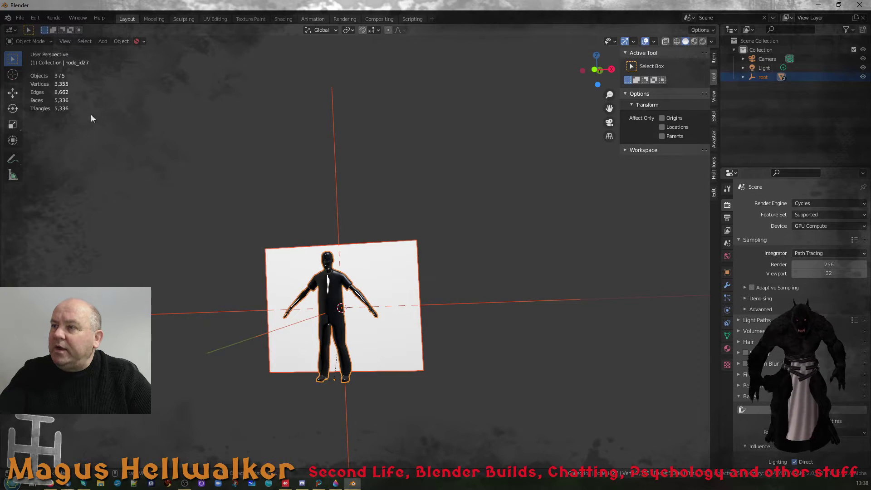
drag(93, 90, 635, 483)
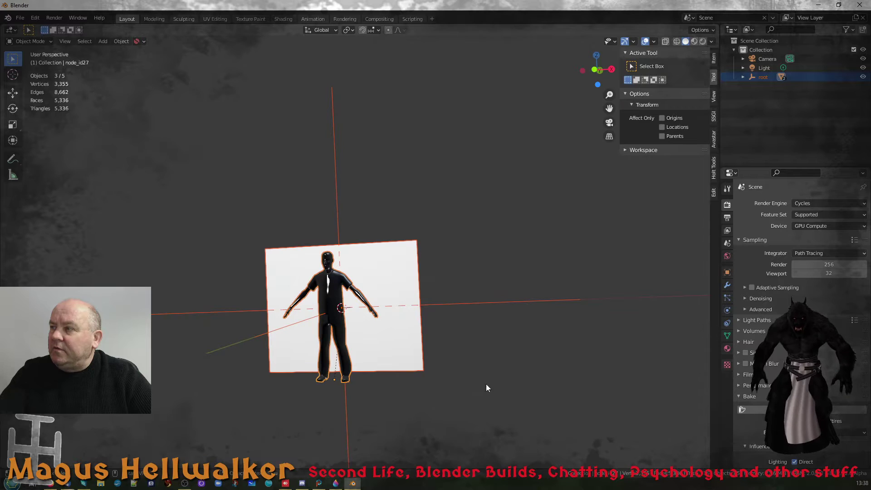
scroll(358, 291, down, 17)
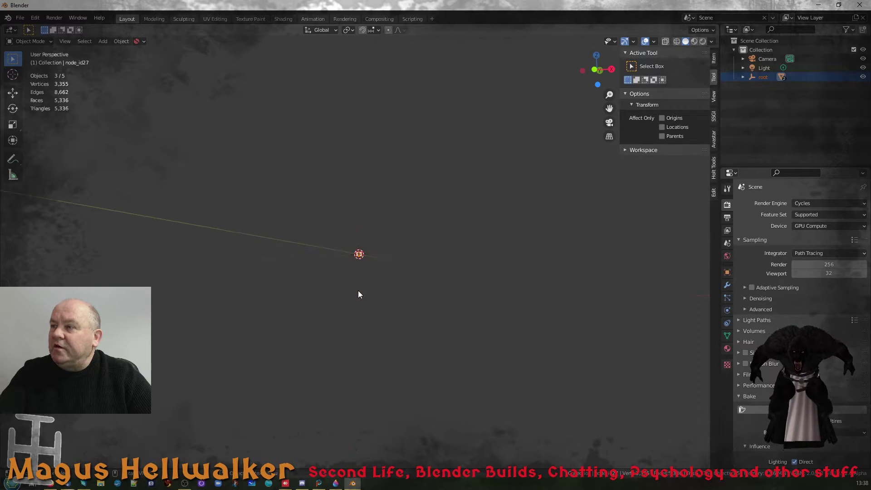
middle_drag(362, 246, 356, 274)
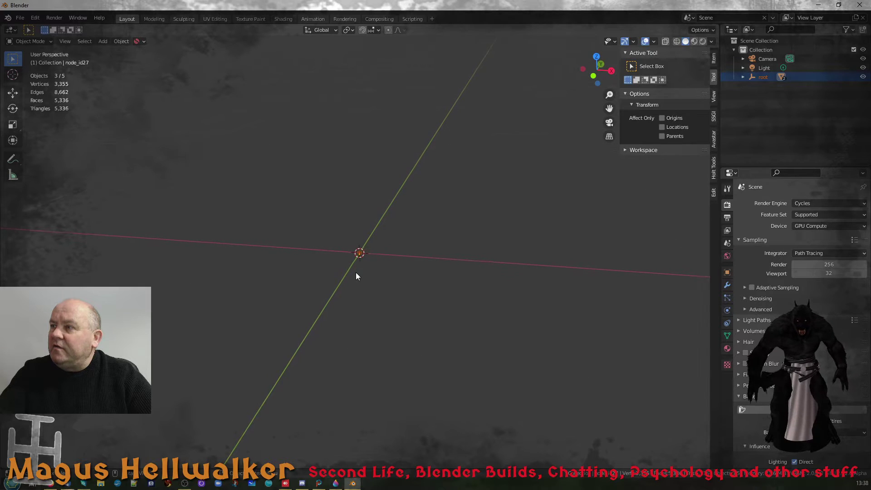
click(714, 58)
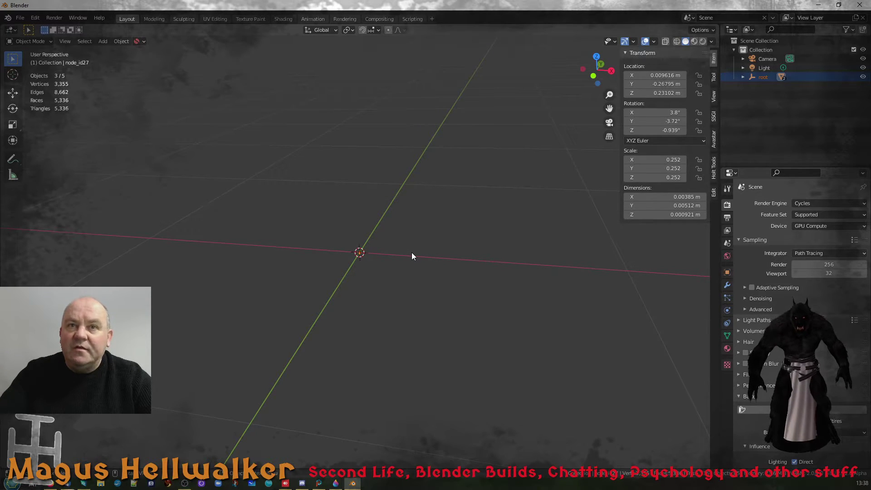
Scale the selected figure, backdrop and root empty uniformly by a factor of 1000
key(s)
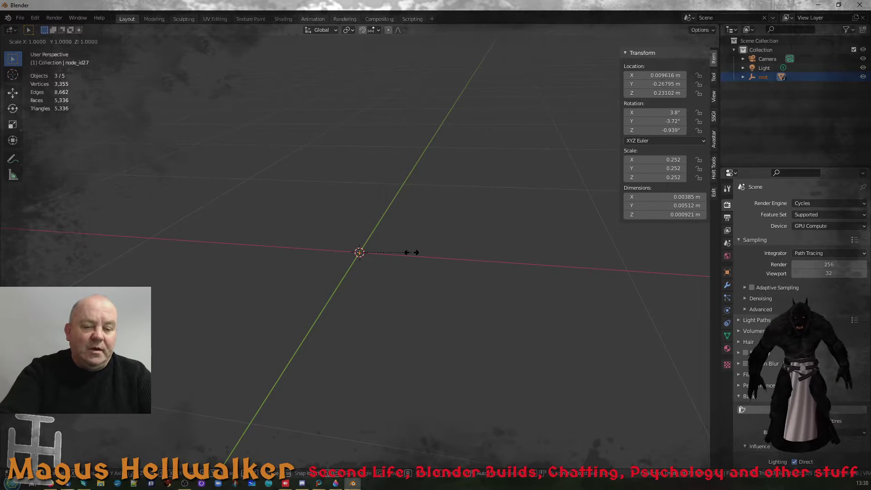
text(10)
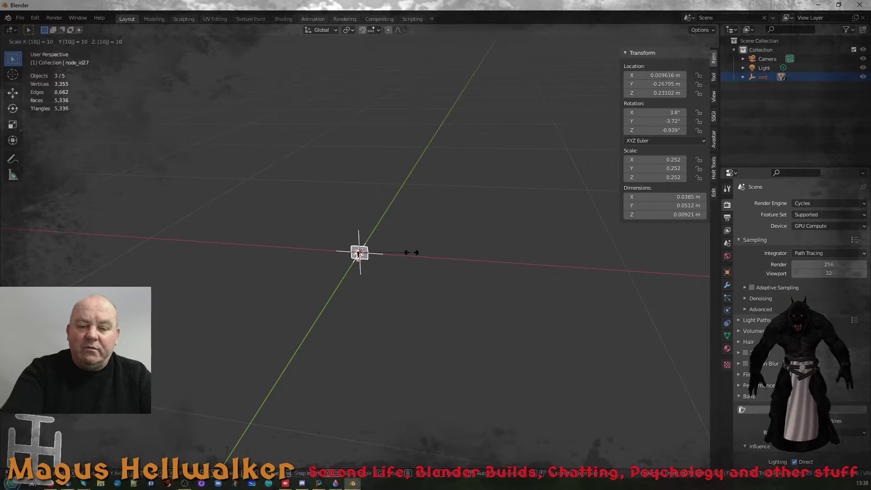
text(0)
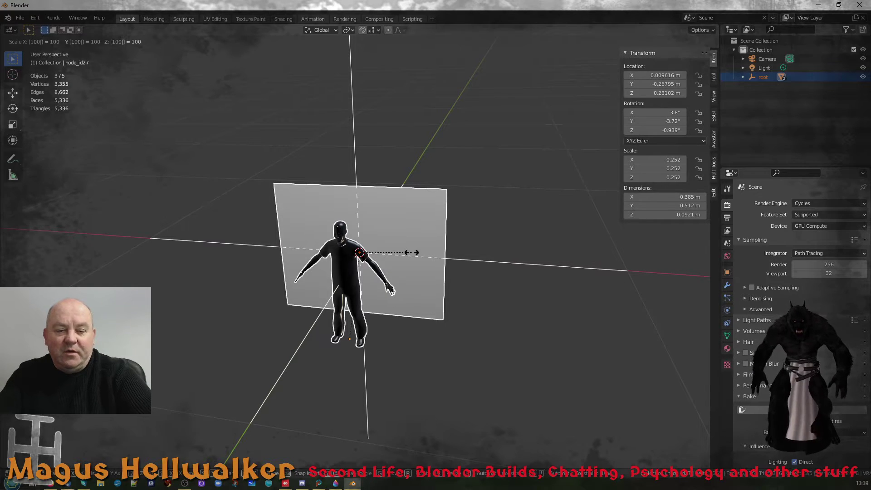
text(0)
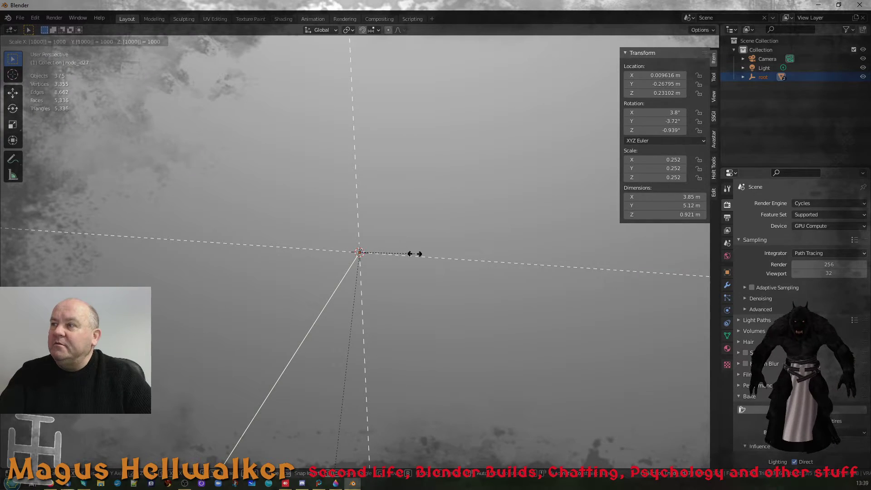
click(407, 280)
scroll(409, 277, down, 10)
scroll(408, 277, down, 2)
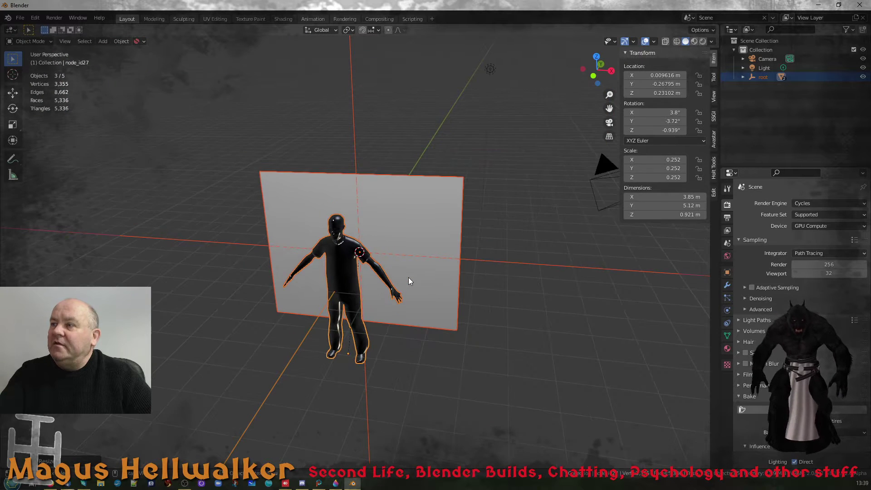
scroll(409, 277, up, 2)
middle_drag(409, 276, 439, 261)
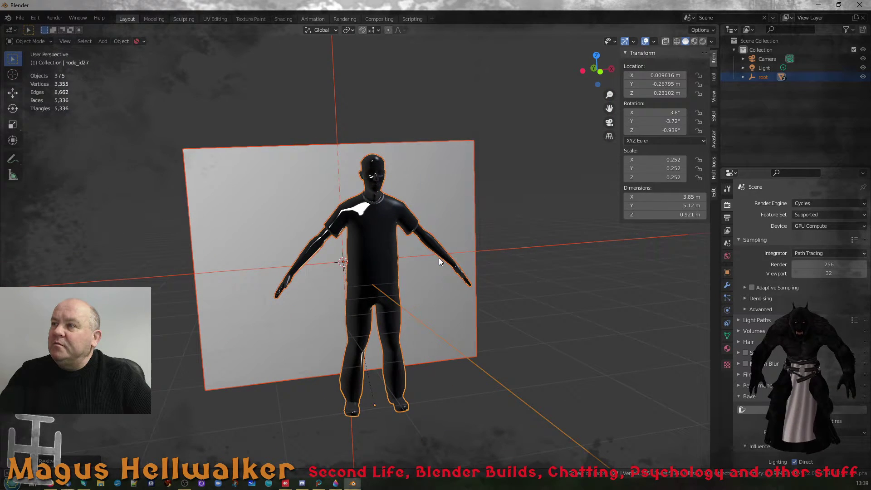
Display the model in Material Preview shading and select the human figure to inspect its textures from the side
click(527, 249)
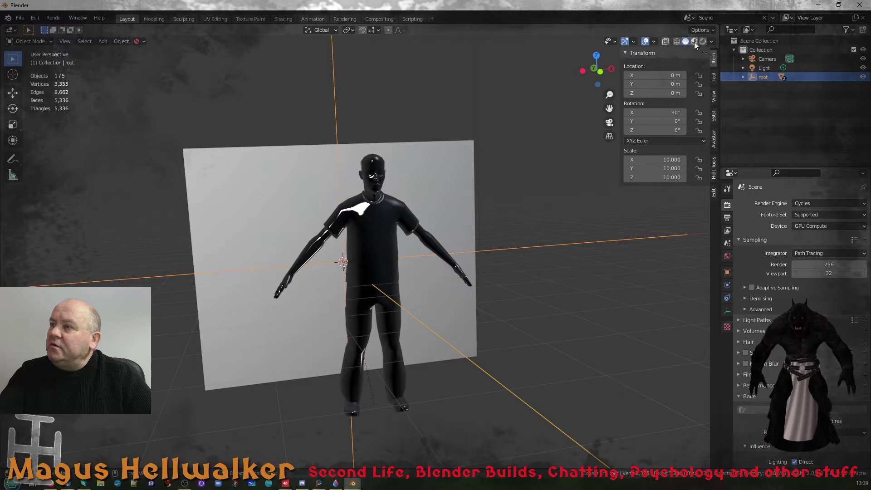
click(387, 250)
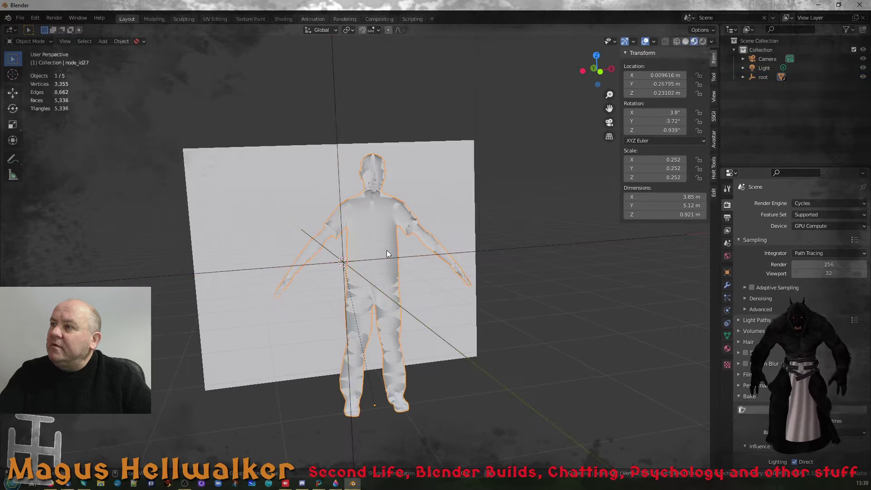
middle_drag(422, 250, 456, 251)
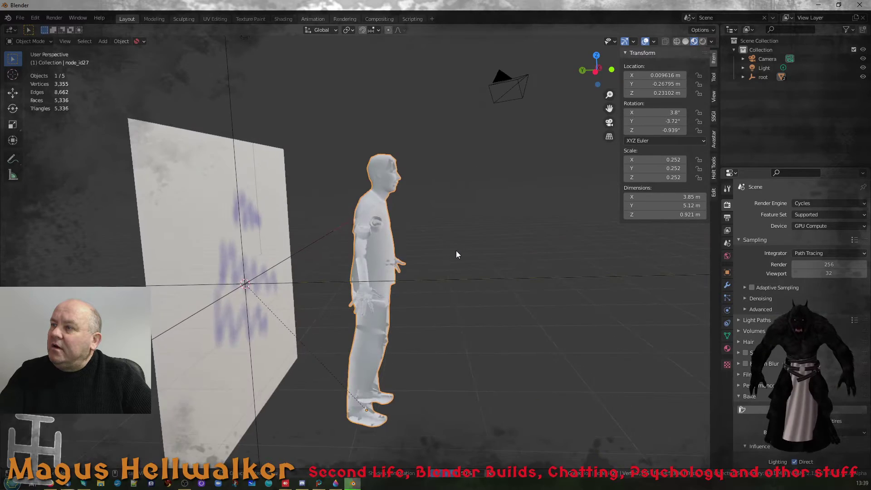
scroll(403, 262, up, 2)
middle_drag(376, 270, 357, 271)
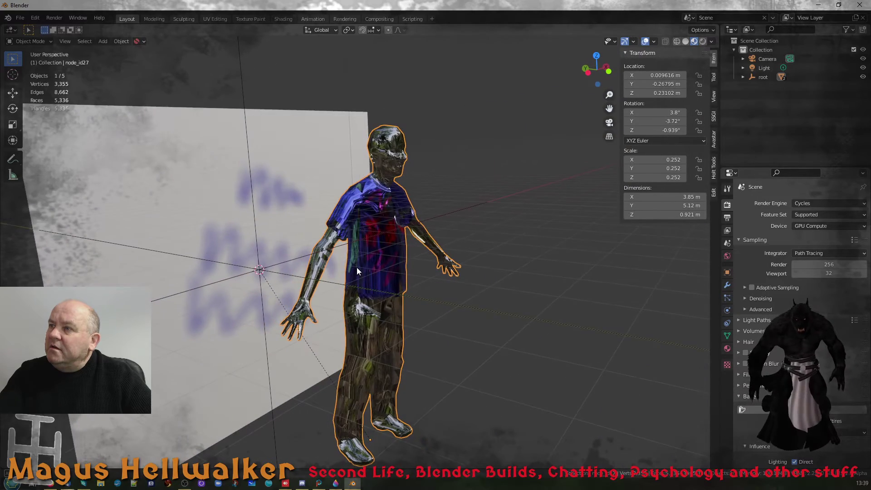
Select the backdrop plane to inspect its painted strokes, and switch briefly to Paint 3D before returning to Blender
click(236, 223)
scroll(252, 252, down, 5)
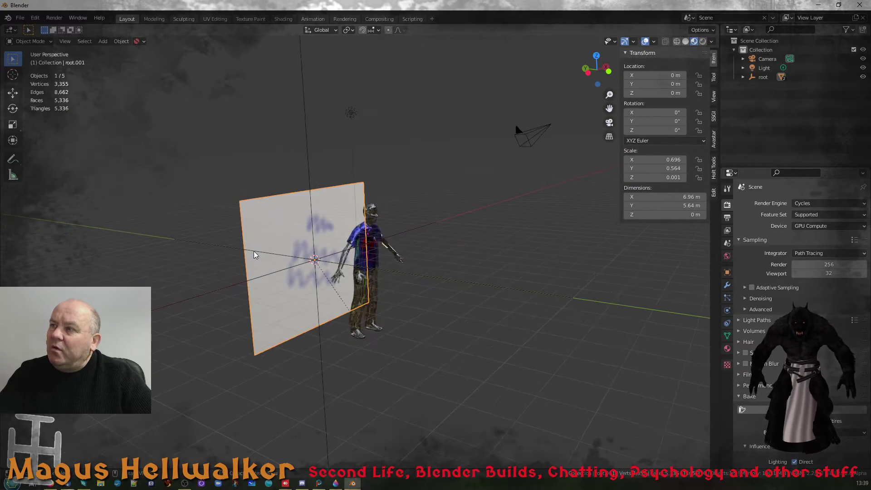
scroll(289, 251, up, 5)
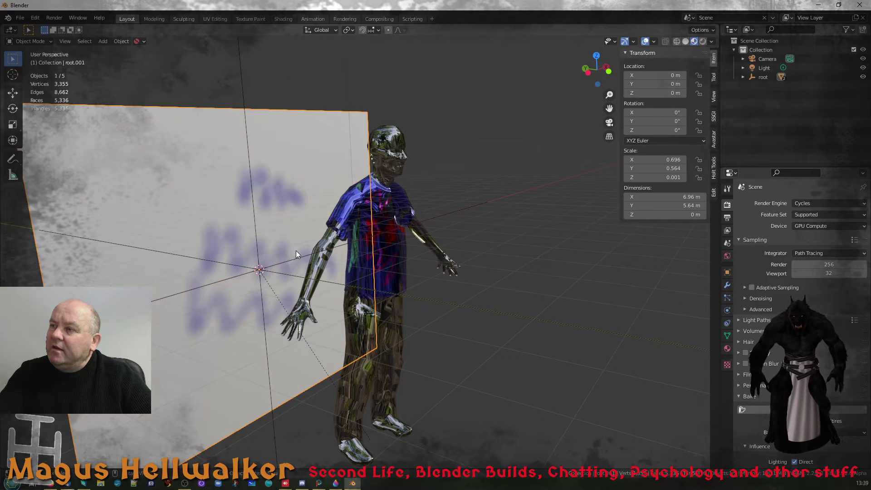
click(334, 483)
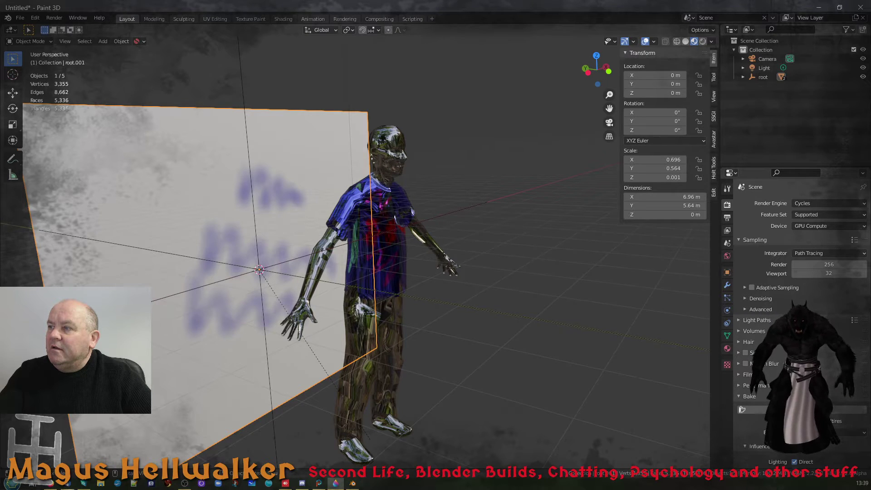
click(819, 8)
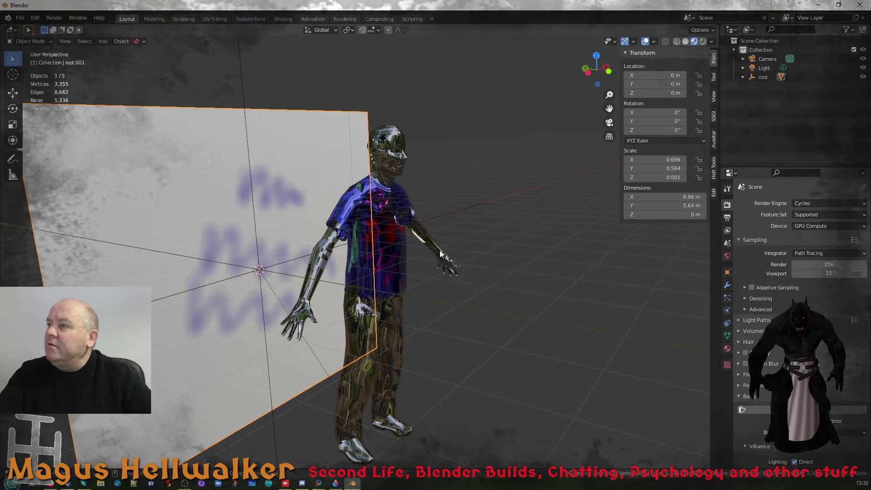
Select the human figure, display its material settings and inspect the shirt's painted texture up close
click(382, 222)
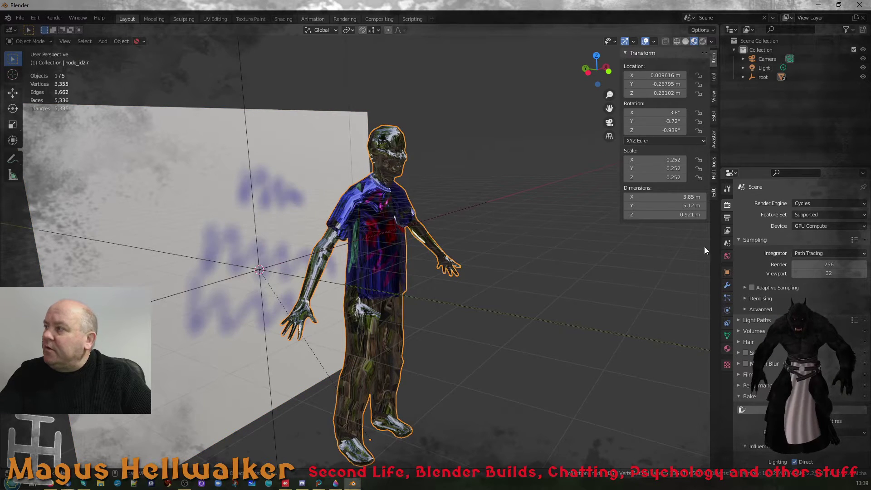
click(727, 348)
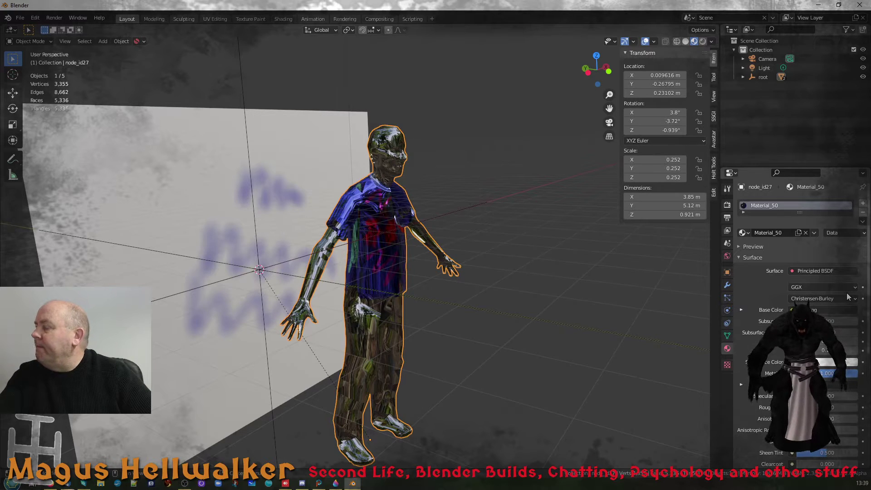
scroll(394, 250, up, 2)
scroll(394, 250, up, 2)
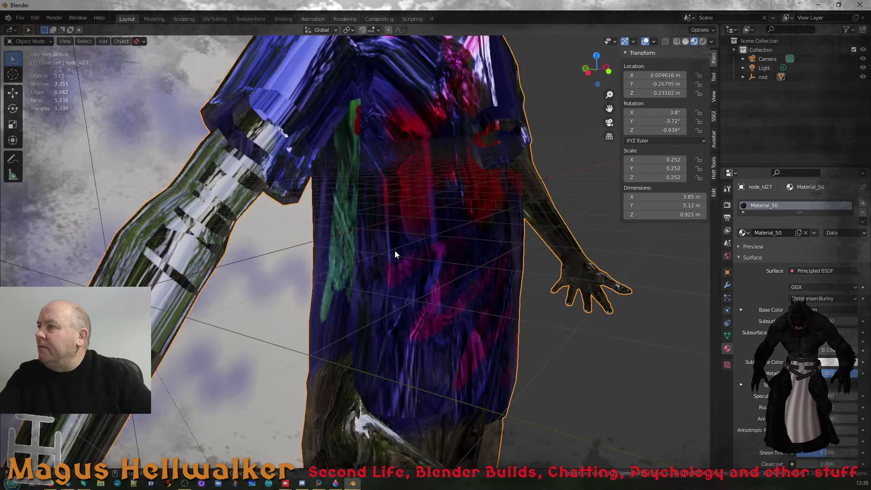
scroll(404, 252, down, 1)
scroll(409, 251, up, 1)
scroll(410, 245, down, 4)
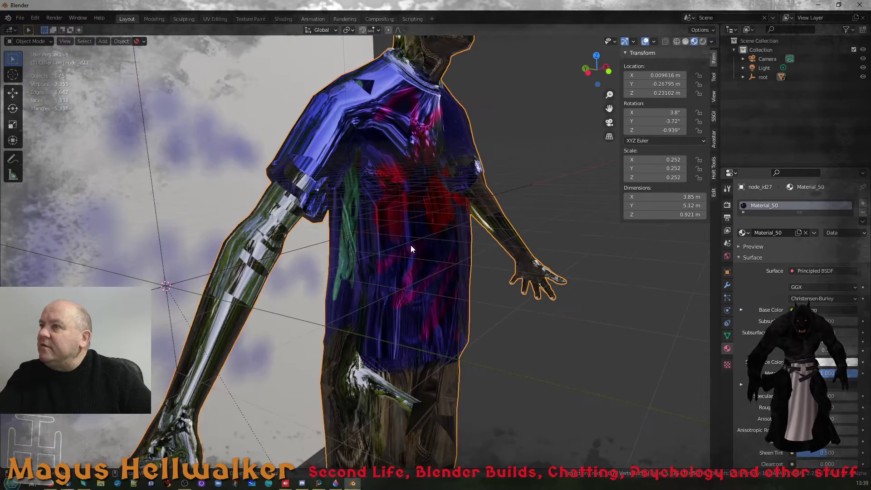
Put the figure in Edit Mode and examine its vertices and reflective textured surface from the front
middle_drag(418, 242, 449, 205)
key(Tab)
scroll(419, 240, down, 2)
middle_drag(456, 213, 431, 235)
scroll(430, 246, down, 3)
scroll(430, 245, up, 1)
scroll(431, 246, up, 2)
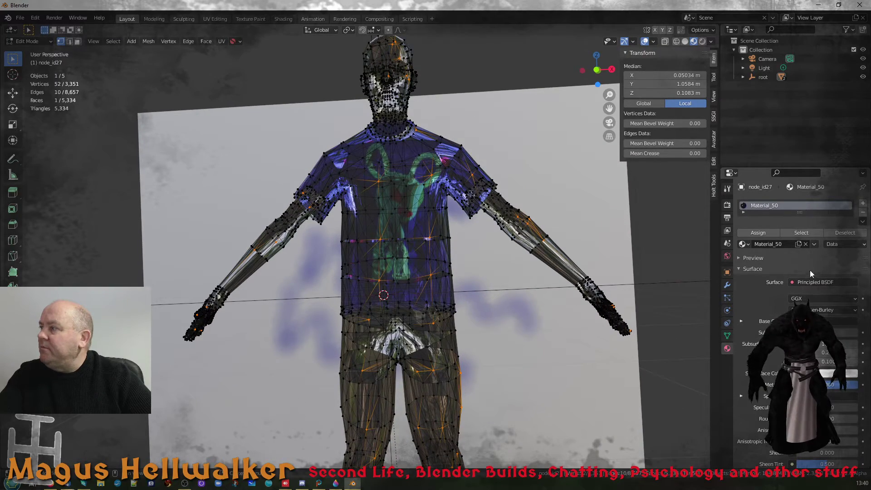
scroll(424, 238, down, 2)
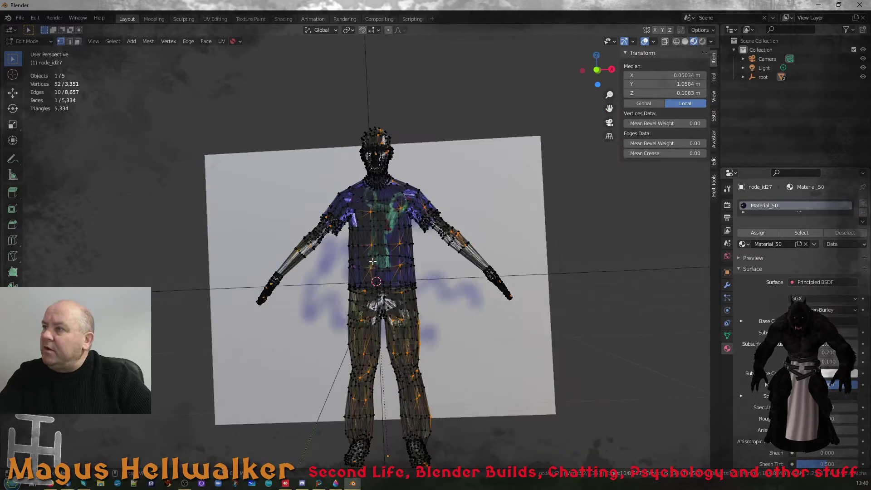
scroll(423, 238, up, 5)
mouse_move(418, 241)
middle_down()
mouse_move(446, 255)
mouse_move(371, 257)
mouse_move(381, 254)
middle_up()
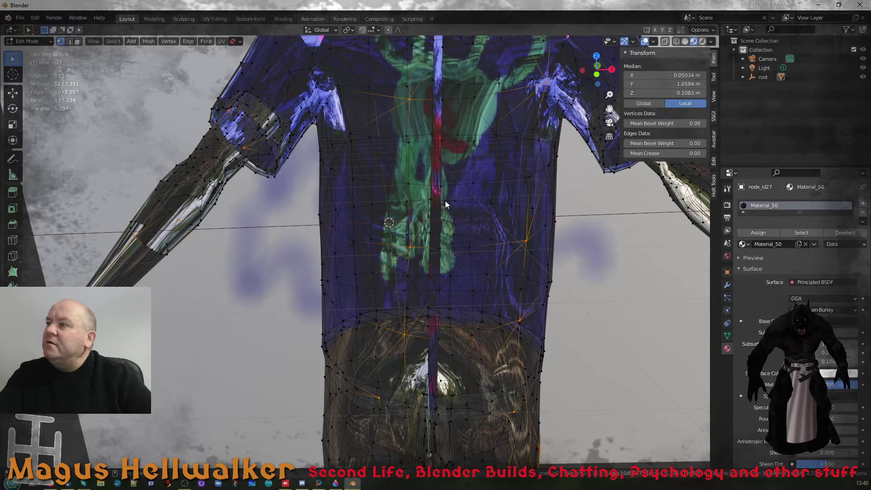
Switch the viewport to Rendered shading and examine how the figure's painted shirt and the backdrop render
key(z)
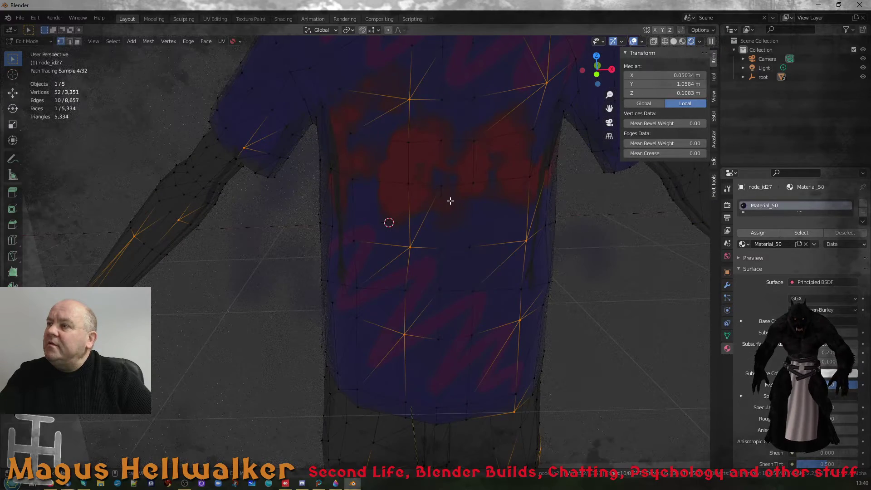
scroll(451, 201, down, 8)
scroll(444, 202, up, 3)
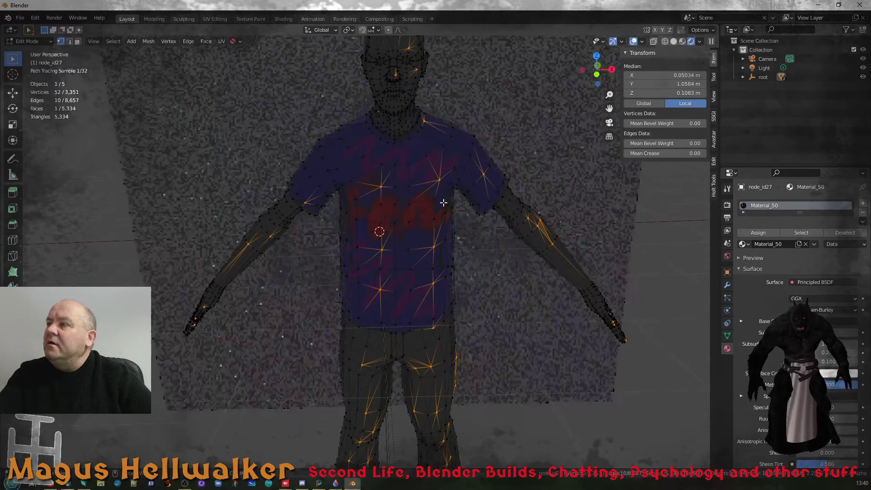
mouse_move(411, 191)
middle_down()
mouse_move(585, 187)
mouse_move(504, 195)
mouse_move(580, 195)
mouse_move(340, 194)
mouse_move(430, 197)
middle_up()
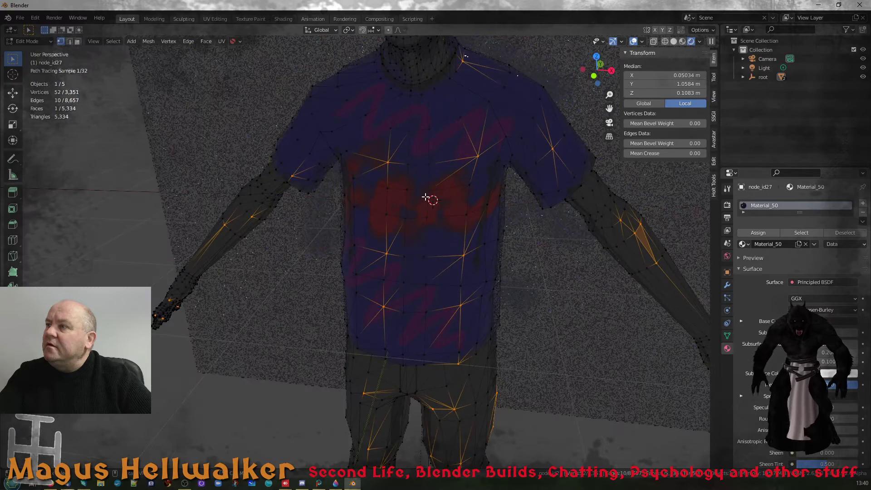
scroll(430, 196, down, 8)
scroll(428, 197, up, 4)
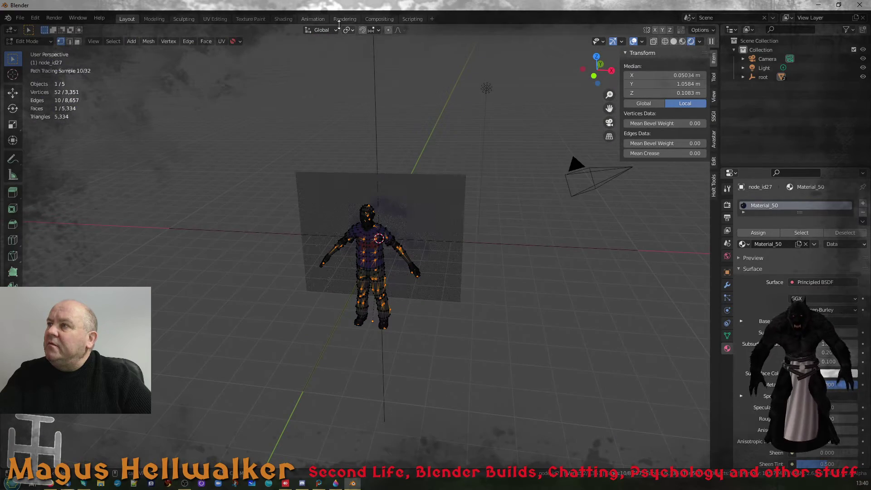
Open the Shading workspace and reduce the Metallic value of the figure's Principled BSDF node to 0.877
click(286, 21)
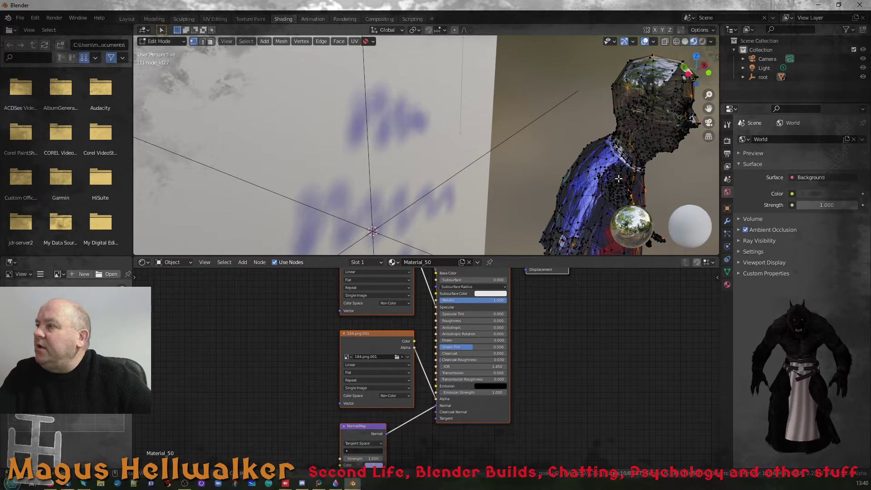
scroll(415, 333, up, 2)
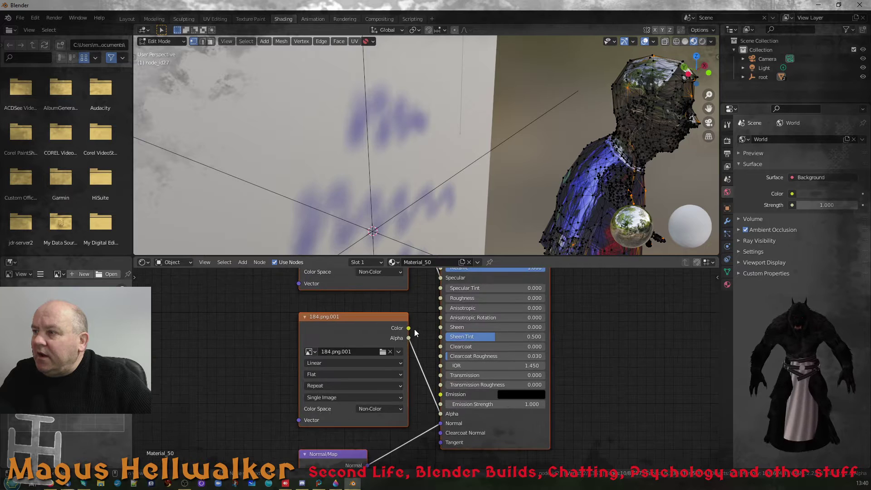
scroll(416, 333, up, 2)
middle_drag(429, 308, 410, 414)
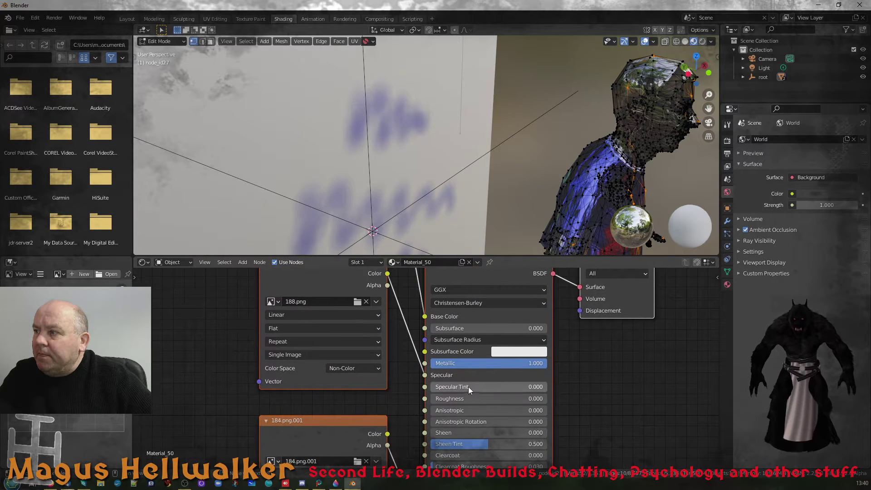
mouse_move(545, 363)
mouse_down()
mouse_move(514, 363)
mouse_move(524, 370)
mouse_up()
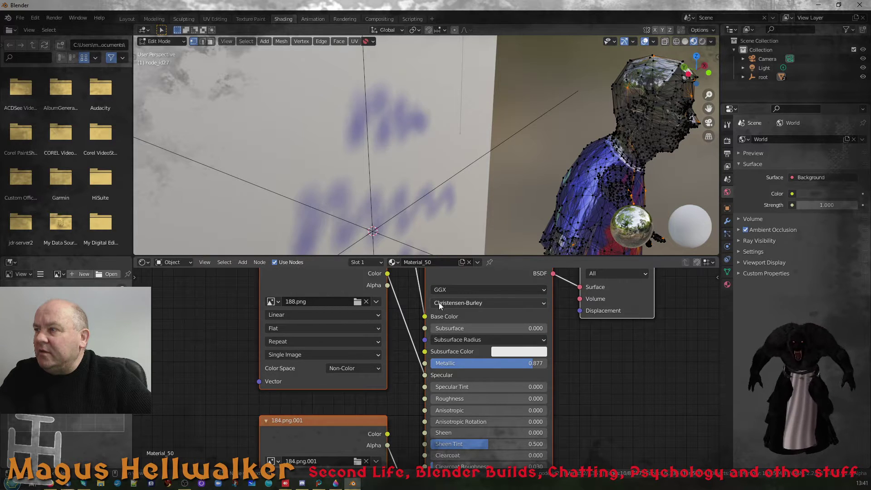
Review the image texture and Principled BSDF nodes of Material_50, and check the figure's surface from the front
middle_drag(439, 303, 425, 466)
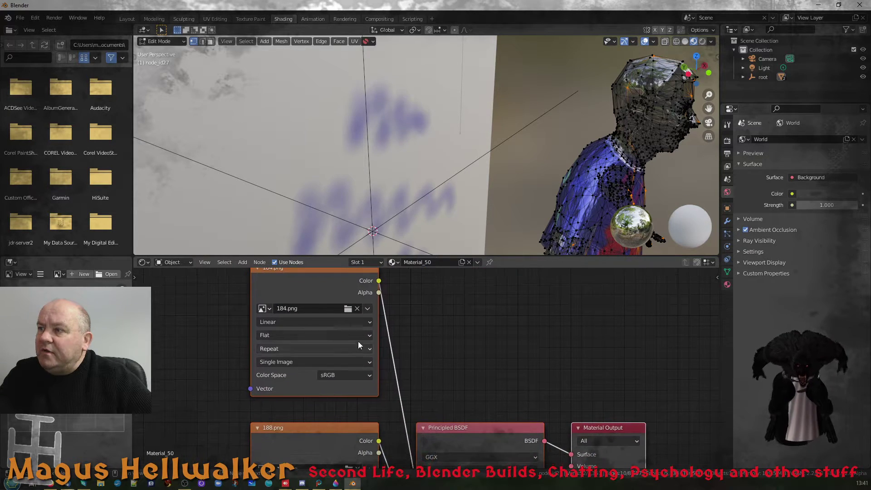
middle_drag(434, 405, 482, 235)
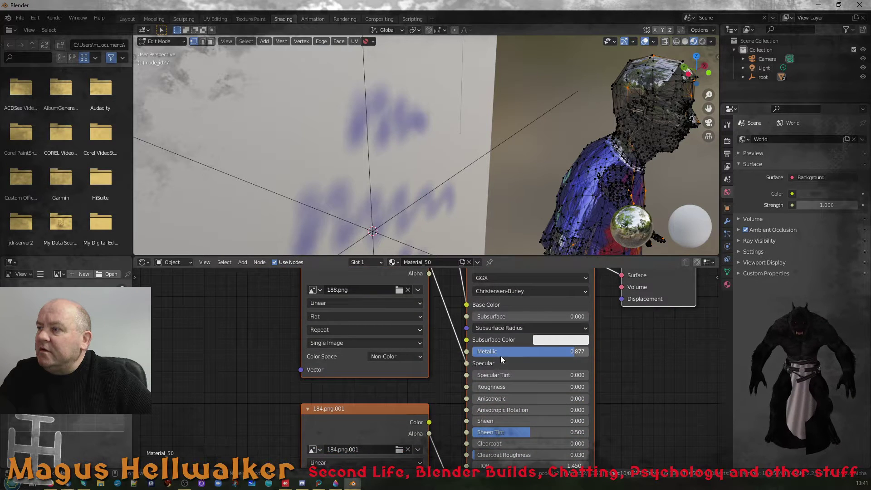
middle_drag(511, 467, 451, 466)
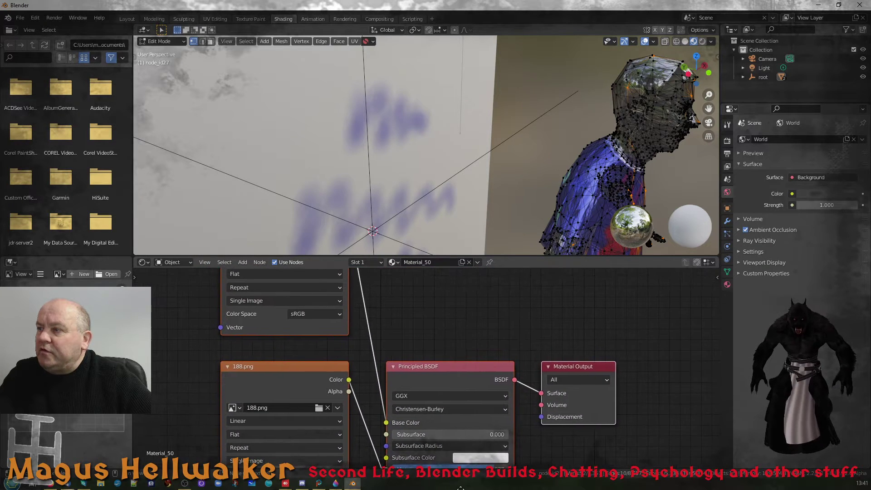
scroll(501, 374, down, 4)
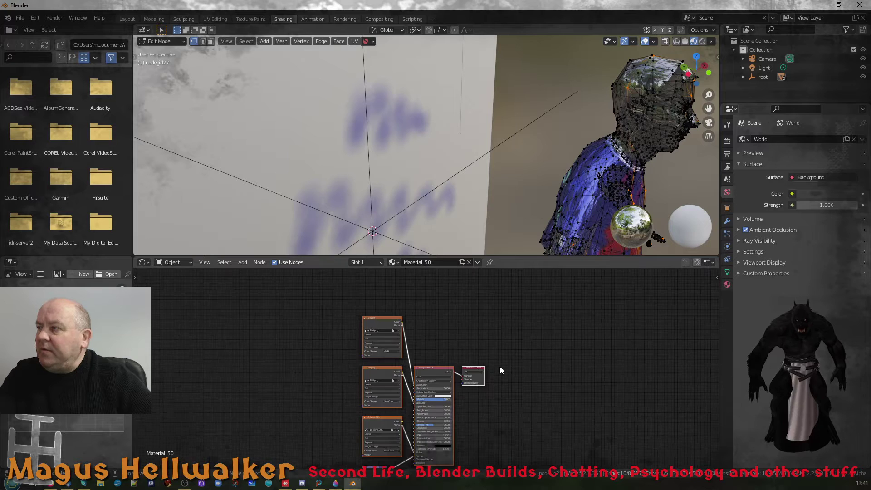
scroll(500, 366, up, 1)
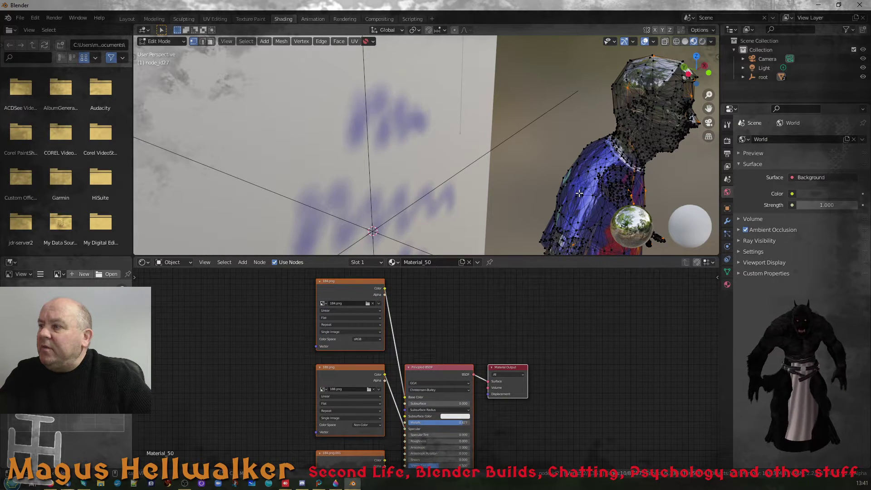
middle_drag(580, 194, 503, 187)
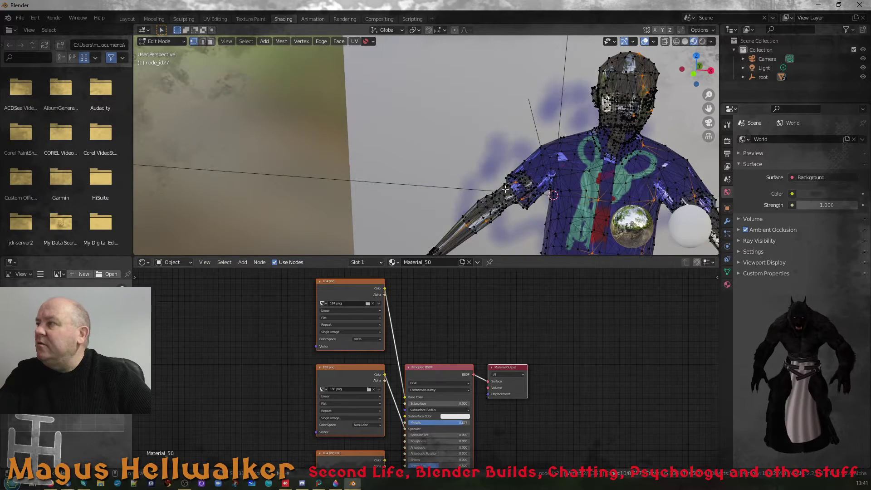
Reduce the Metallic value of the figure's Principled BSDF node to 0.014 and check the effect on its surface
middle_drag(613, 170, 564, 254)
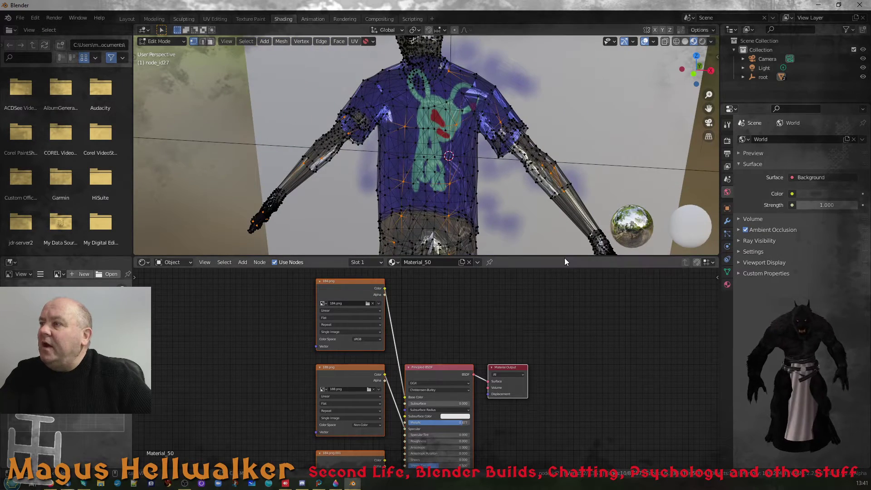
drag(564, 255, 563, 419)
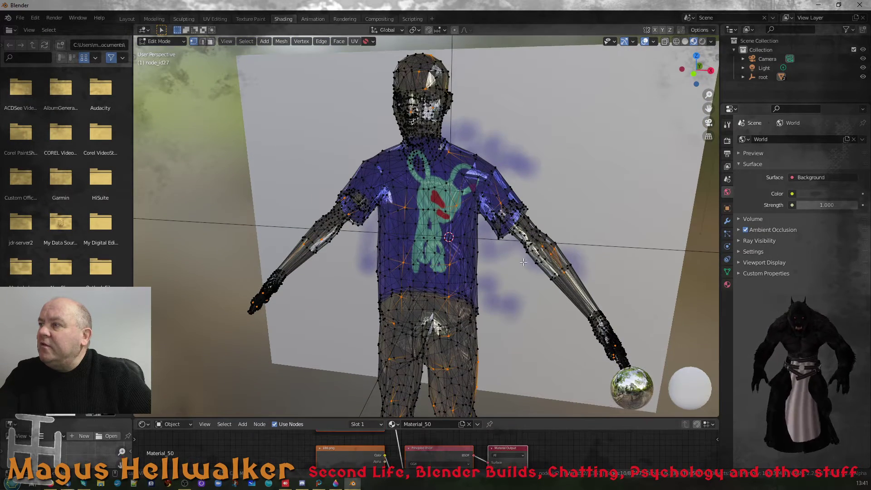
scroll(506, 320, down, 1)
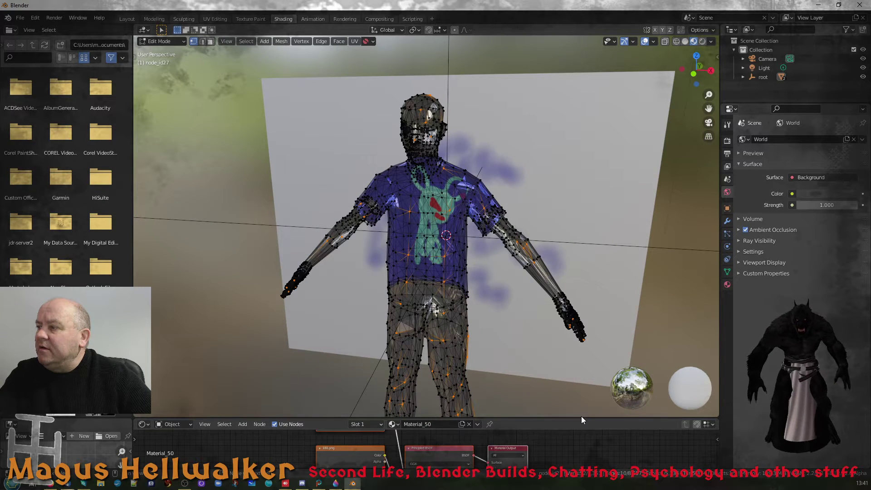
drag(581, 418, 544, 203)
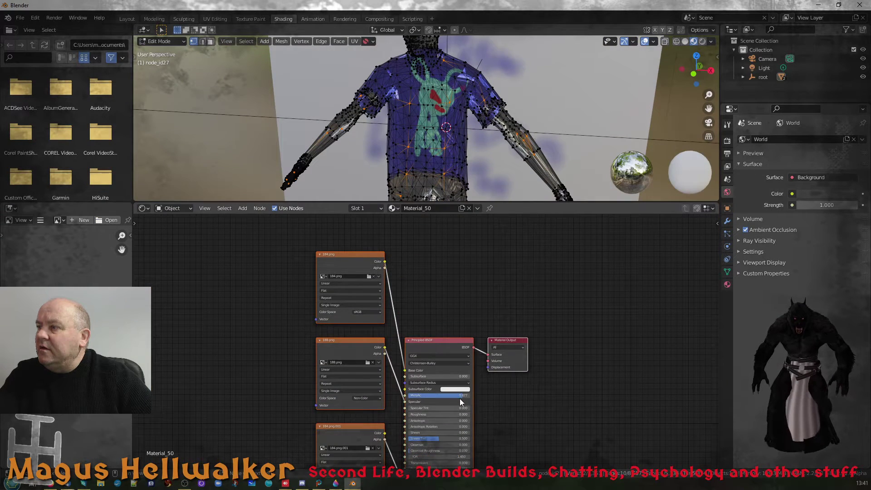
drag(463, 398, 400, 397)
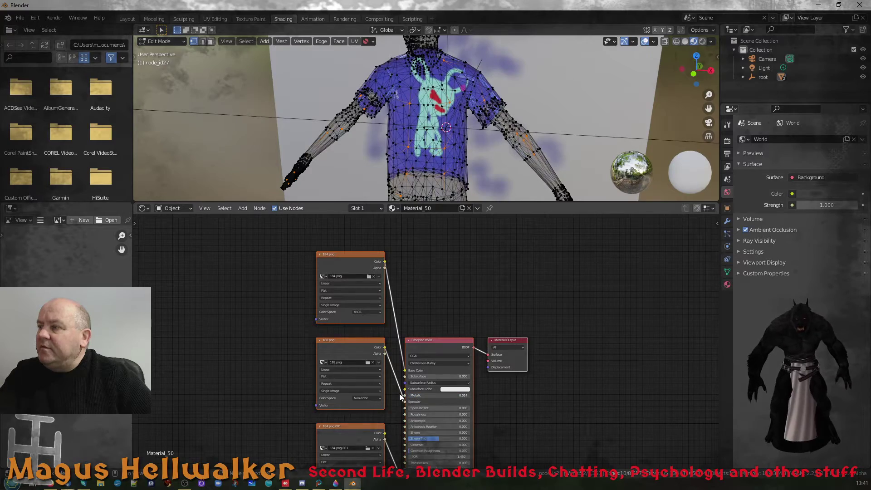
scroll(460, 129, up, 2)
scroll(460, 129, down, 4)
scroll(460, 129, up, 5)
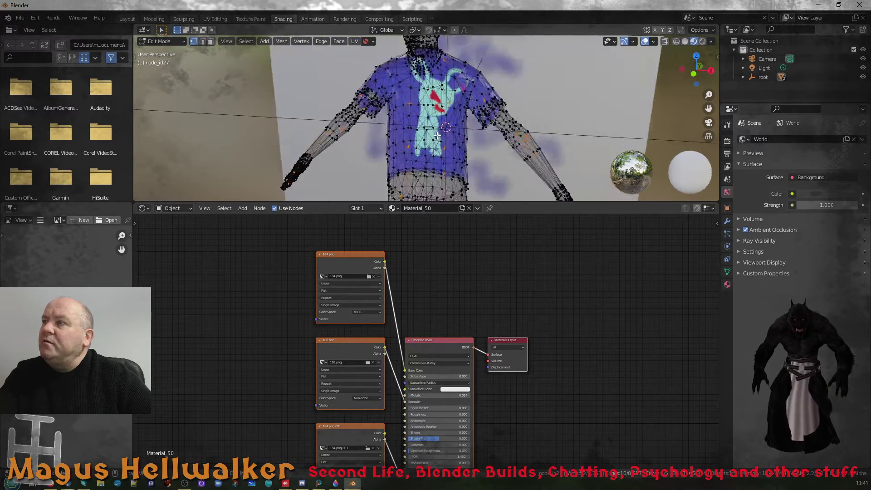
middle_drag(459, 128, 187, 119)
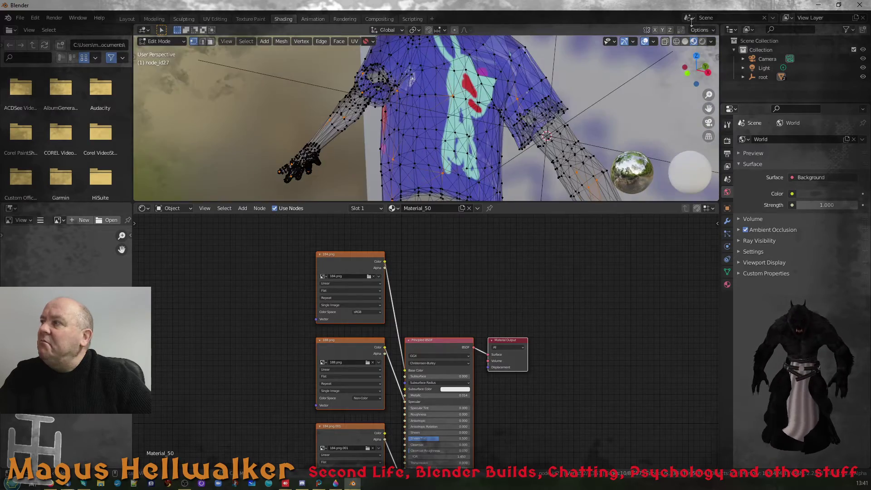
Switch the viewport to Rendered shading and examine the figure's painted shirt from the front, side and back
click(704, 42)
scroll(465, 121, down, 2)
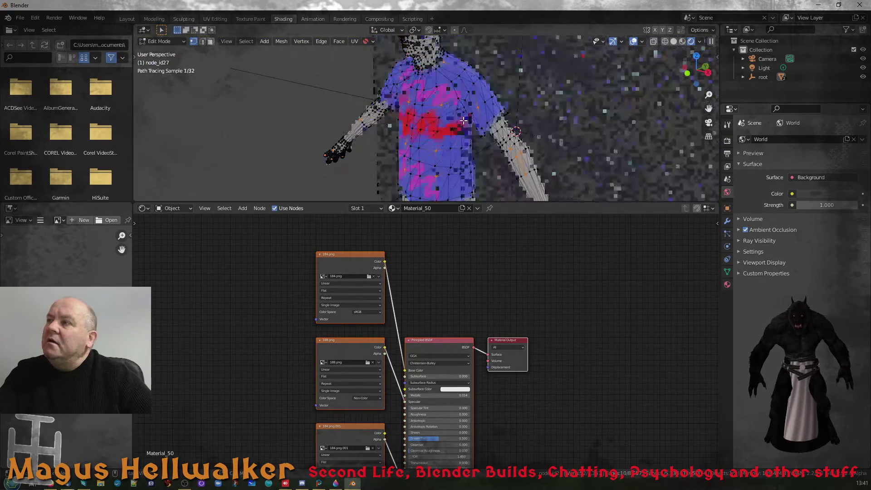
scroll(465, 121, up, 3)
middle_drag(465, 121, 646, 115)
scroll(424, 149, up, 2)
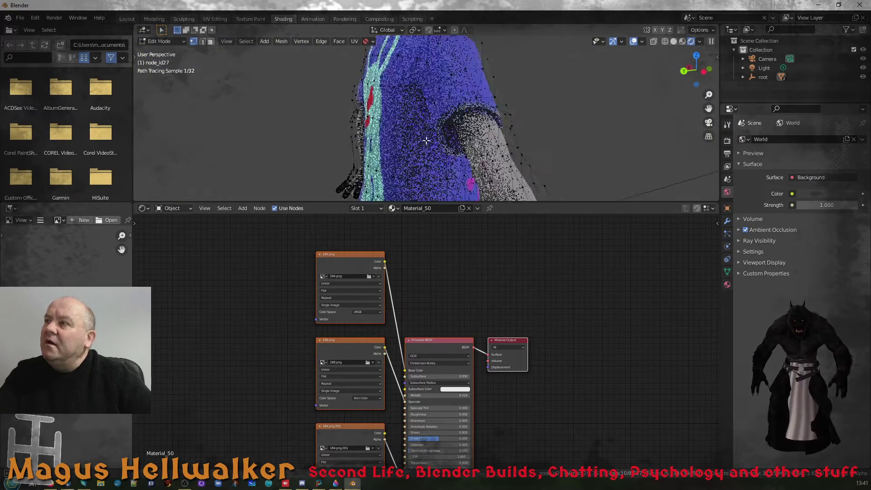
middle_drag(428, 140, 470, 143)
scroll(470, 143, up, 3)
scroll(455, 144, down, 4)
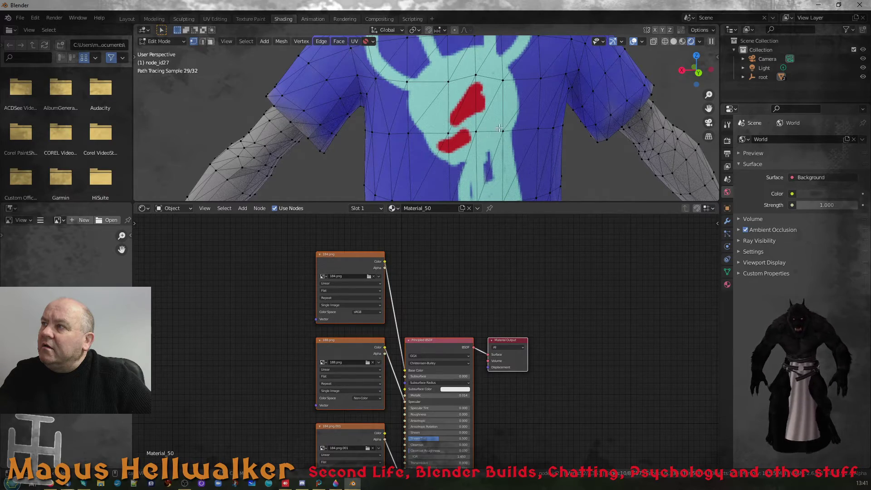
Compare the red and pink paint on the shirt's front with the green character painted on its back
mouse_move(500, 129)
middle_down()
mouse_move(323, 121)
mouse_move(455, 116)
middle_up()
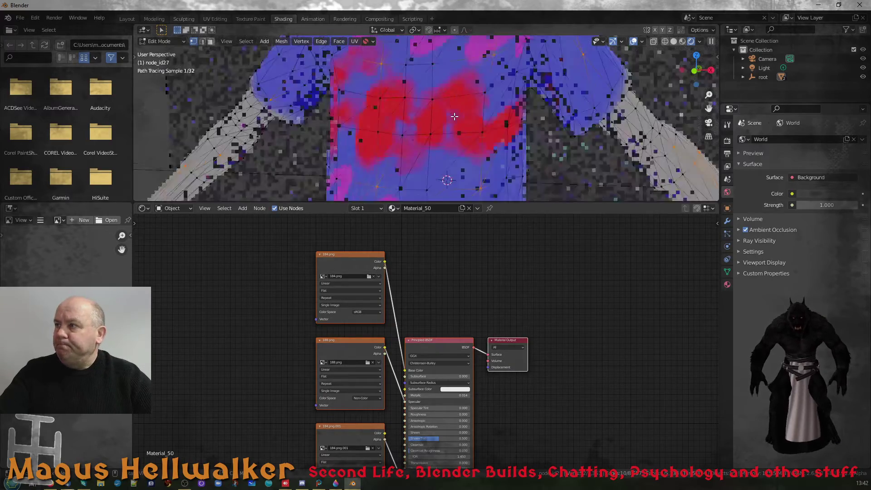
scroll(455, 116, up, 2)
scroll(454, 115, up, 1)
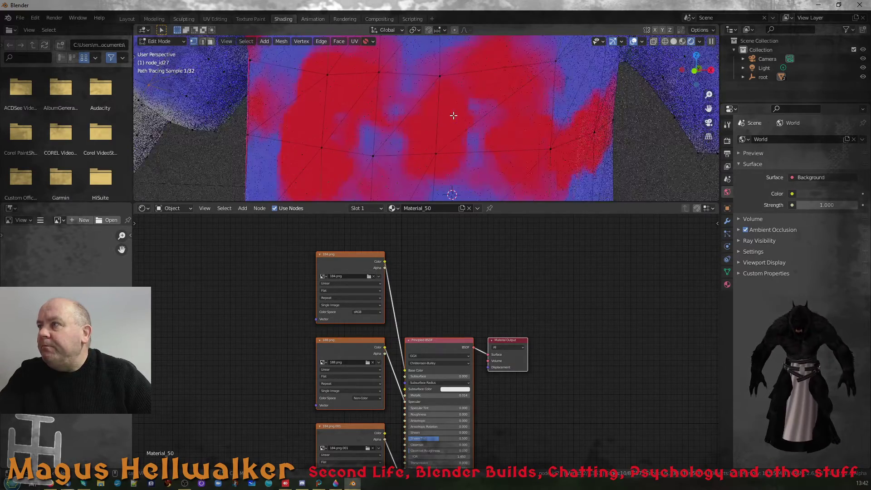
scroll(455, 115, down, 4)
mouse_move(458, 115)
middle_down()
mouse_move(451, 137)
mouse_move(420, 159)
mouse_move(305, 131)
middle_up()
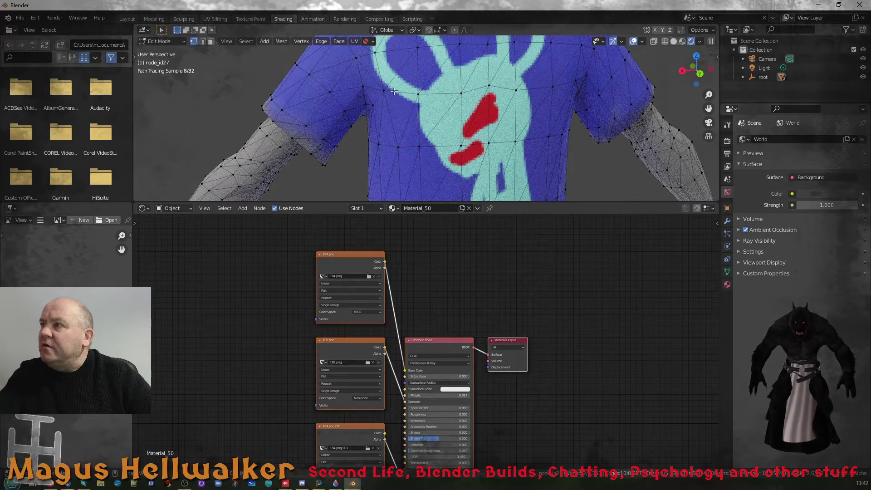
scroll(423, 126, down, 1)
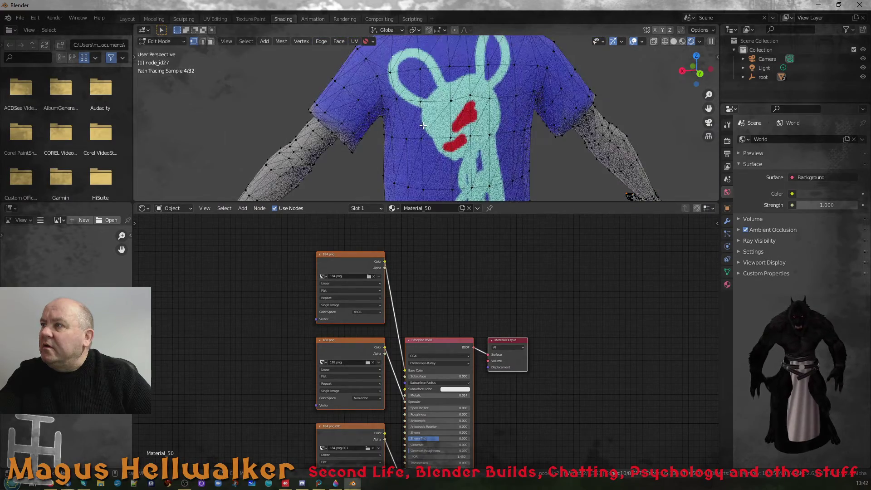
mouse_move(423, 126)
middle_down()
mouse_move(605, 131)
mouse_move(642, 117)
mouse_move(609, 122)
middle_up()
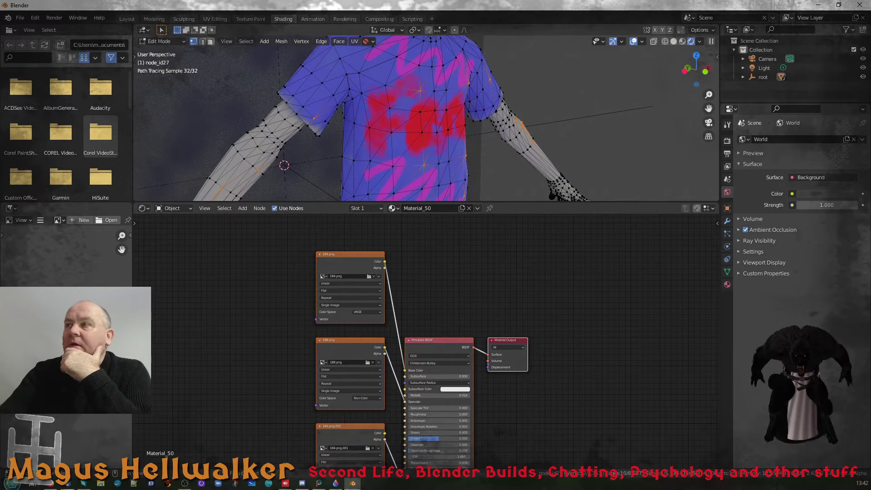
Review the 188.png and Principled BSDF nodes of Material_50, and examine the whole rendered figure against its backdrop
scroll(362, 391, down, 1)
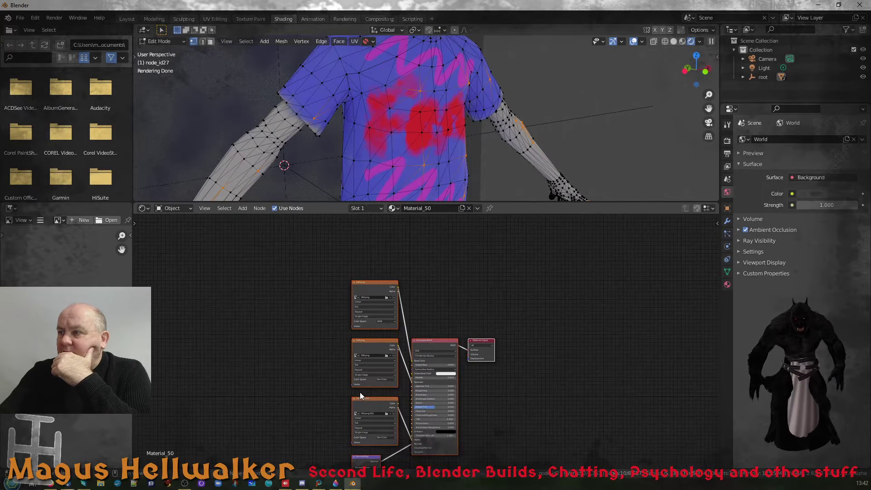
scroll(365, 391, up, 5)
middle_drag(407, 356, 440, 315)
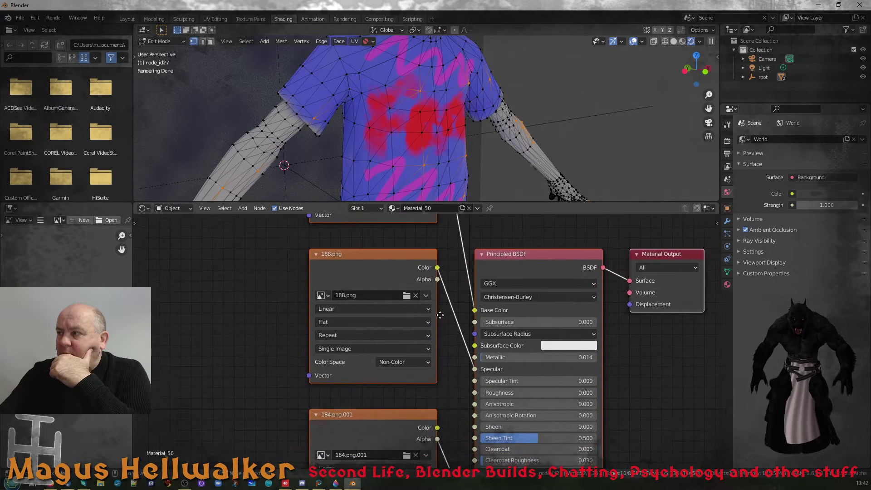
middle_drag(445, 385, 428, 365)
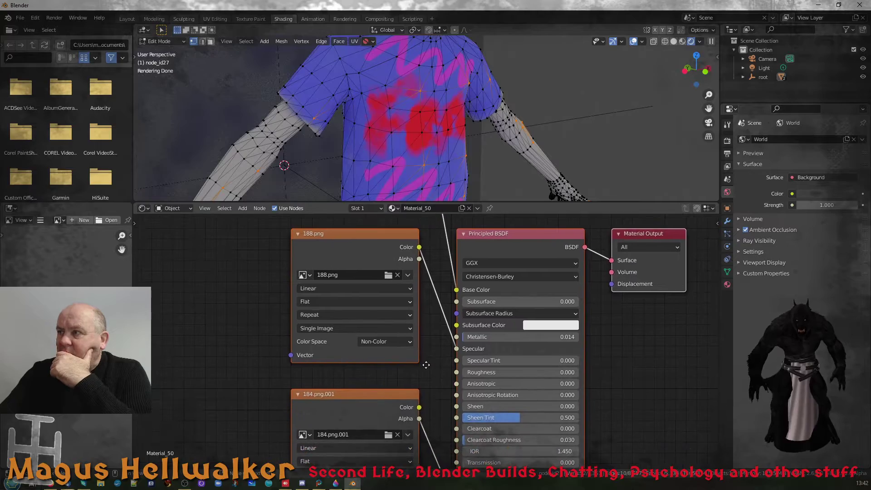
middle_drag(427, 138, 419, 138)
scroll(419, 138, down, 10)
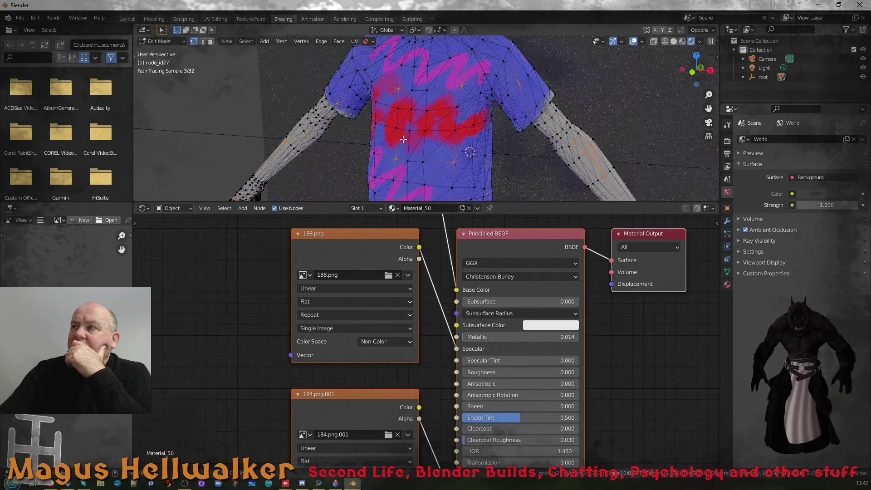
scroll(405, 135, up, 4)
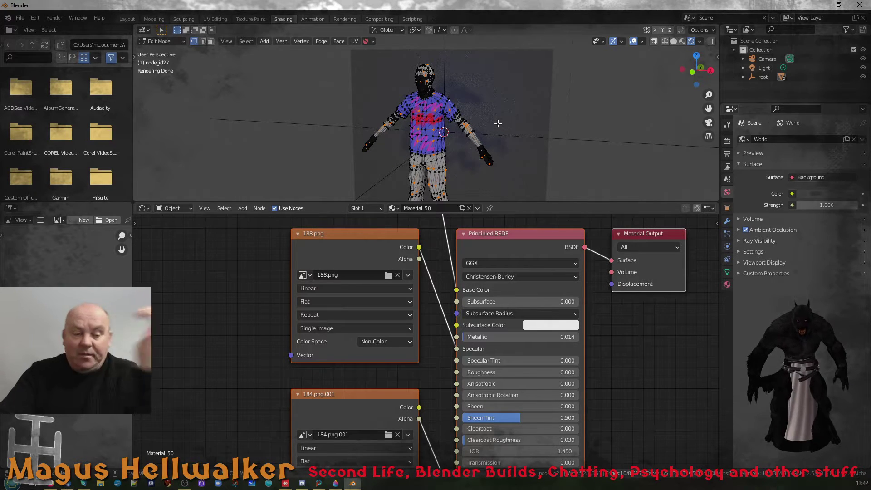
scroll(498, 124, down, 2)
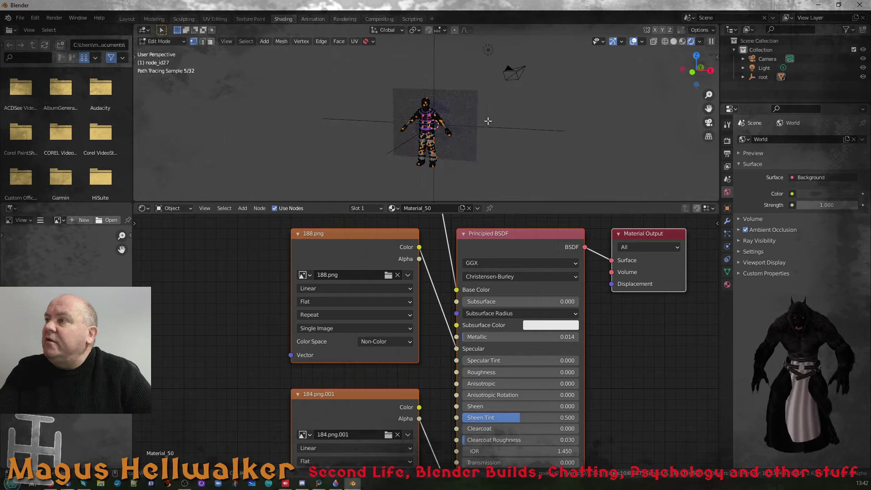
scroll(498, 123, up, 4)
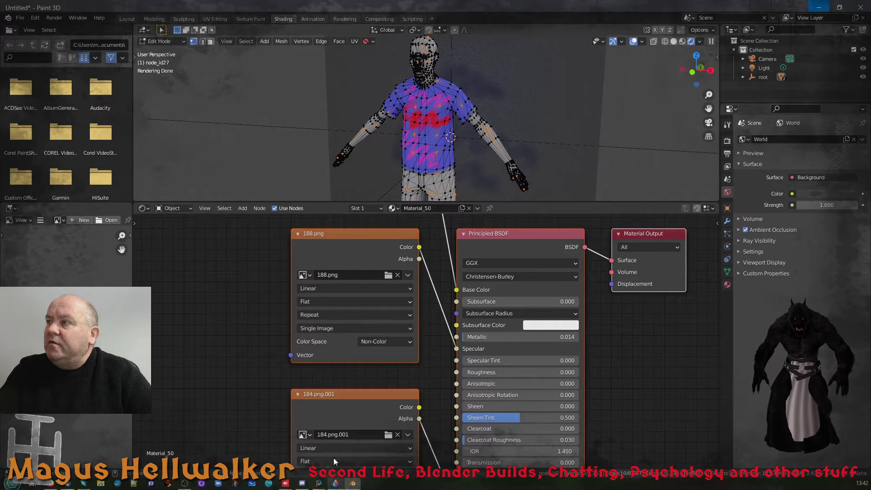
Switch to Paint 3D and back to Blender, and examine the rendered figure's painted front both up close and from afar
click(336, 484)
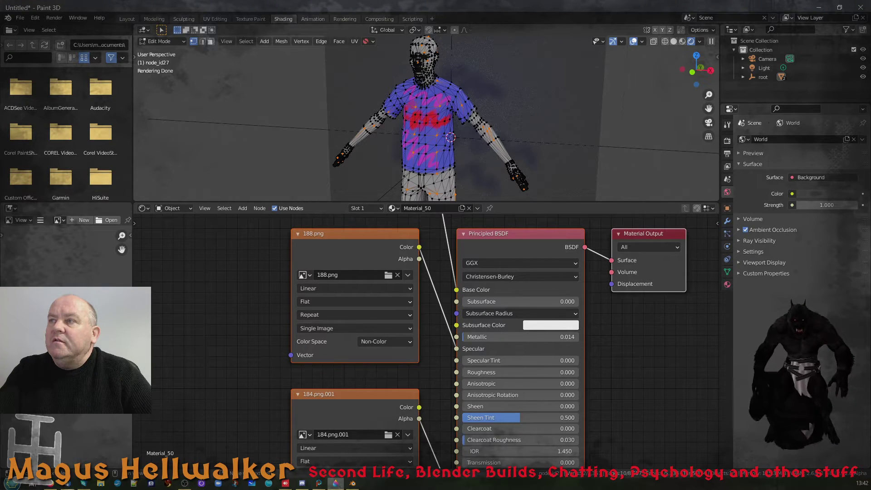
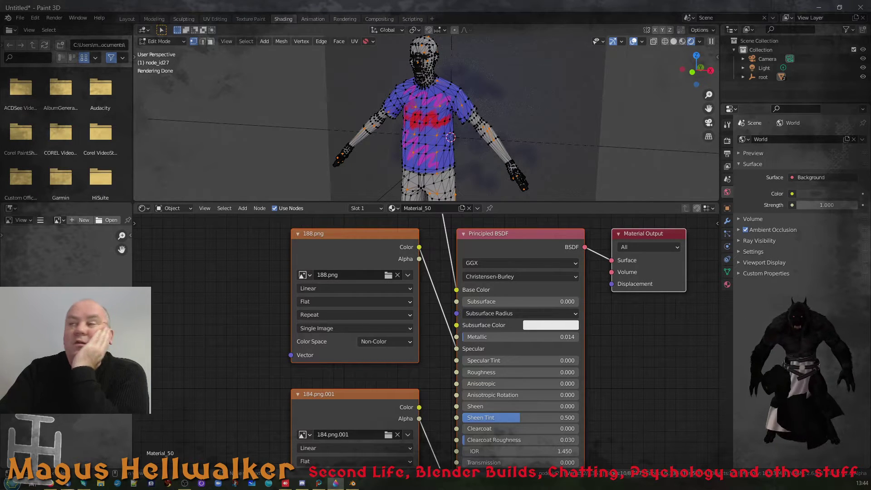
click(353, 483)
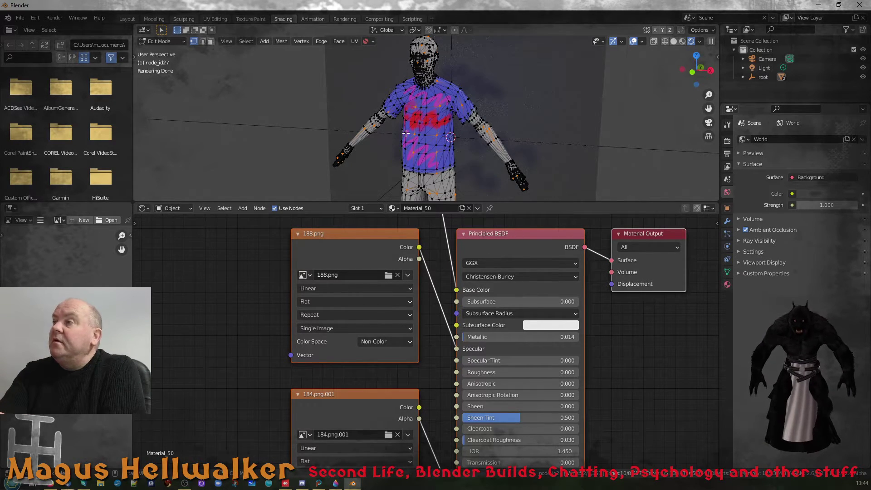
middle_drag(413, 141, 437, 146)
scroll(437, 146, up, 6)
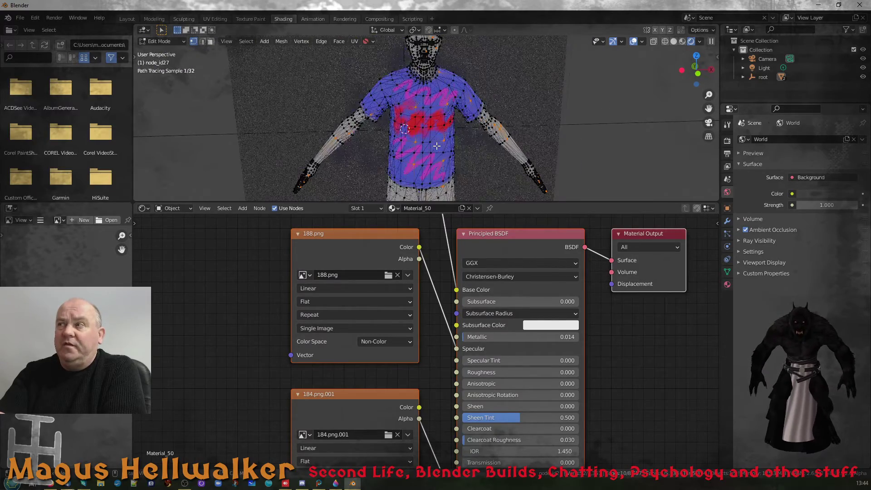
scroll(437, 145, up, 3)
scroll(436, 145, down, 6)
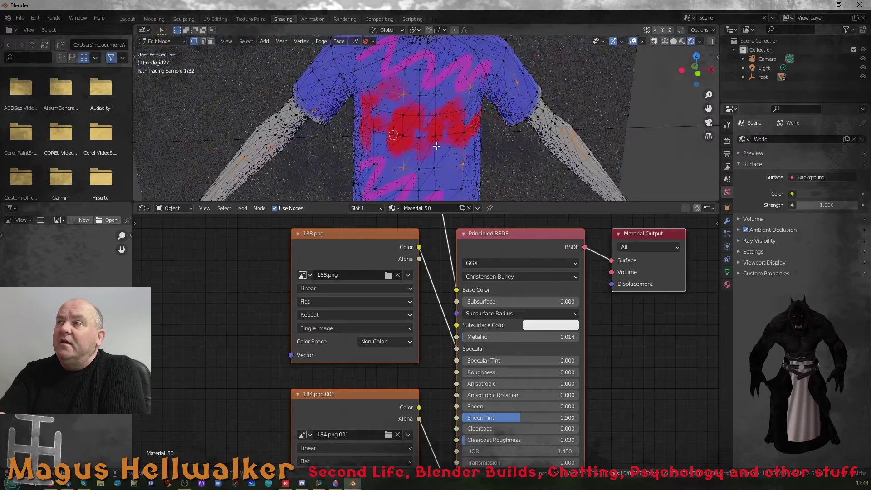
scroll(437, 146, down, 3)
scroll(418, 142, up, 6)
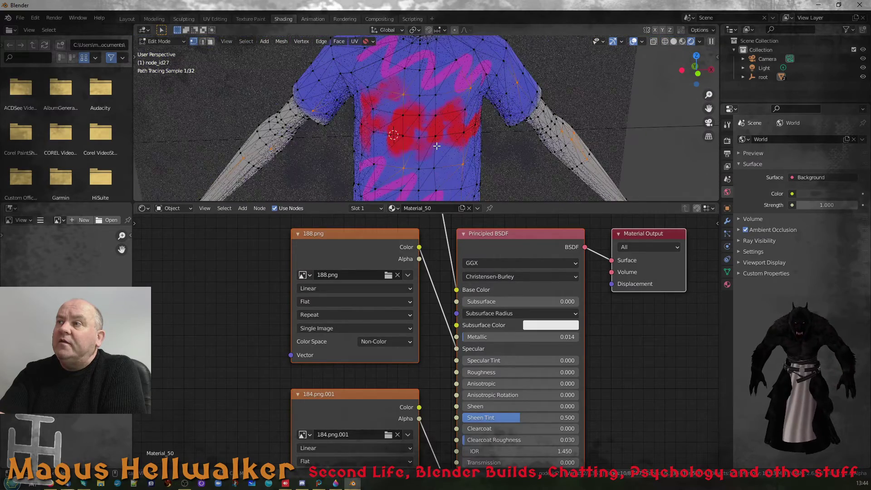
mouse_move(418, 143)
middle_down()
mouse_move(514, 133)
mouse_move(511, 102)
mouse_move(468, 97)
mouse_move(368, 132)
mouse_move(412, 149)
middle_up()
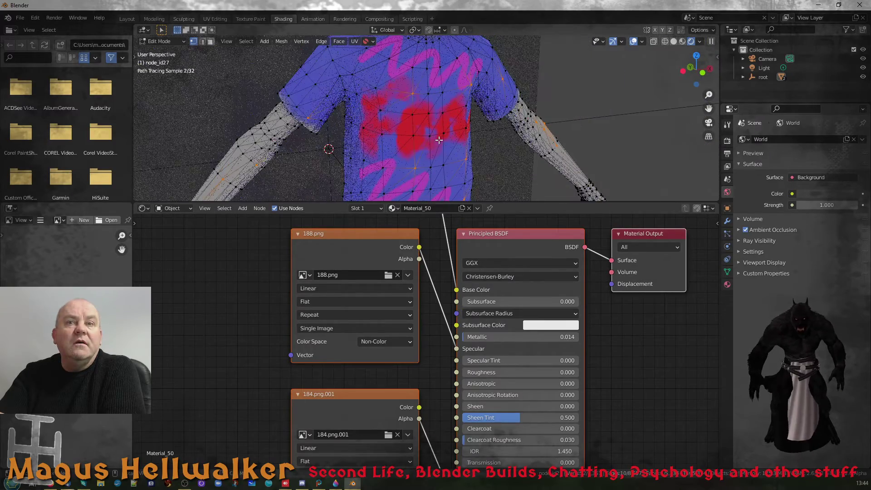
scroll(412, 149, down, 5)
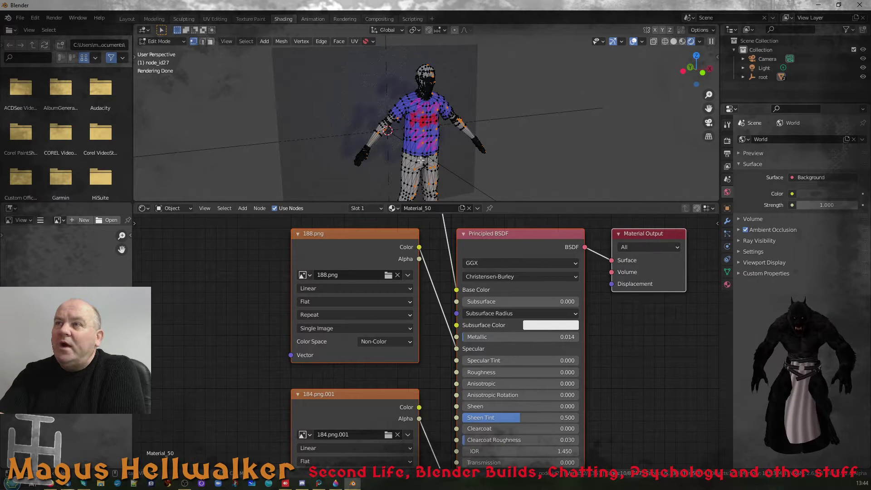
scroll(422, 159, up, 5)
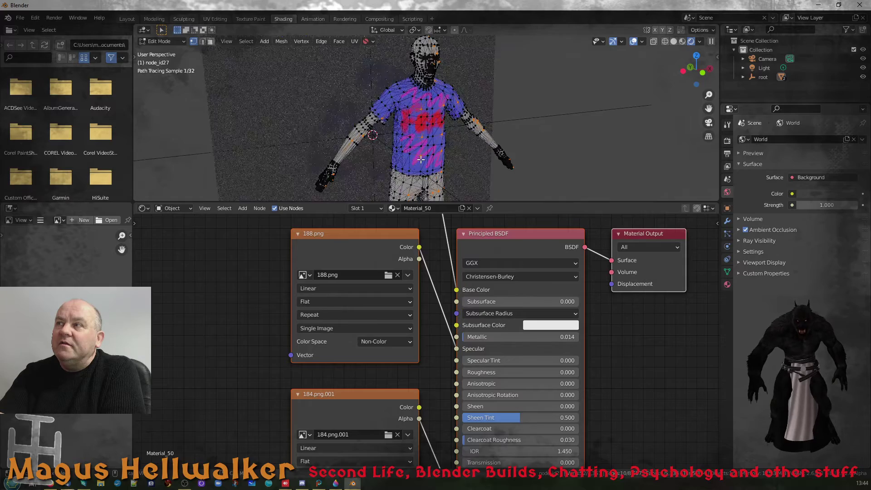
scroll(421, 160, down, 5)
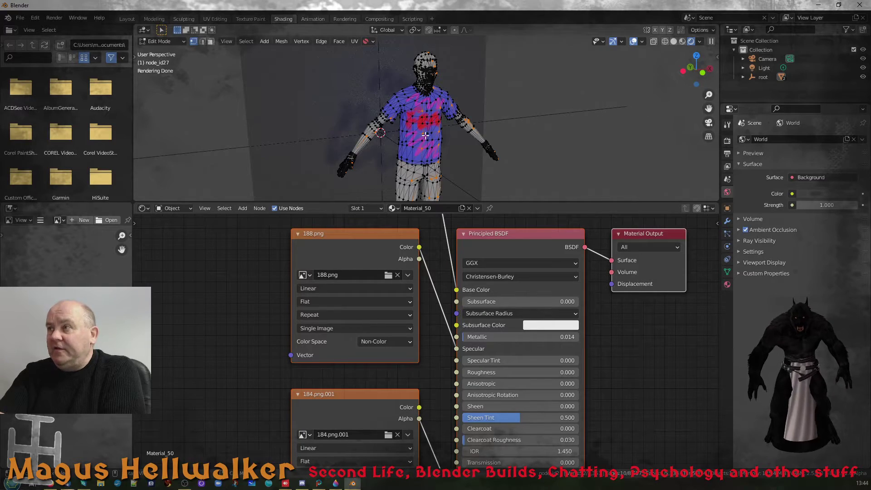
scroll(426, 136, up, 3)
scroll(426, 135, up, 5)
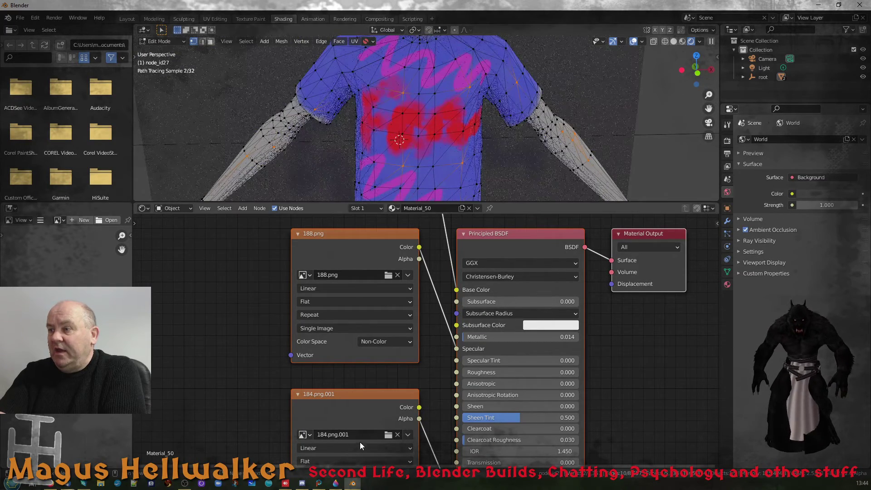
Switch to Paint 3D and select the unpainted human figure
click(335, 484)
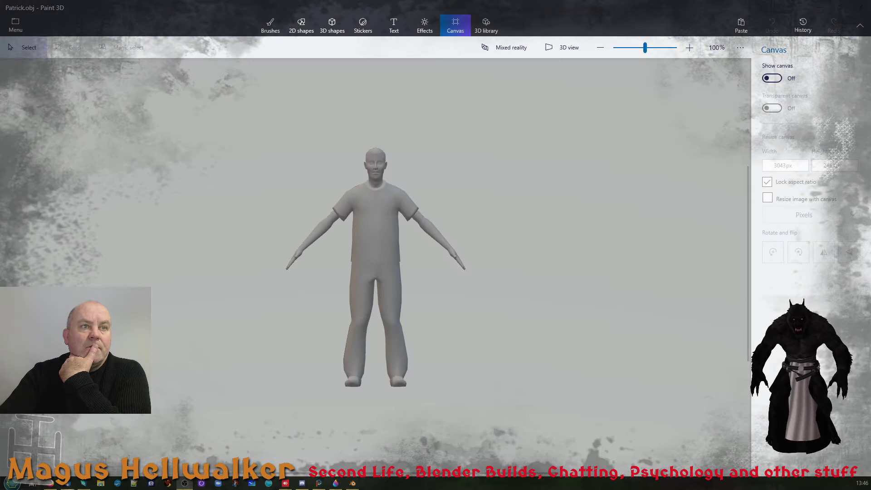
scroll(374, 218, down, 6)
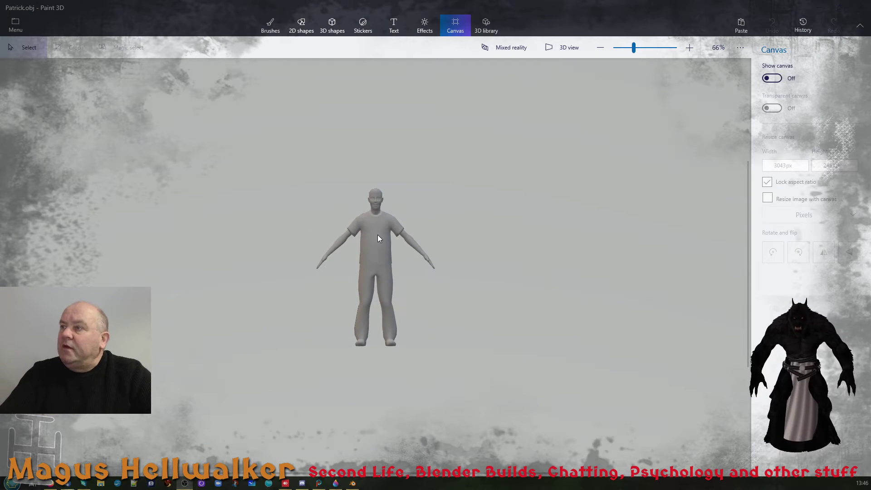
scroll(379, 234, up, 8)
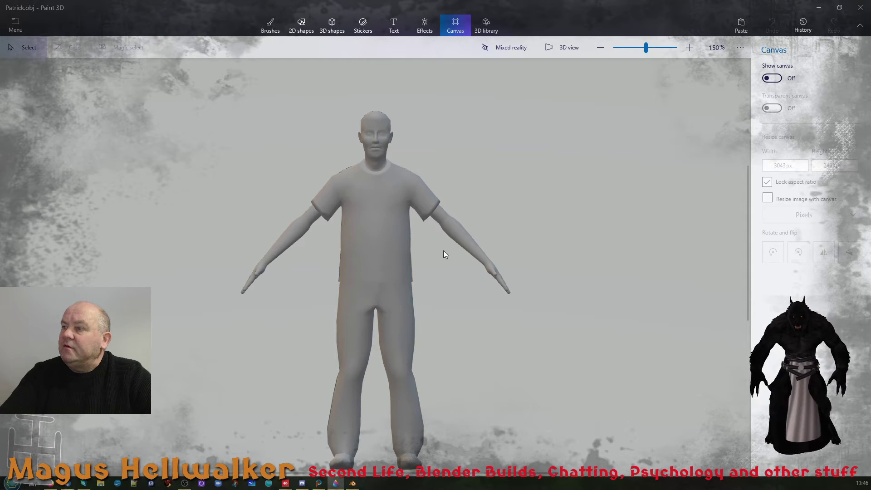
scroll(394, 314, down, 2)
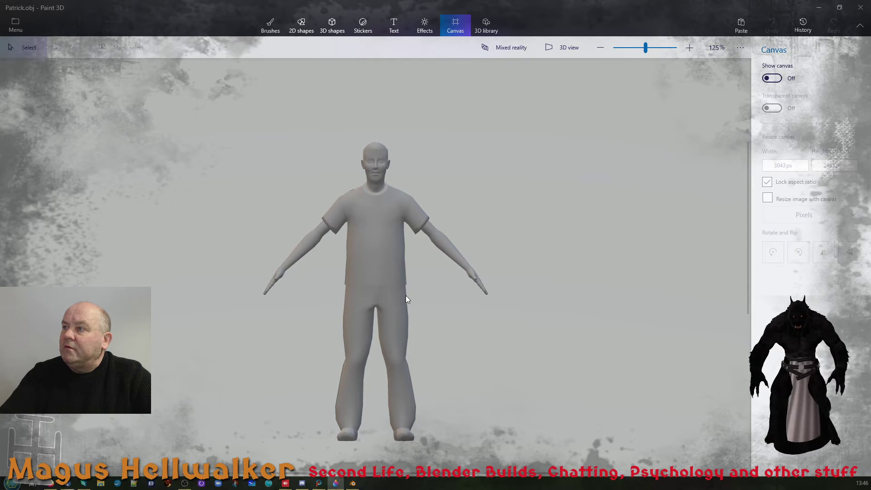
click(393, 293)
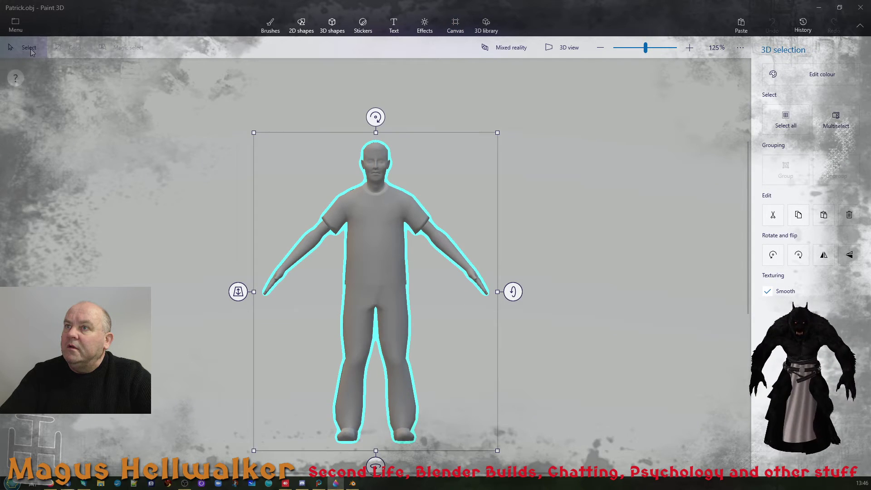
click(392, 246)
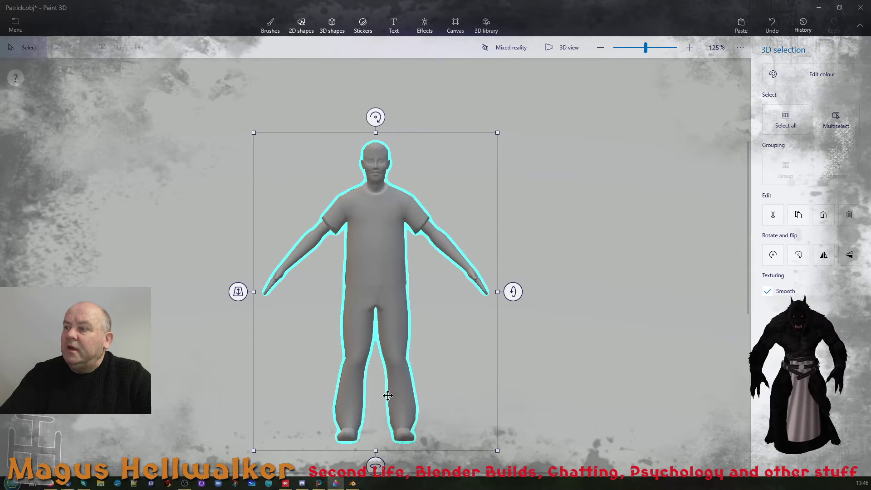
scroll(487, 372, down, 3)
scroll(479, 370, up, 4)
scroll(478, 369, down, 3)
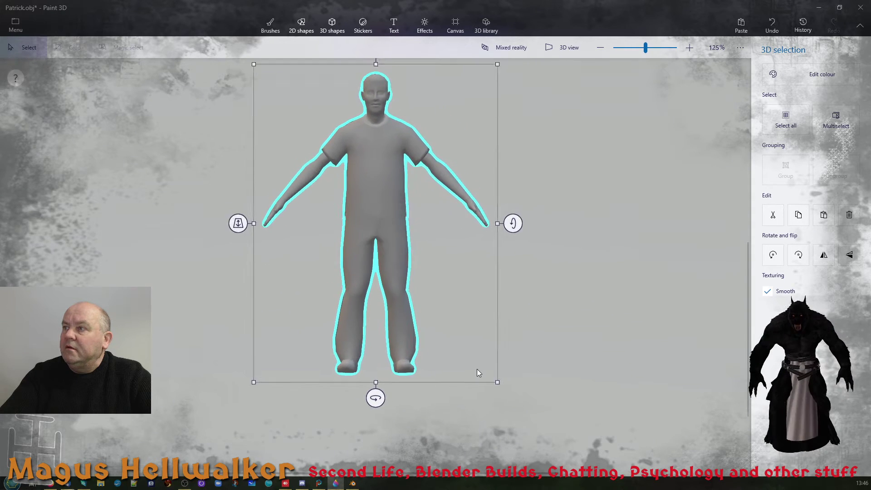
Undo the last change to the selected figure, and try turning it about its vertical axis
drag(404, 241, 402, 249)
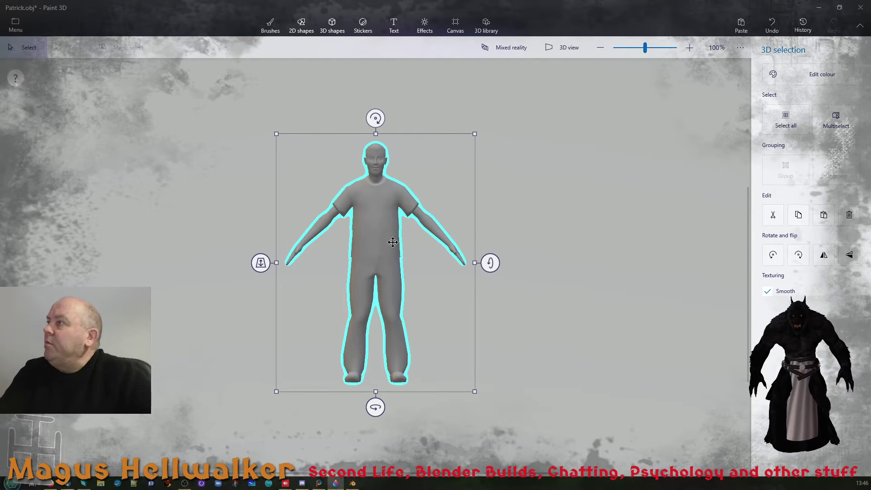
right_click(399, 248)
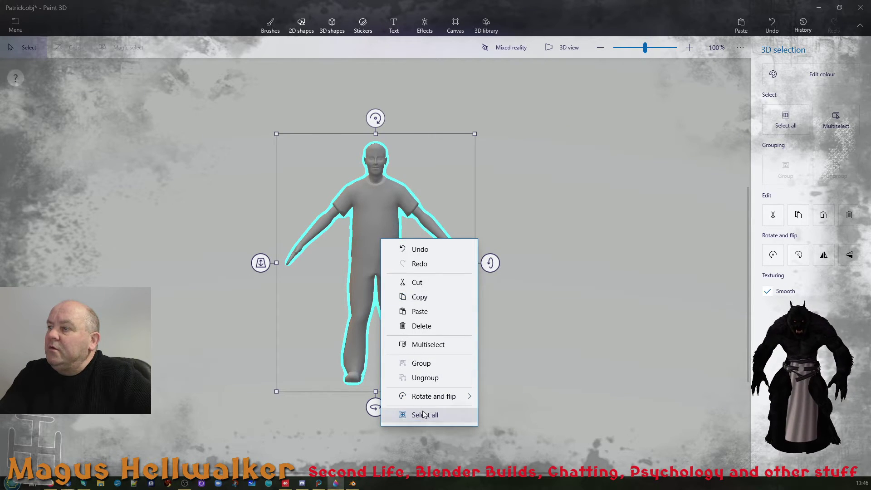
click(418, 250)
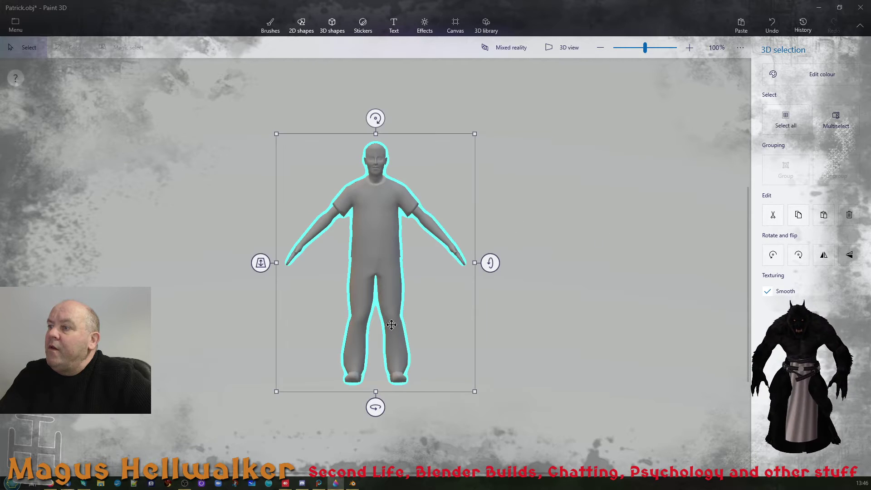
drag(376, 407, 337, 392)
drag(278, 391, 385, 390)
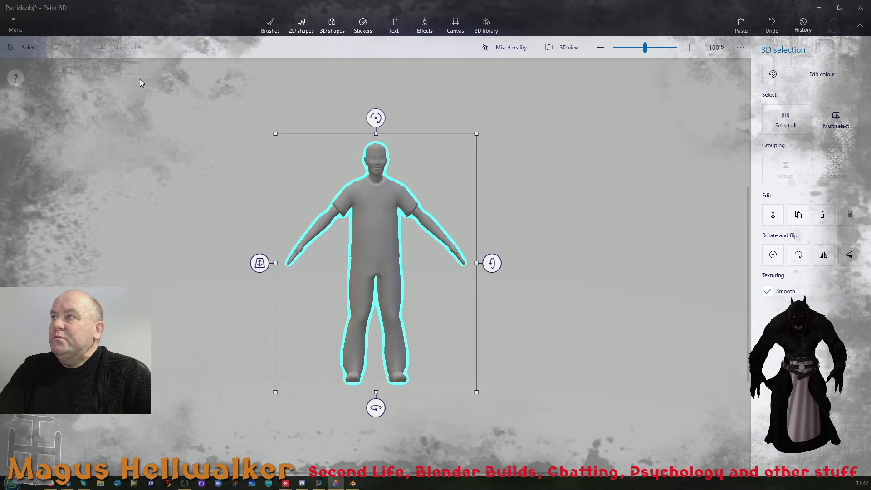
Paint the front and sleeves of the figure's shirt red with the Watercolour brush at 30px thickness and 100% opacity
click(268, 29)
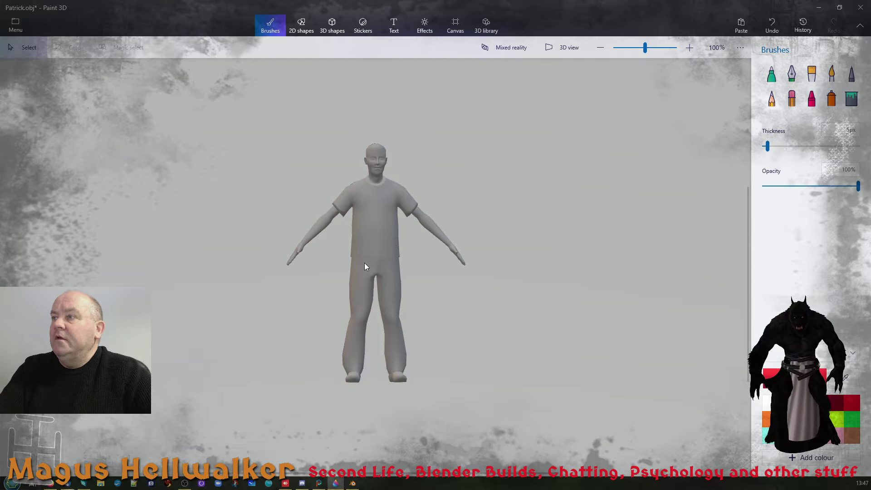
scroll(365, 262, up, 3)
scroll(366, 262, down, 2)
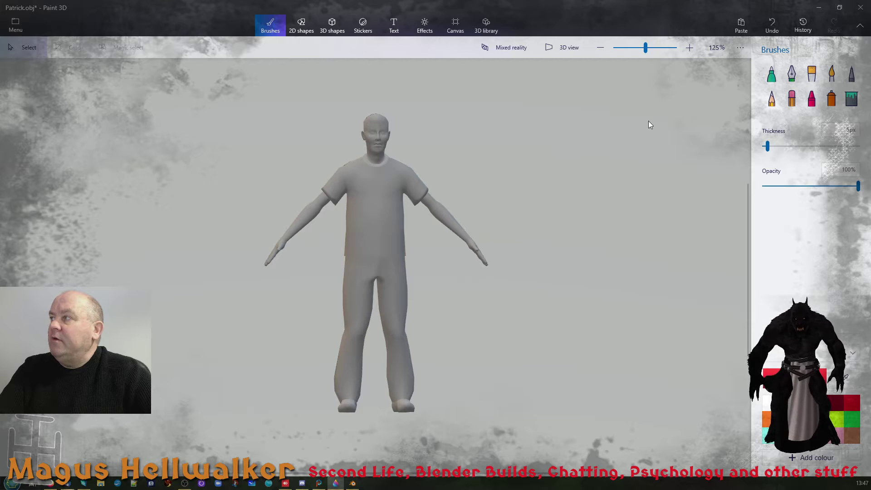
click(832, 73)
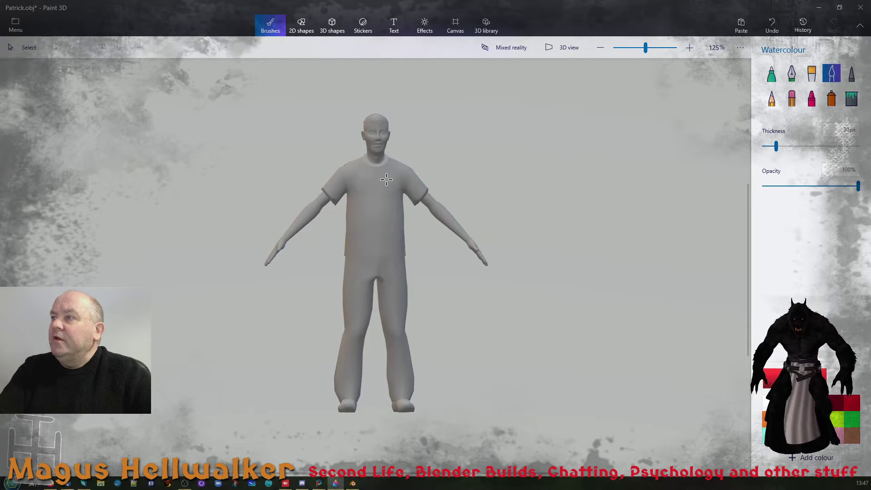
mouse_move(385, 187)
mouse_down()
mouse_move(370, 199)
mouse_move(375, 216)
mouse_move(368, 195)
mouse_move(383, 214)
mouse_up()
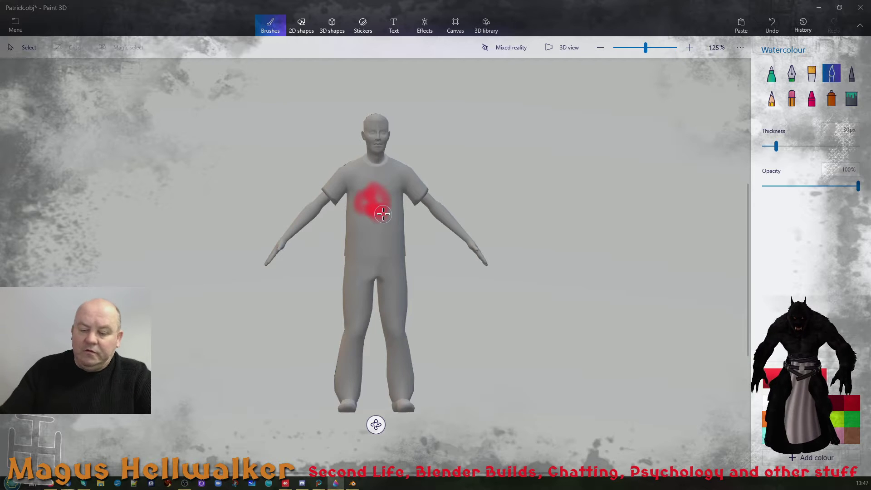
mouse_move(358, 202)
mouse_down()
mouse_move(366, 229)
mouse_move(381, 227)
mouse_move(378, 205)
mouse_move(350, 171)
mouse_move(362, 169)
mouse_move(369, 181)
mouse_move(388, 173)
mouse_move(399, 196)
mouse_move(391, 229)
mouse_move(364, 176)
mouse_move(374, 174)
mouse_move(358, 166)
mouse_move(340, 181)
mouse_move(354, 196)
mouse_move(356, 232)
mouse_move(372, 227)
mouse_move(394, 245)
mouse_move(401, 176)
mouse_move(393, 170)
mouse_move(418, 187)
mouse_move(398, 167)
mouse_move(406, 169)
mouse_move(413, 187)
mouse_move(366, 226)
mouse_move(364, 242)
mouse_move(393, 240)
mouse_up()
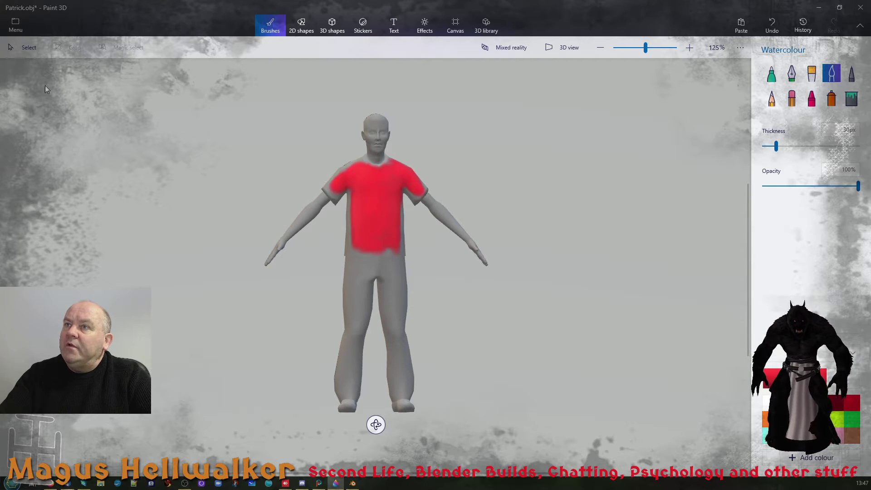
Save the painted figure as an FBX 3D model named patrick test2.fbx in the 3D Male Female Models folder
click(15, 25)
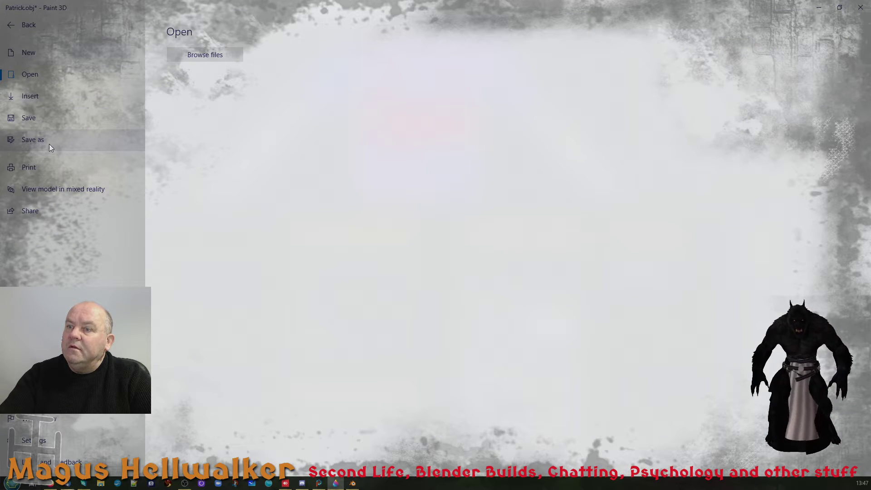
click(49, 144)
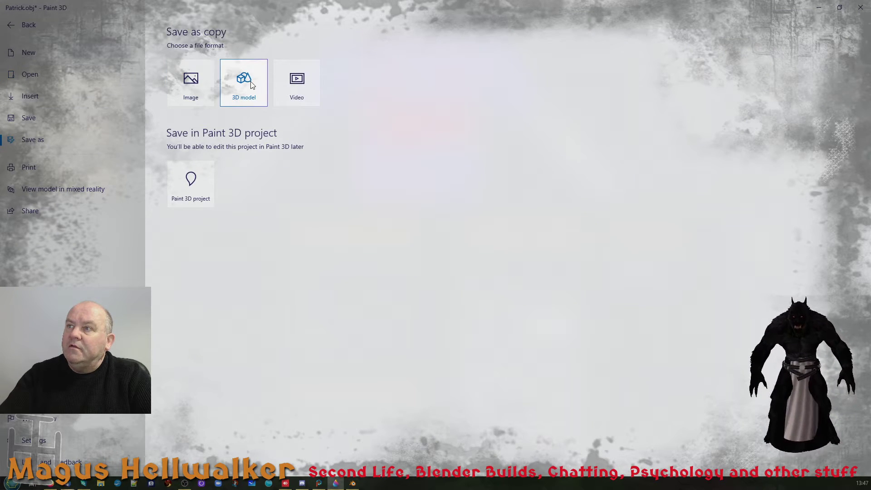
click(252, 86)
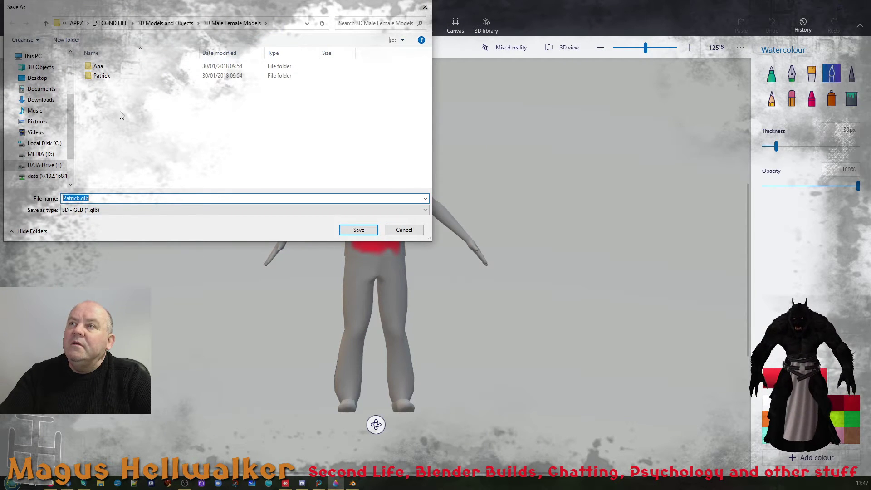
click(117, 211)
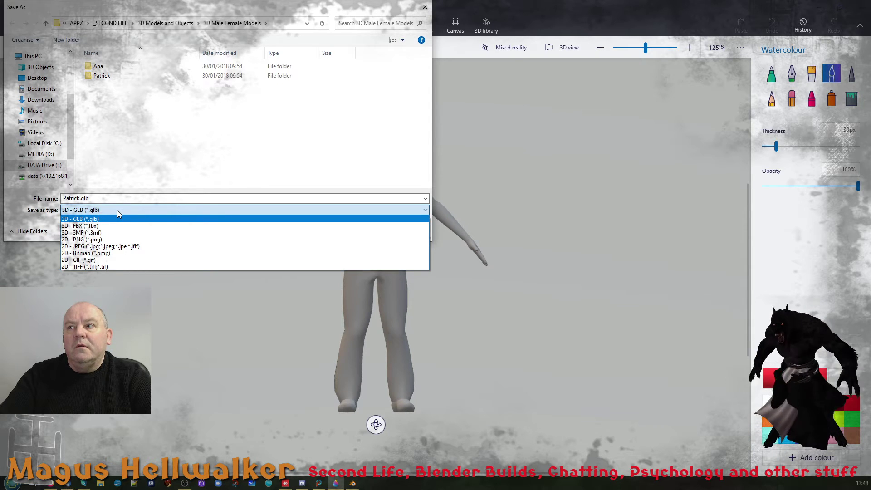
click(119, 226)
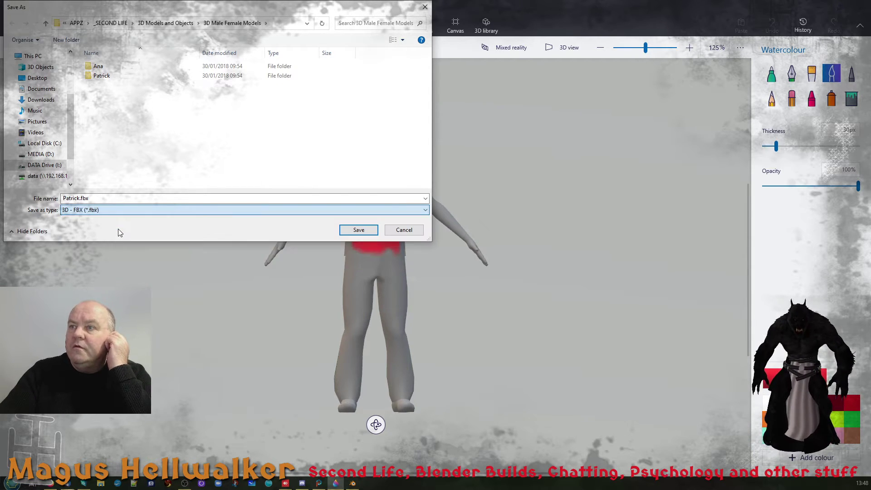
click(116, 86)
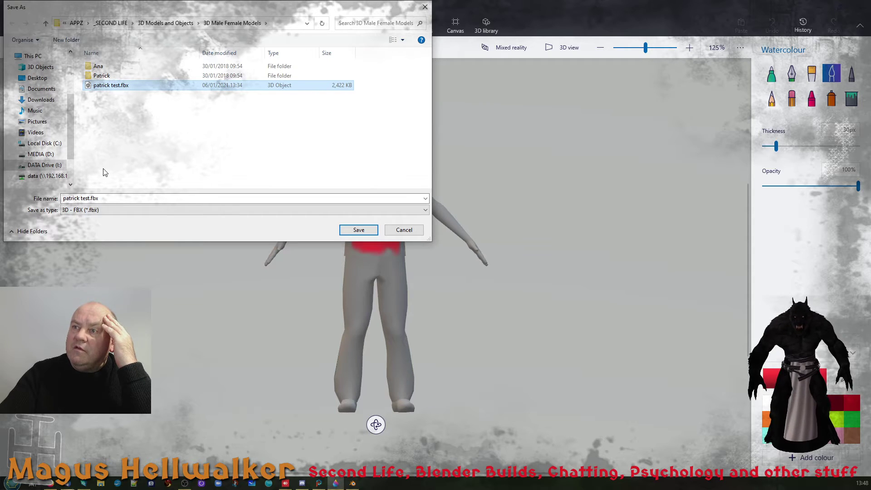
click(100, 198)
click(92, 198)
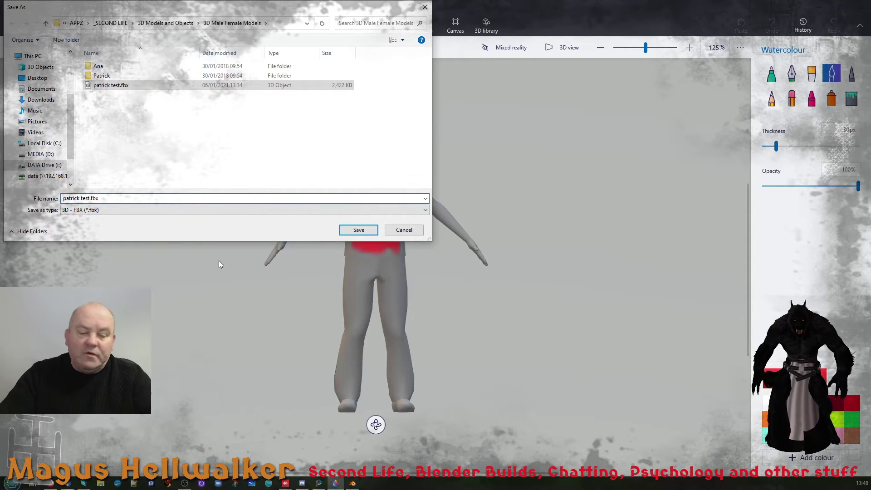
text(2)
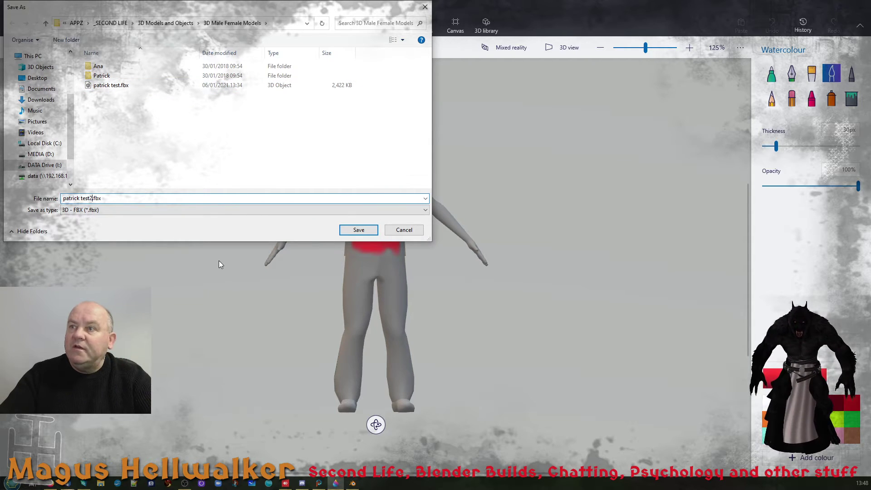
click(359, 230)
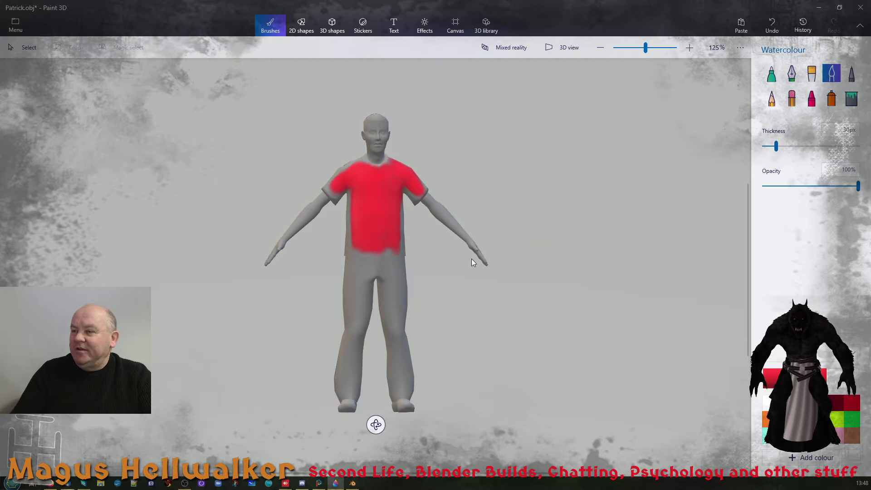
Switch to Blender, open the Layout workspace and deselect all vertices of the figure's mesh
click(353, 483)
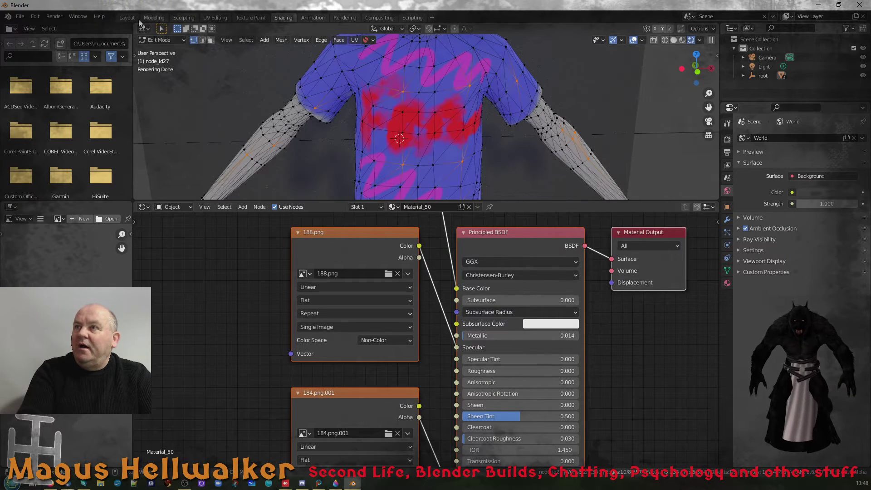
click(128, 18)
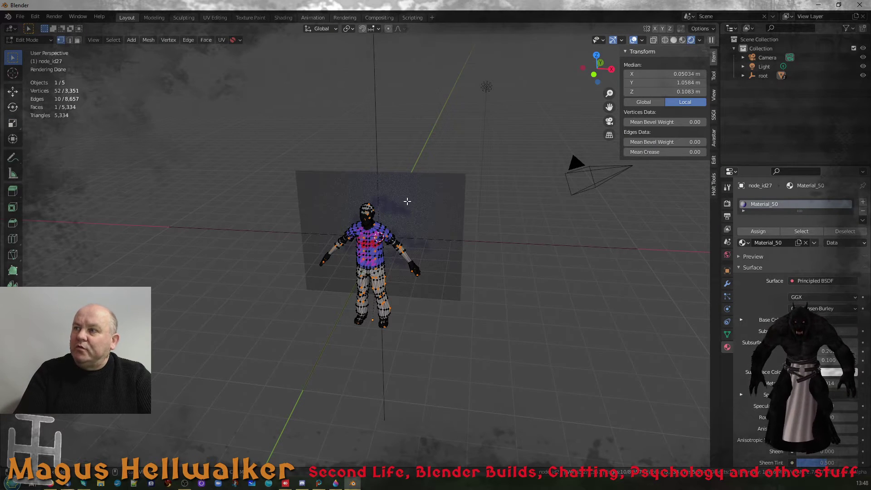
click(376, 102)
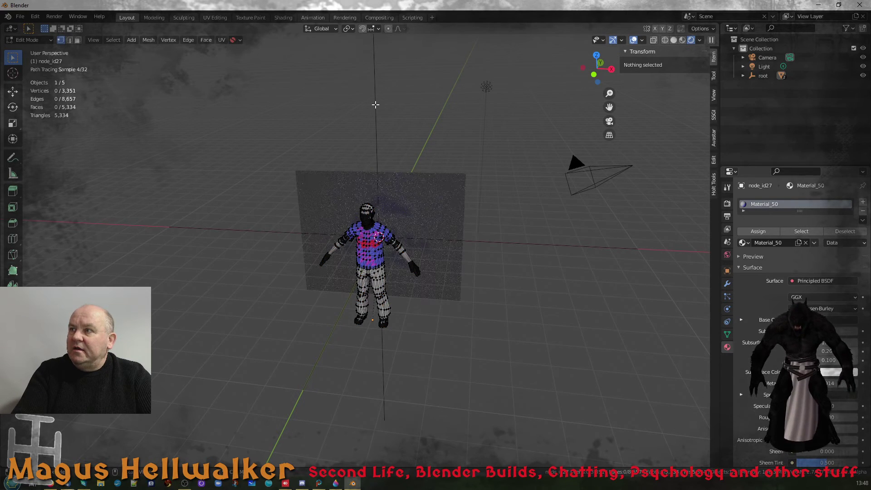
Delete the backdrop plane root.001 and the root empty from the scene collection
click(758, 76)
click(744, 75)
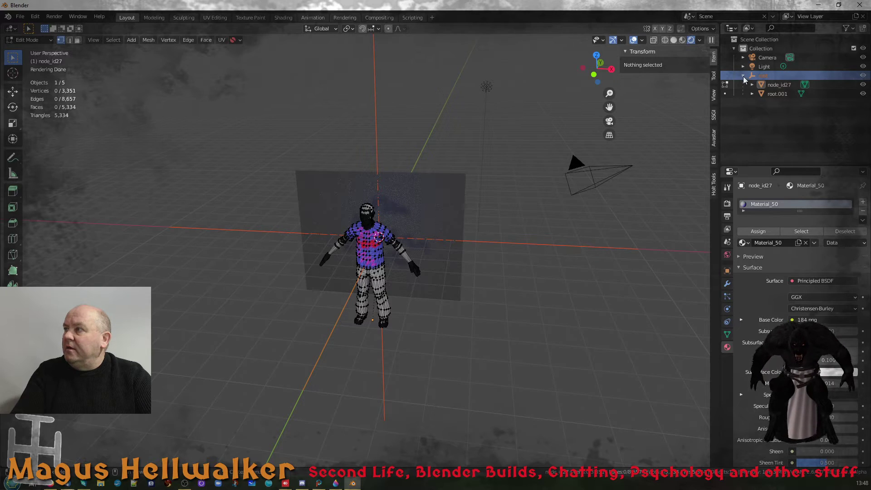
click(767, 85)
click(766, 76)
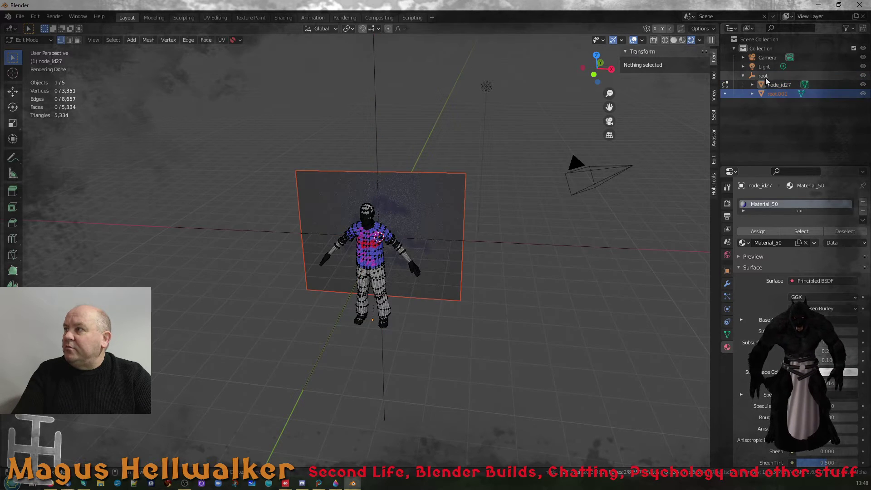
click(764, 85)
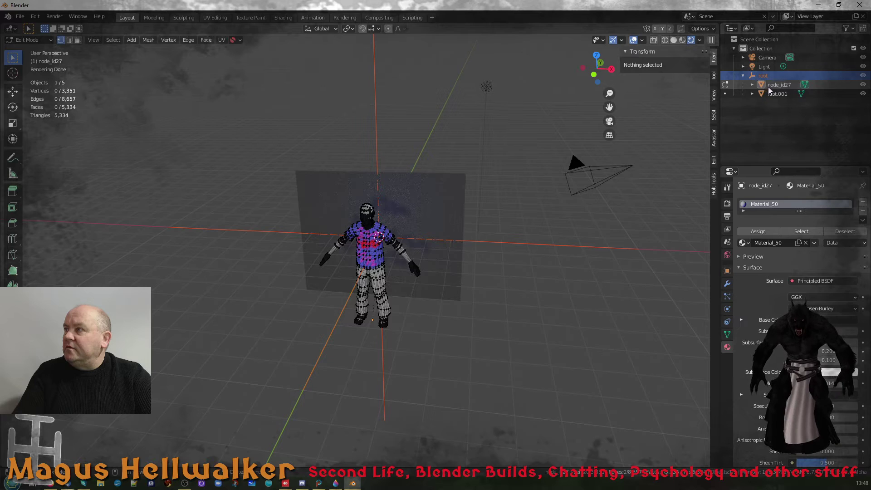
click(768, 91)
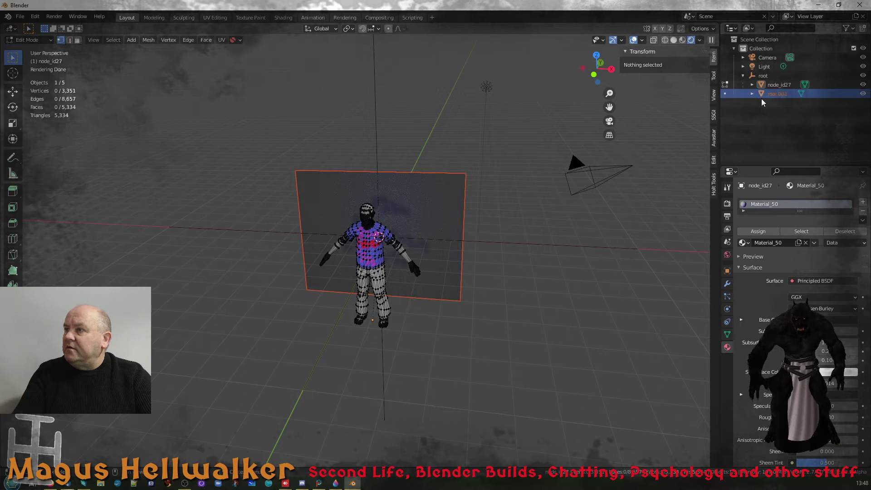
key(Delete)
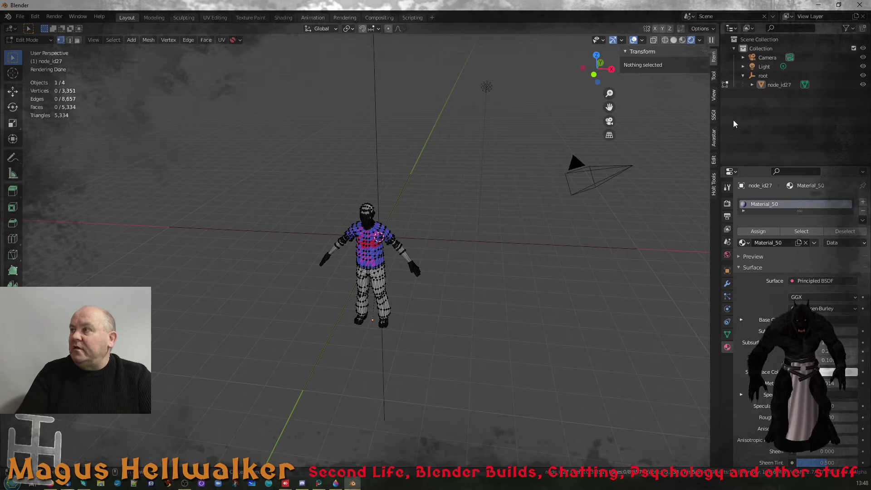
click(763, 74)
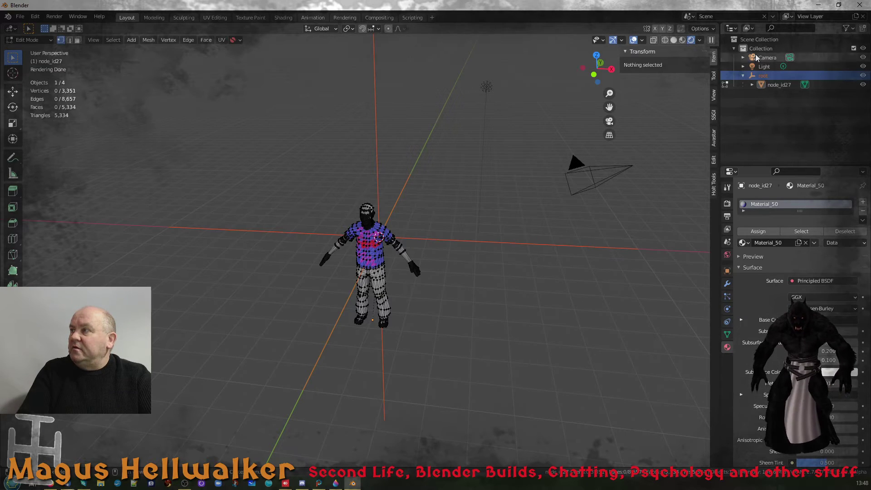
key(Delete)
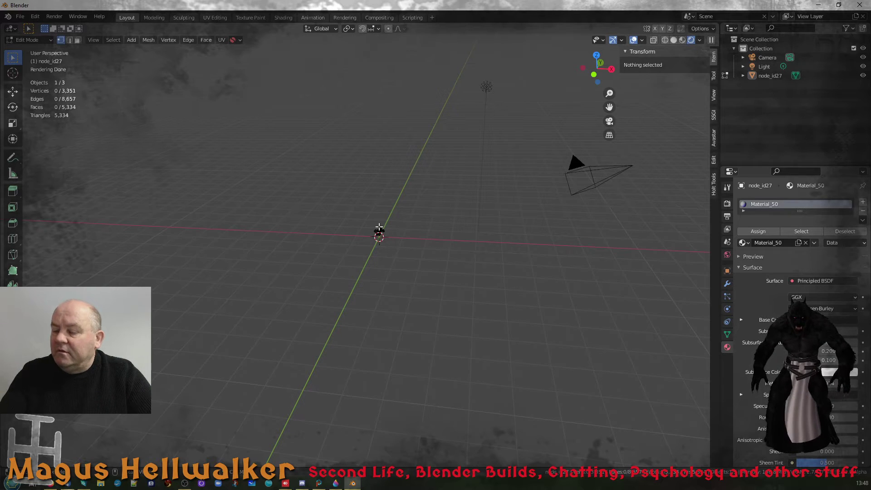
Delete the old figure node_id27, removing its selected faces first and the remaining object in Object Mode
scroll(381, 236, up, 10)
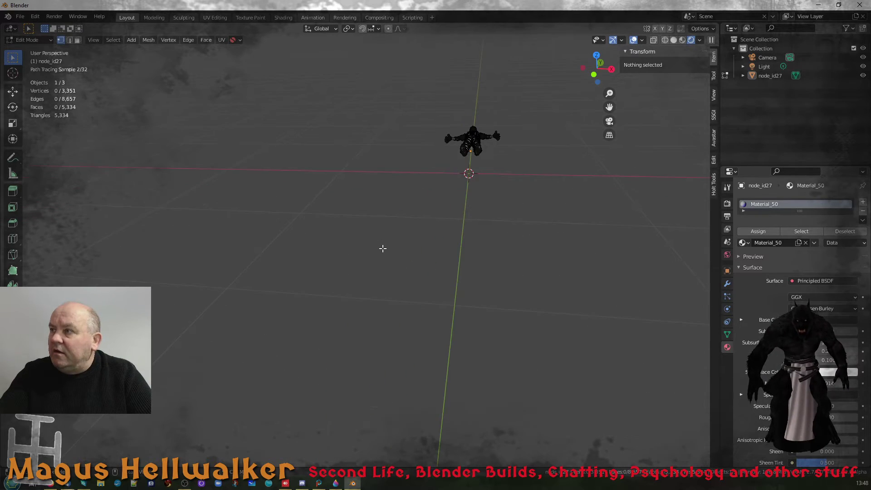
drag(436, 105, 529, 180)
key(x)
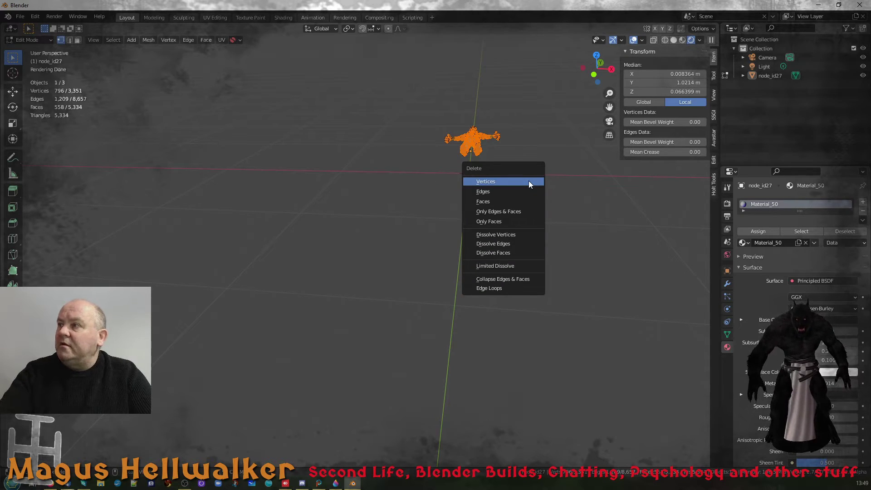
click(527, 202)
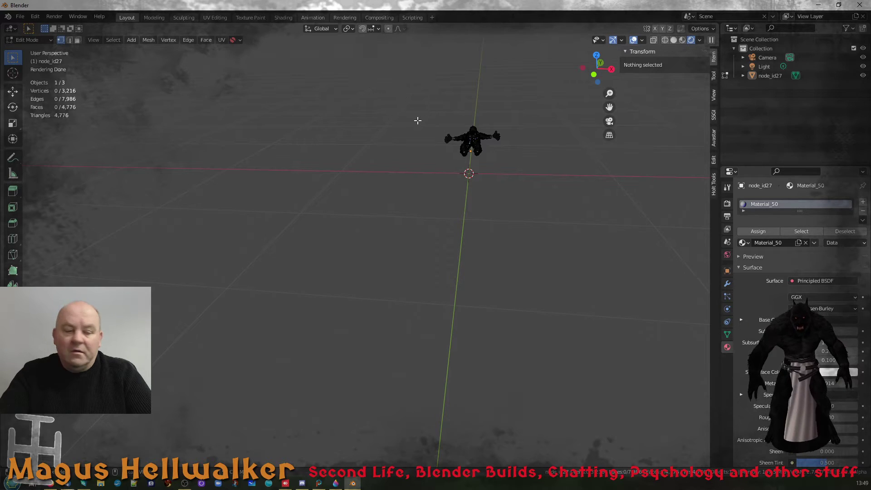
key(Tab)
drag(433, 115, 511, 178)
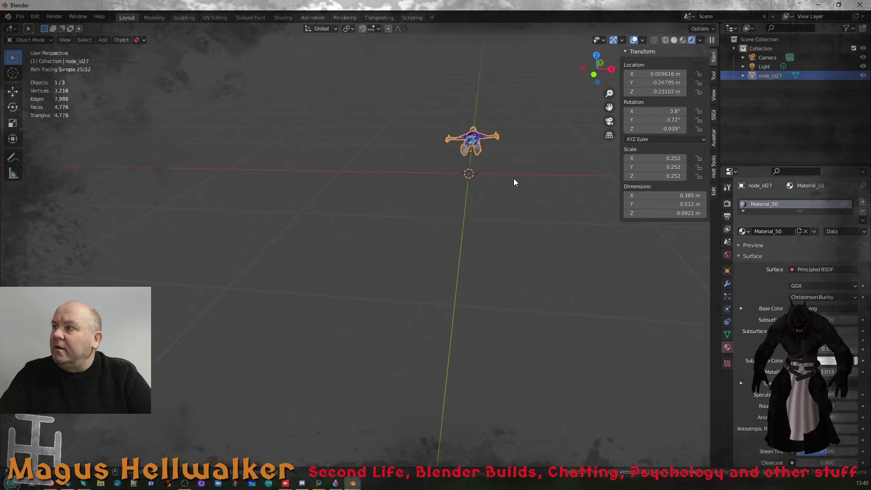
key(Delete)
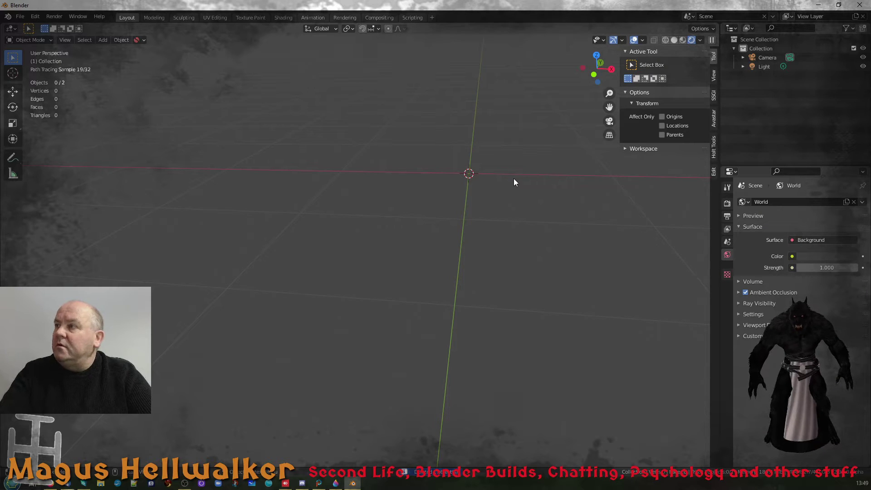
key(Home)
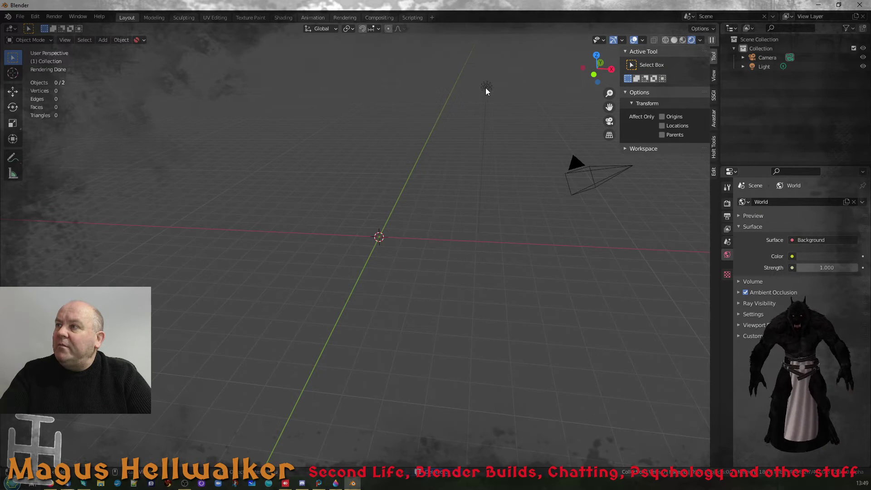
Import the painted figure's FBX file into the emptied scene
click(20, 16)
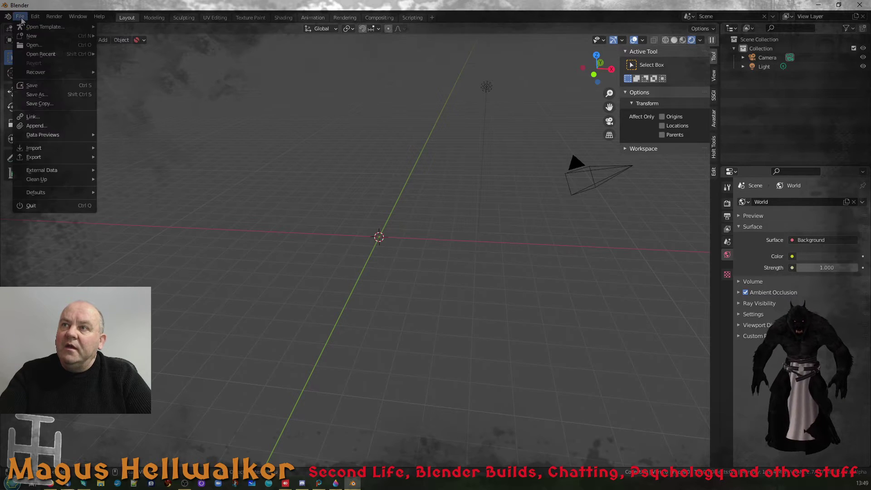
mouse_move(65, 148)
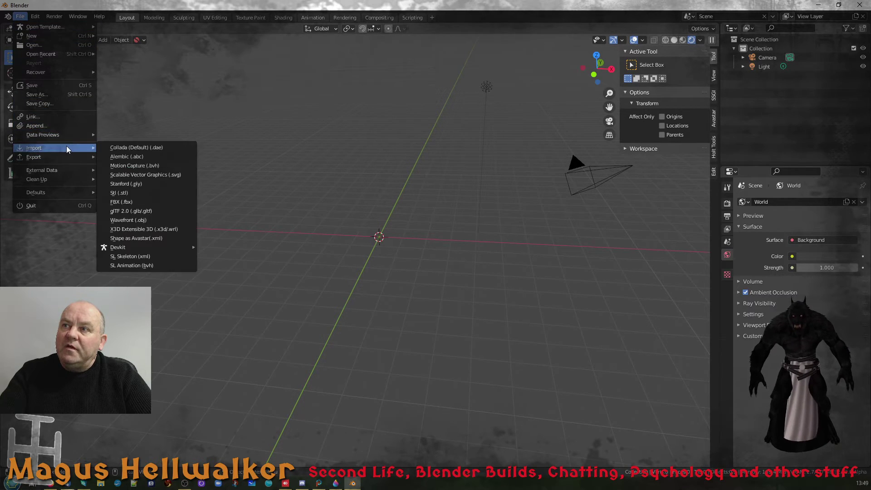
click(159, 202)
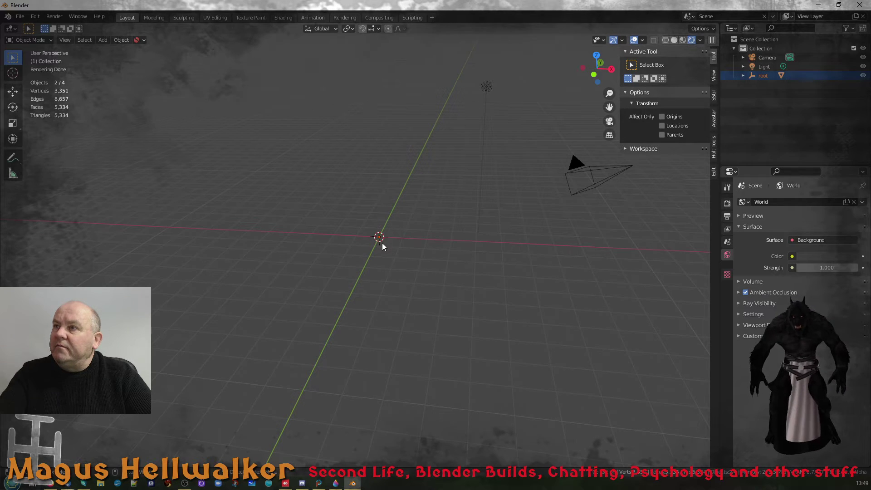
Locate the imported figure near the origin, frame it in the viewport and select its mesh
scroll(389, 244, up, 5)
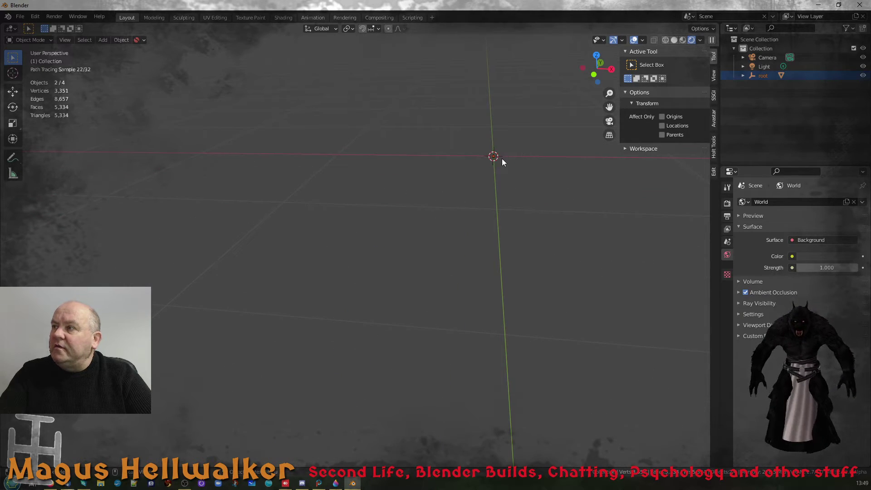
mouse_move(495, 164)
shift+middle_down()
mouse_move(292, 263)
mouse_move(358, 256)
shift+middle_up()
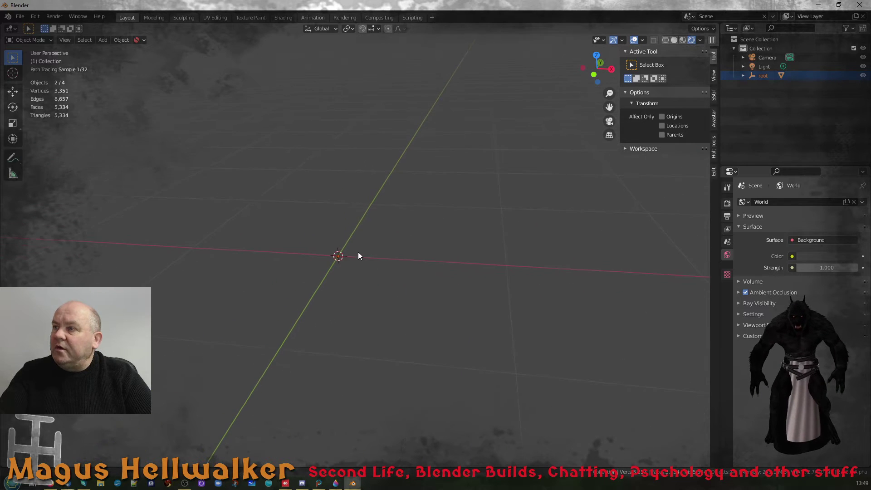
scroll(348, 258, up, 5)
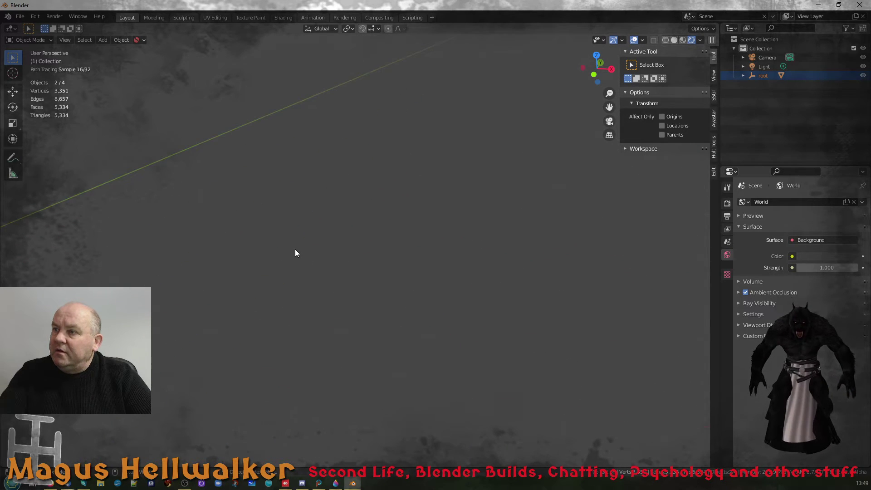
mouse_move(295, 250)
middle_down()
mouse_move(273, 251)
mouse_move(288, 245)
middle_up()
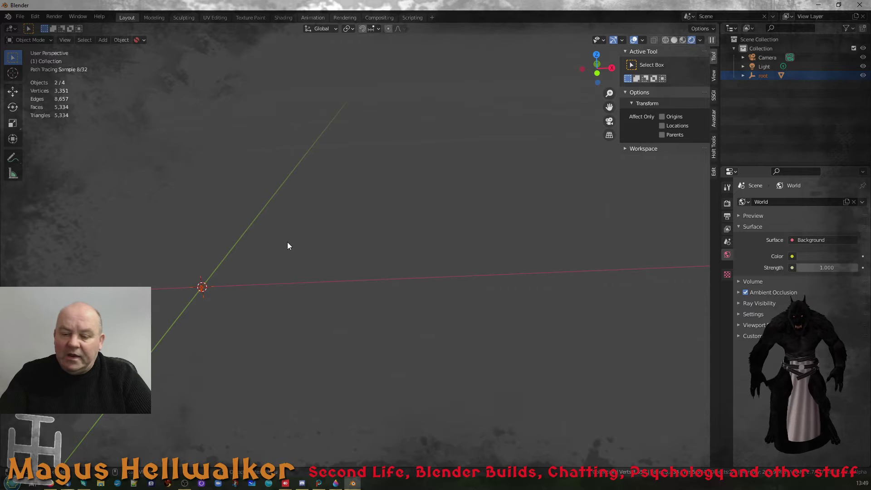
key(KP_Decimal)
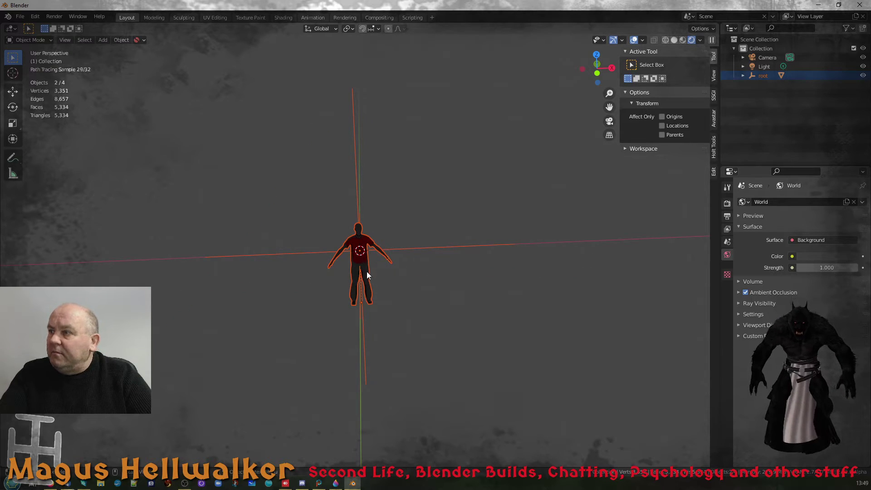
scroll(367, 273, up, 6)
scroll(366, 275, down, 4)
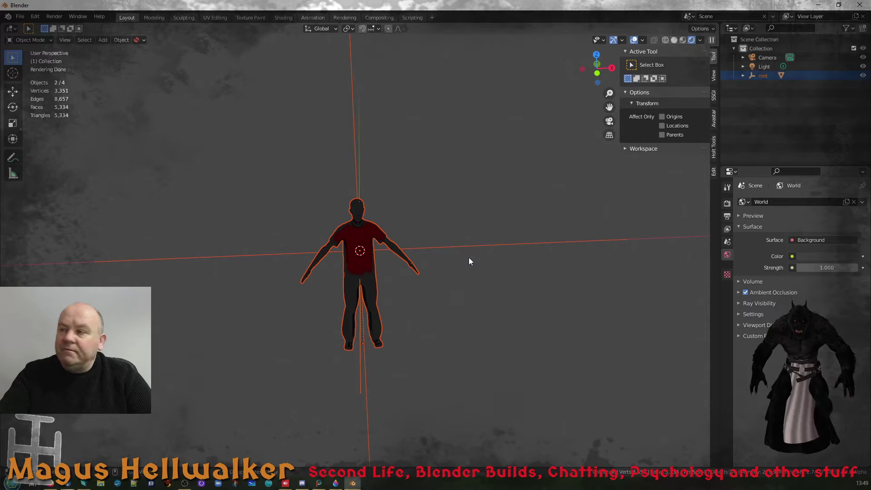
click(362, 270)
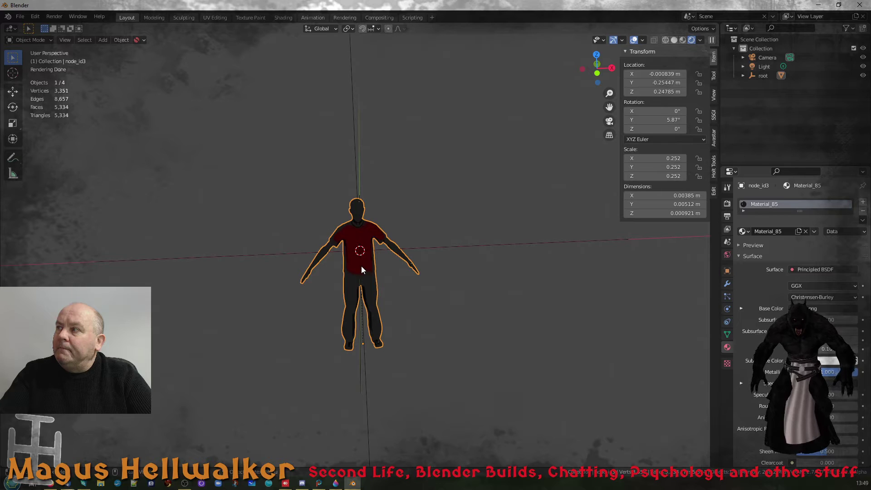
Examine the imported figure's red shirt, its size in the scene and its root empty from the front and at an angle
scroll(362, 268, down, 7)
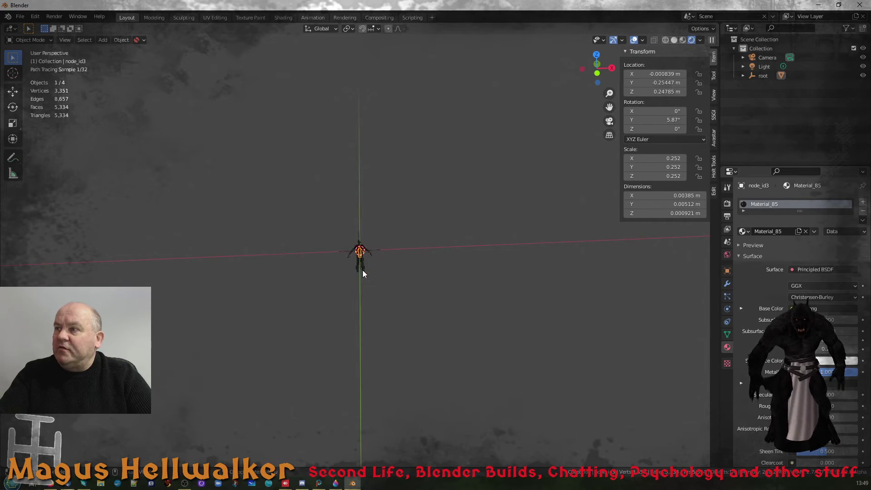
scroll(363, 271, up, 3)
scroll(361, 272, up, 5)
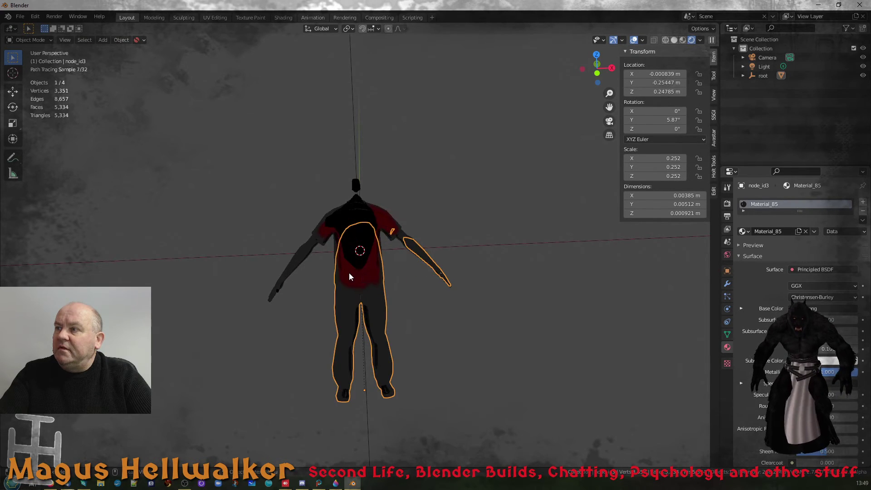
scroll(349, 271, up, 2)
scroll(349, 271, down, 3)
scroll(349, 271, up, 1)
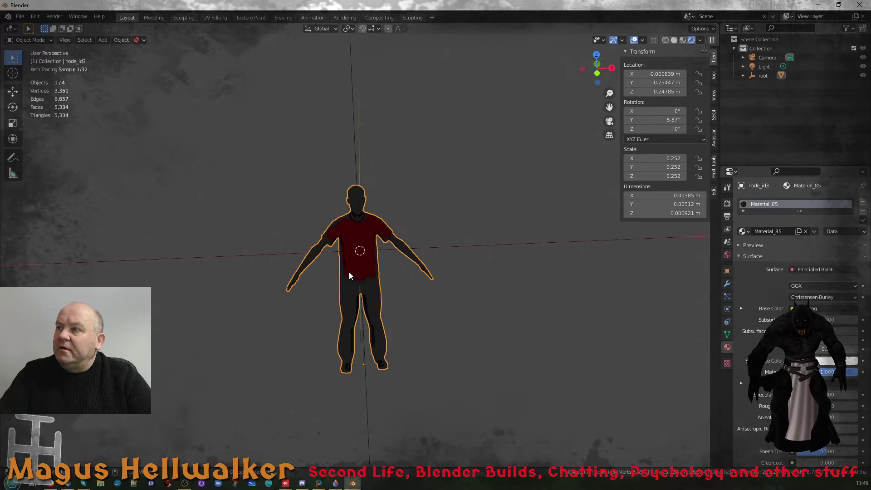
middle_drag(349, 272, 370, 224)
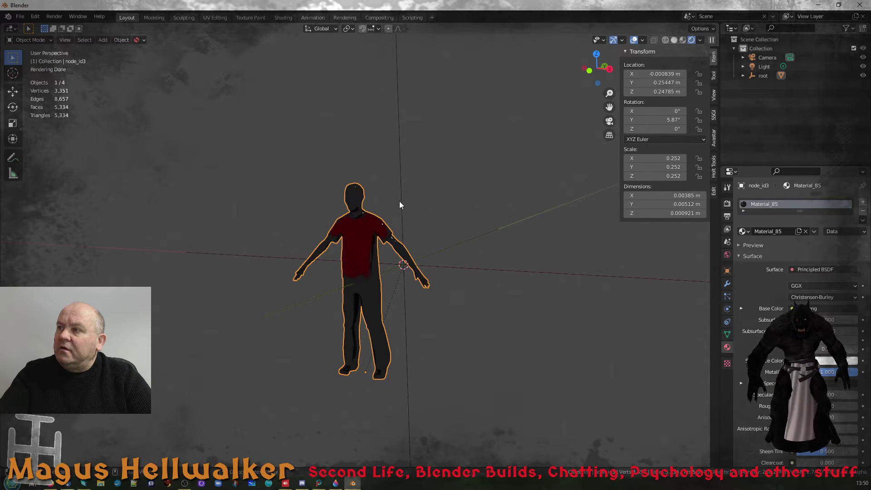
click(402, 220)
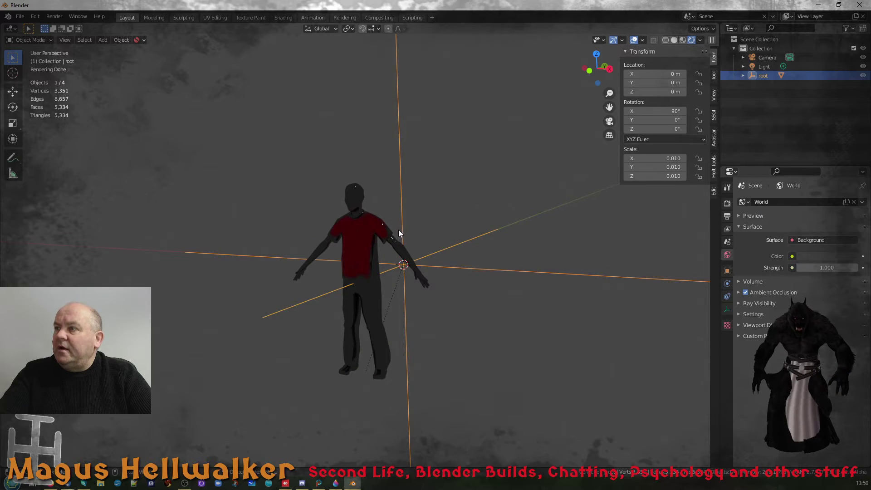
scroll(398, 233, down, 8)
scroll(397, 235, up, 6)
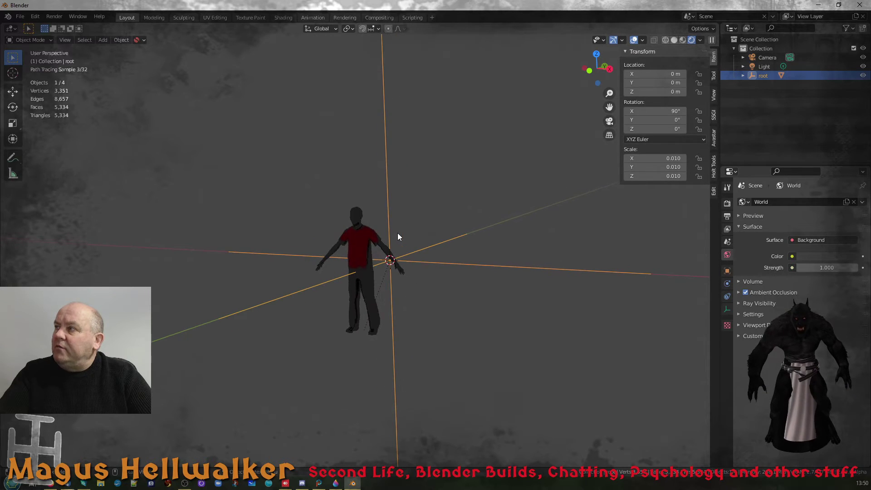
scroll(380, 254, down, 6)
scroll(376, 261, up, 7)
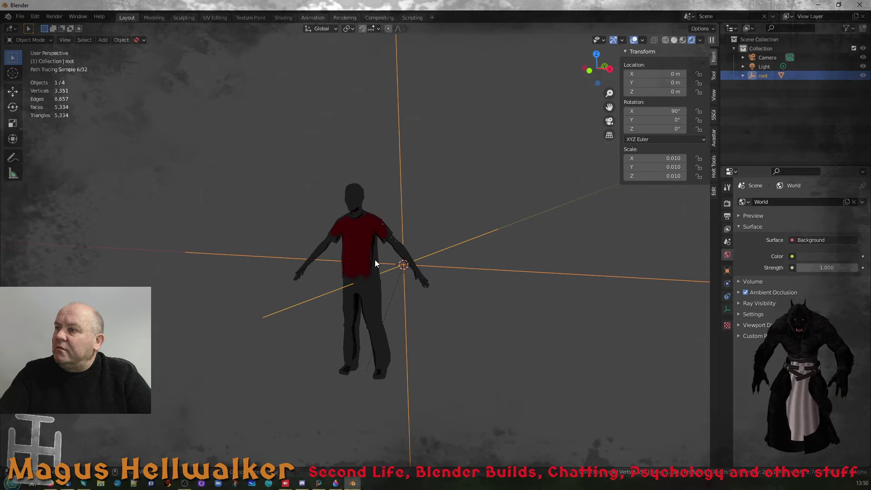
Select the imported figure's mesh and scale it up uniformly by a factor of 500
click(371, 257)
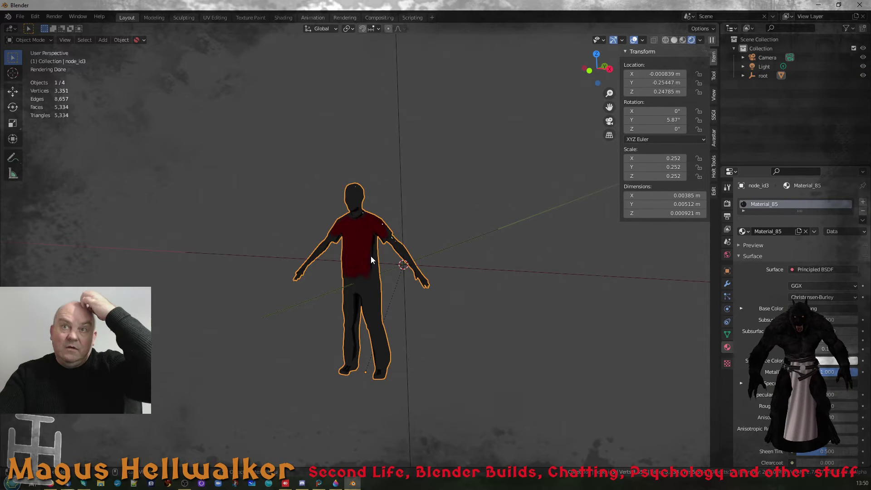
scroll(374, 258, down, 8)
scroll(382, 261, down, 3)
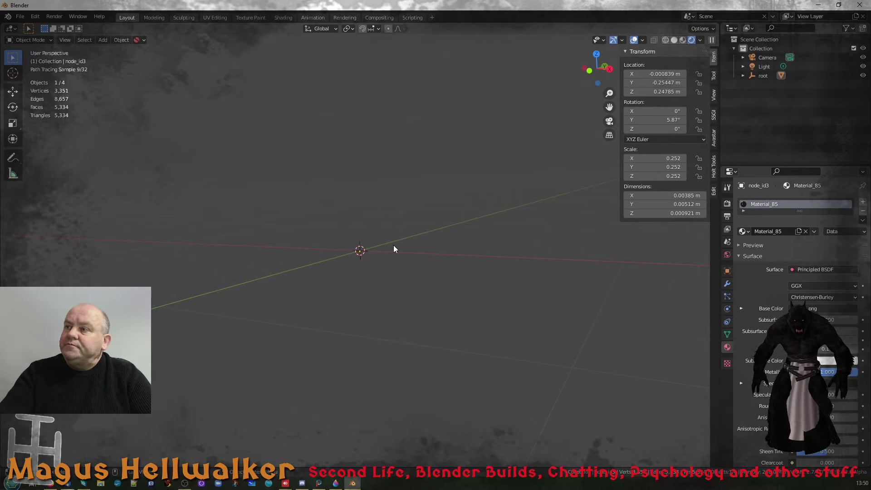
middle_drag(399, 228, 414, 240)
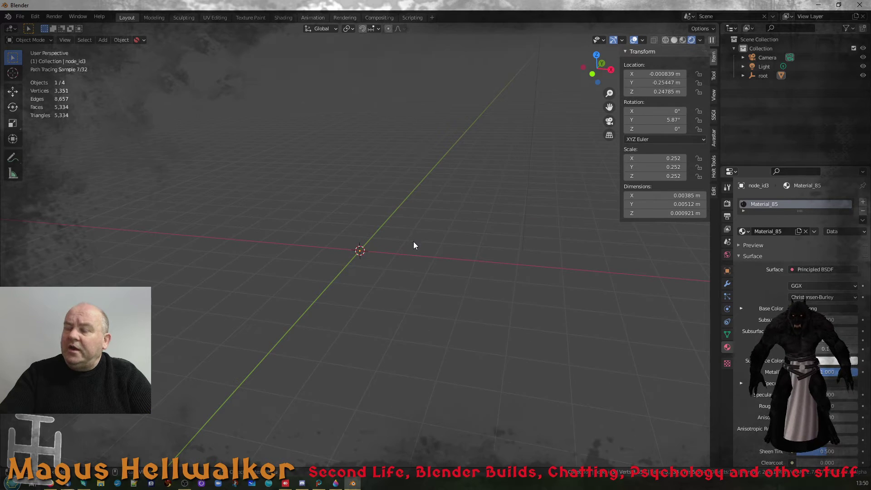
key(s)
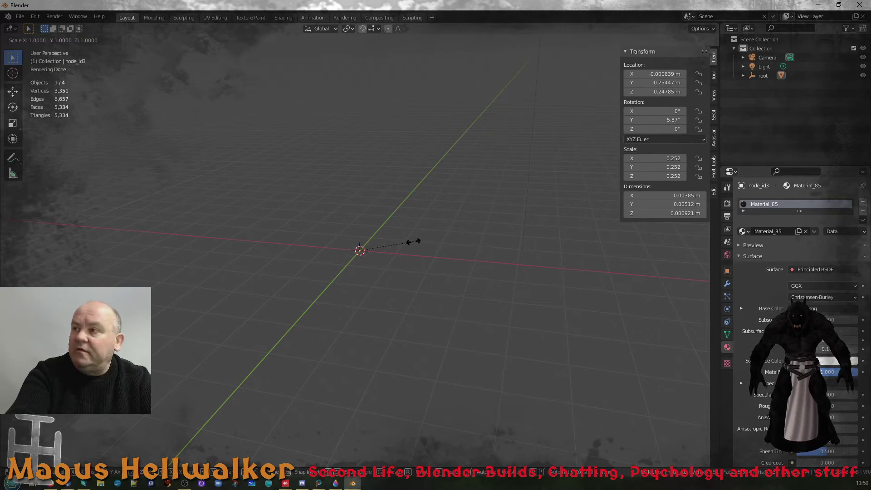
text(500)
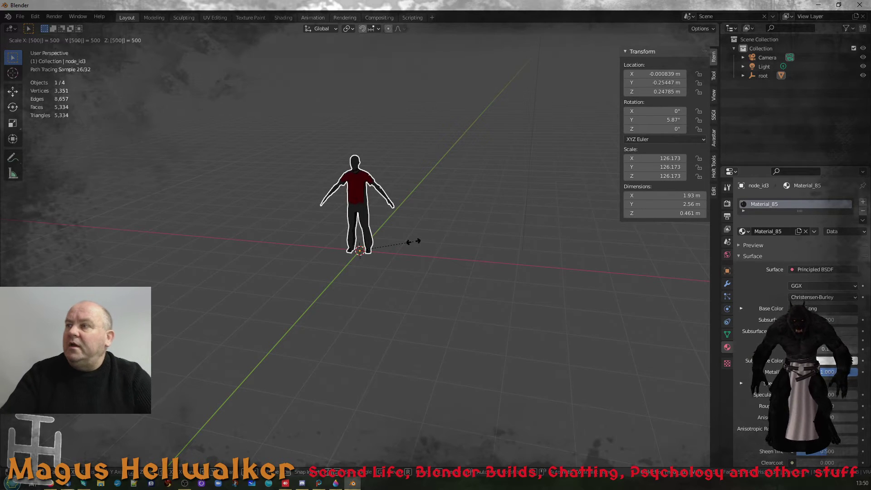
key(Return)
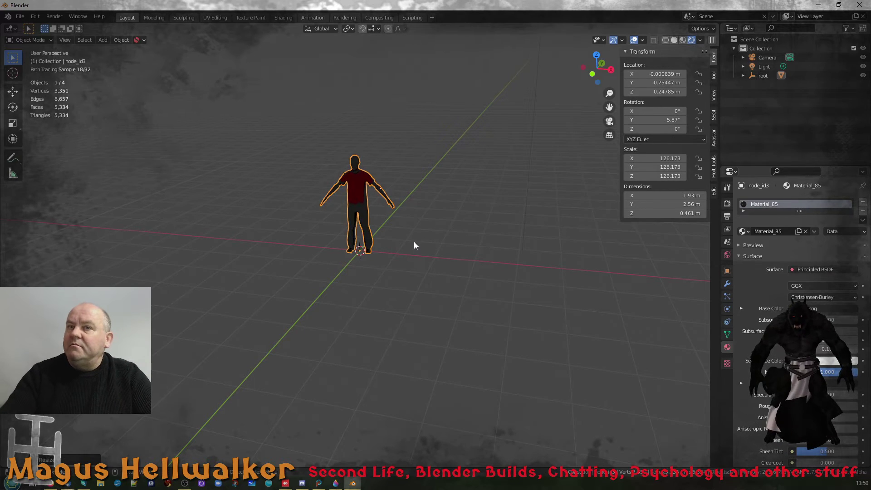
Examine the enlarged figure's painted shirt close up and from slightly different angles
scroll(359, 216, up, 5)
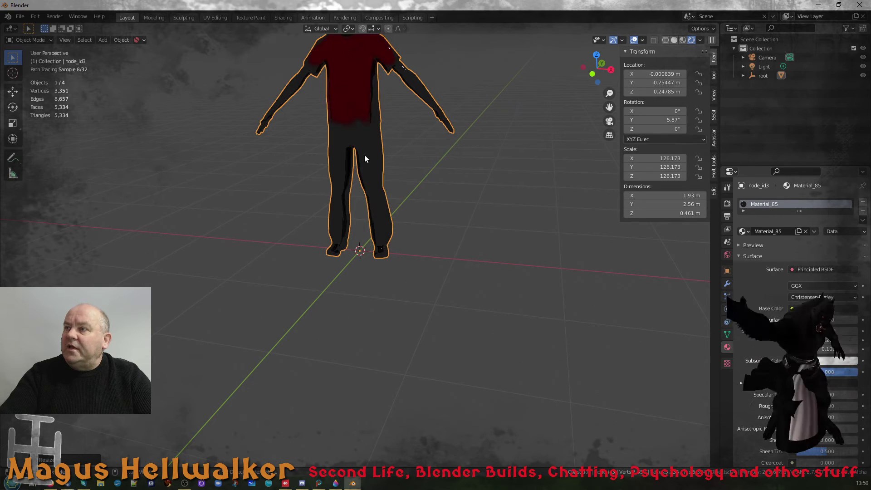
mouse_move(371, 130)
middle_down()
mouse_move(413, 124)
mouse_move(380, 134)
middle_up()
scroll(381, 135, up, 2)
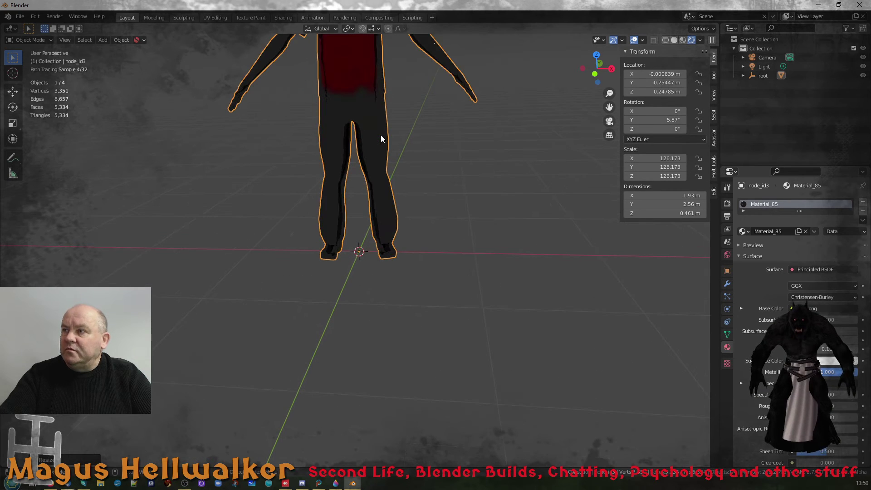
shift+middle_drag(377, 89, 399, 235)
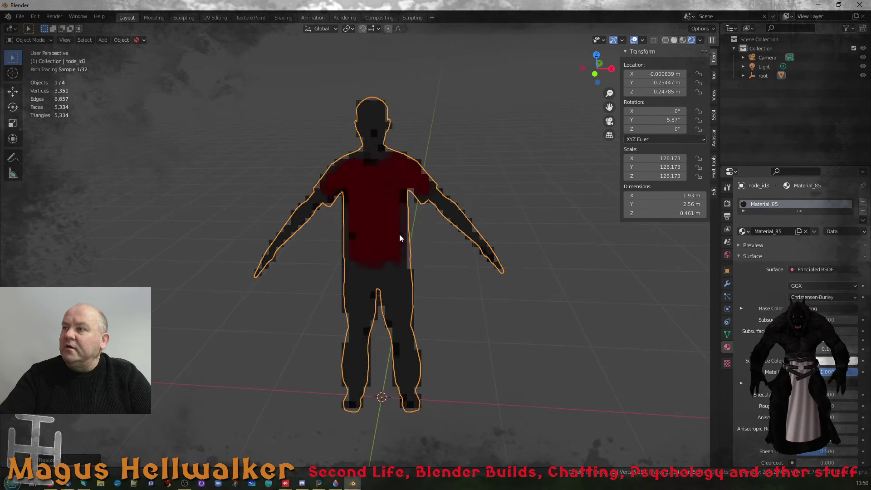
scroll(383, 219, up, 5)
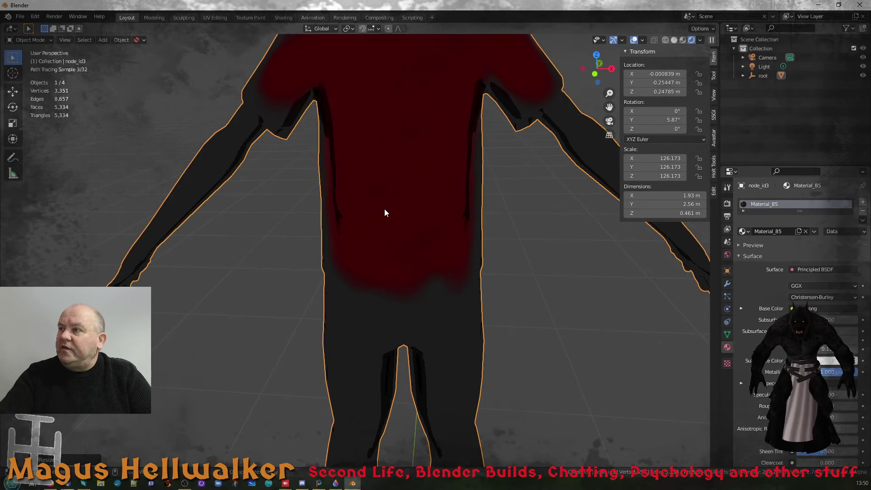
mouse_move(393, 202)
middle_down()
mouse_move(570, 188)
mouse_move(377, 205)
middle_up()
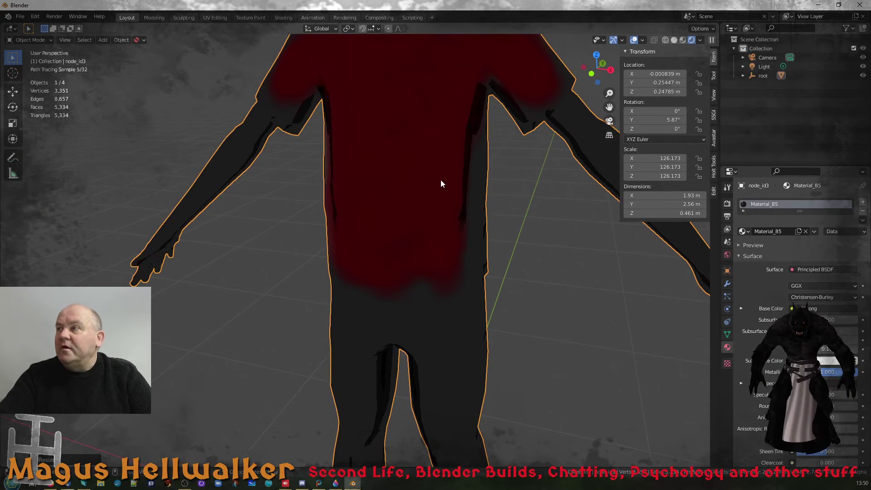
scroll(440, 182, down, 3)
scroll(444, 185, up, 3)
mouse_move(443, 185)
middle_down()
mouse_move(359, 184)
mouse_move(458, 182)
middle_up()
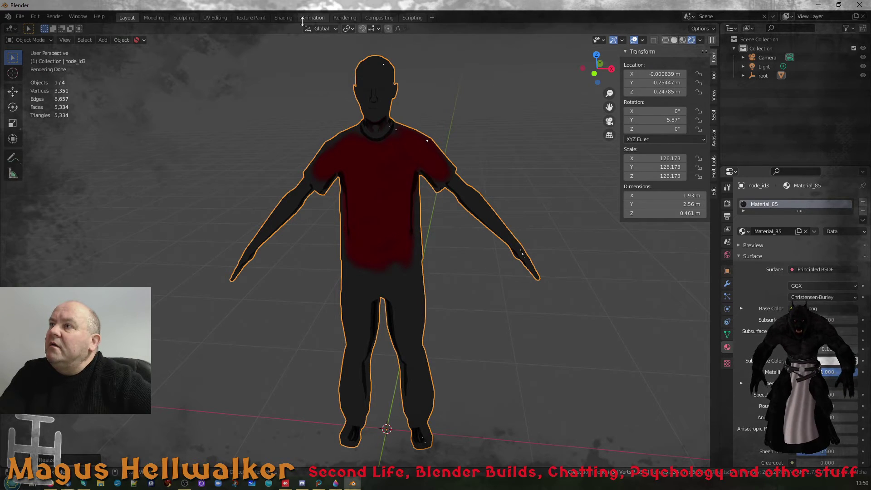
Open the Shading workspace and examine the figure's red shirt from the front and at an angle alongside its material nodes
click(288, 18)
scroll(404, 99, up, 2)
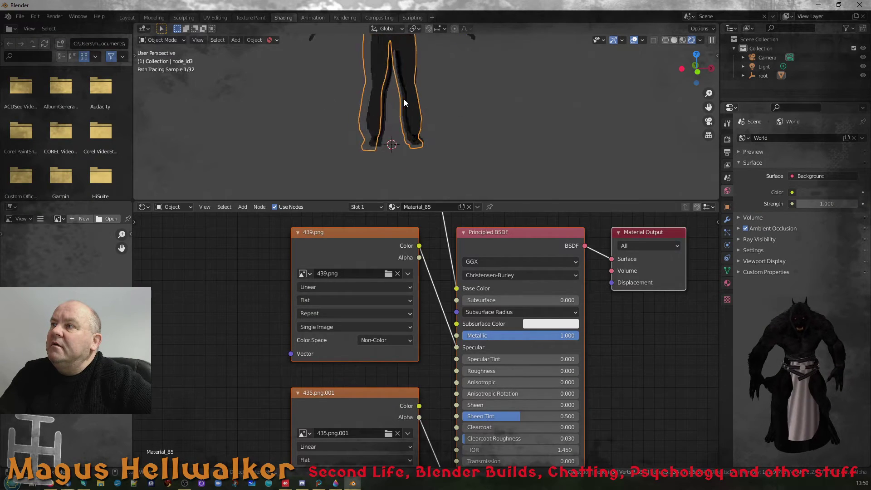
mouse_move(404, 99)
middle_down()
mouse_move(416, 58)
mouse_move(430, 97)
mouse_move(416, 66)
mouse_move(465, 89)
mouse_move(515, 299)
middle_up()
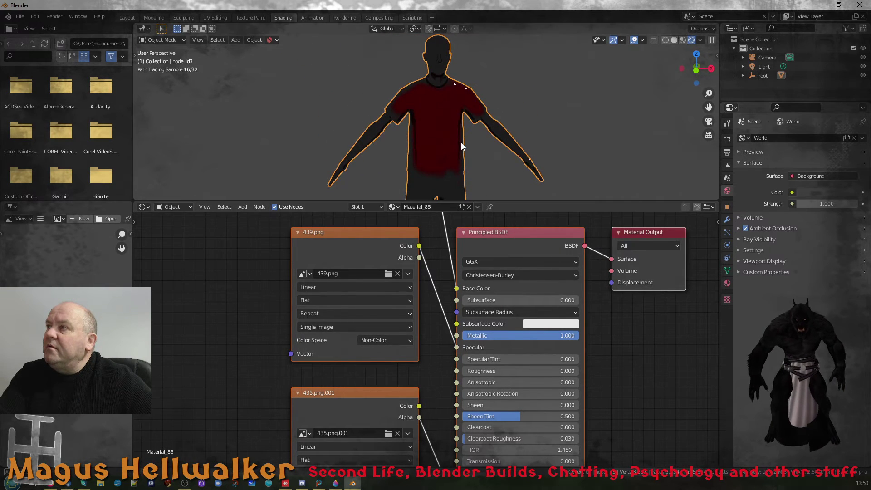
middle_drag(462, 143, 422, 141)
scroll(456, 140, up, 5)
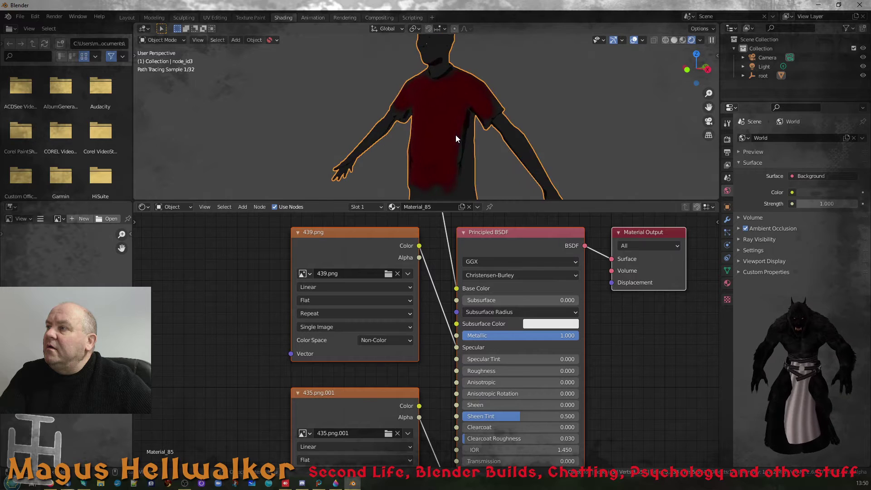
scroll(456, 135, down, 6)
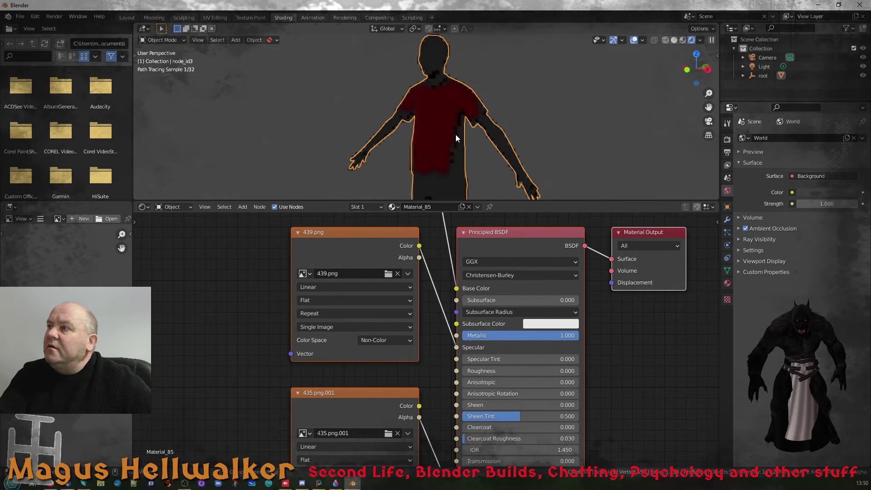
Show the figure in Material Preview and set its Principled BSDF Metallic value to 0, inspecting the shirt's front and back
click(683, 40)
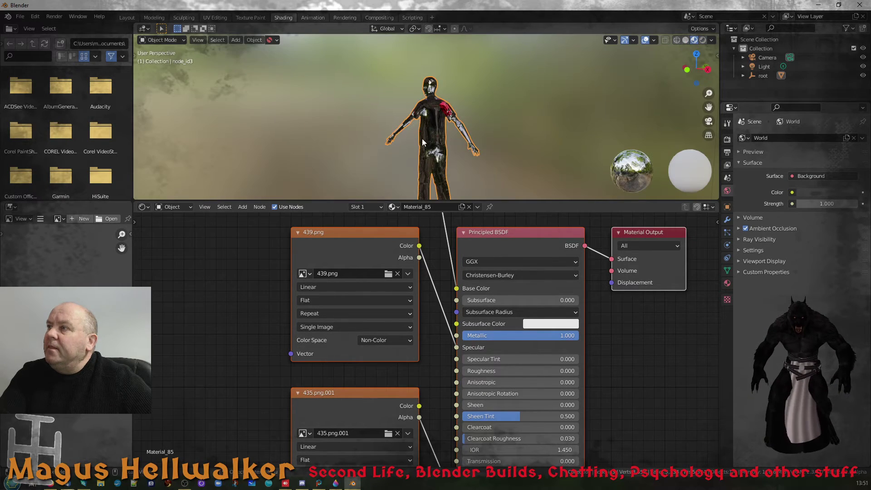
scroll(440, 134, up, 4)
middle_drag(442, 133, 475, 118)
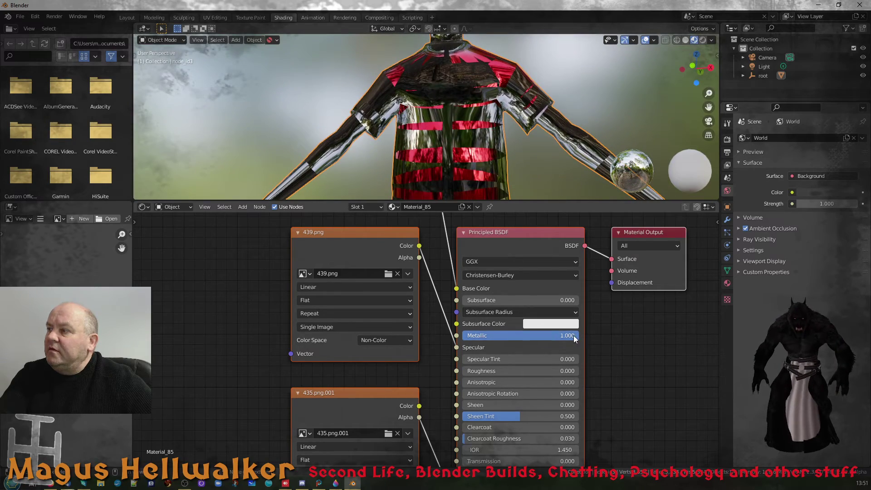
drag(574, 335, 417, 329)
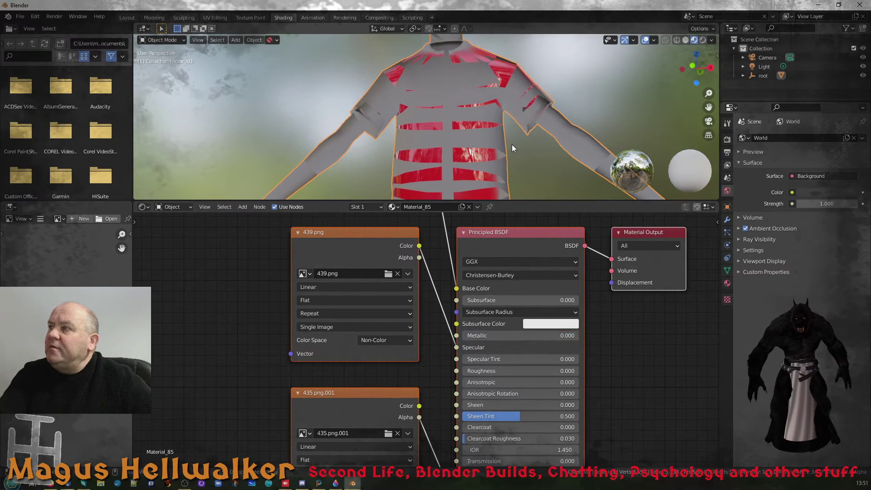
middle_drag(478, 153, 450, 169)
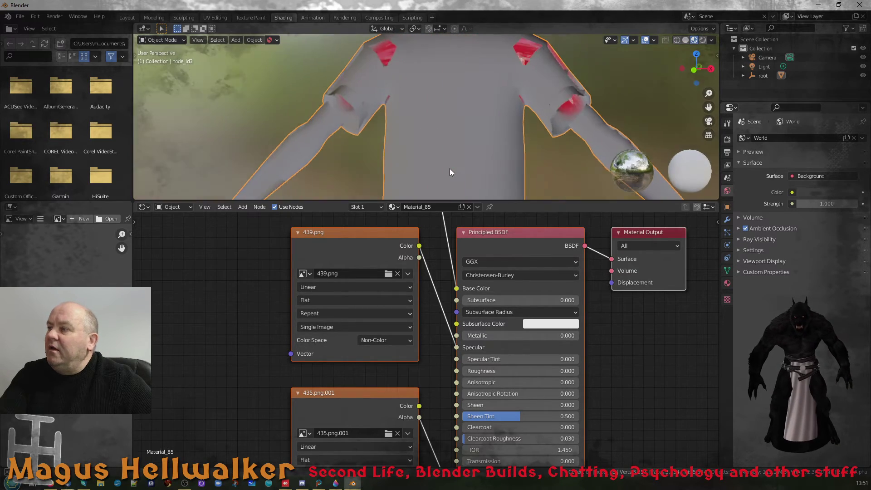
scroll(493, 427, down, 2)
scroll(493, 425, up, 1)
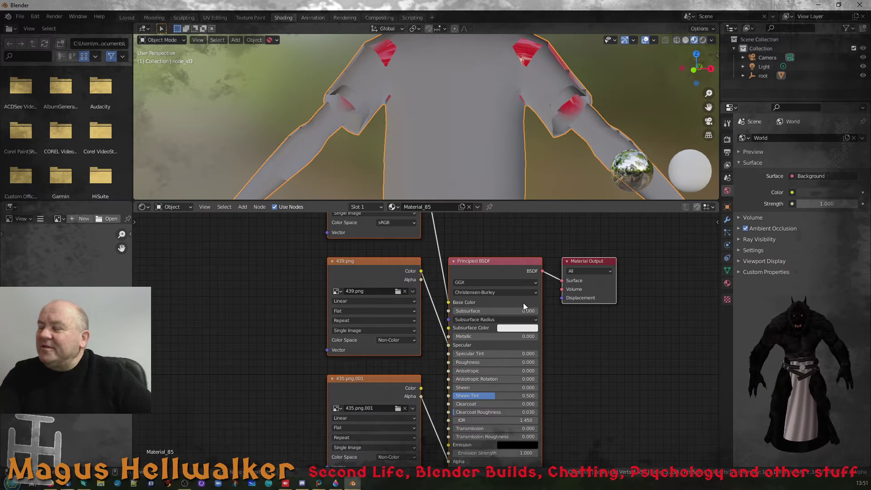
scroll(451, 149, down, 5)
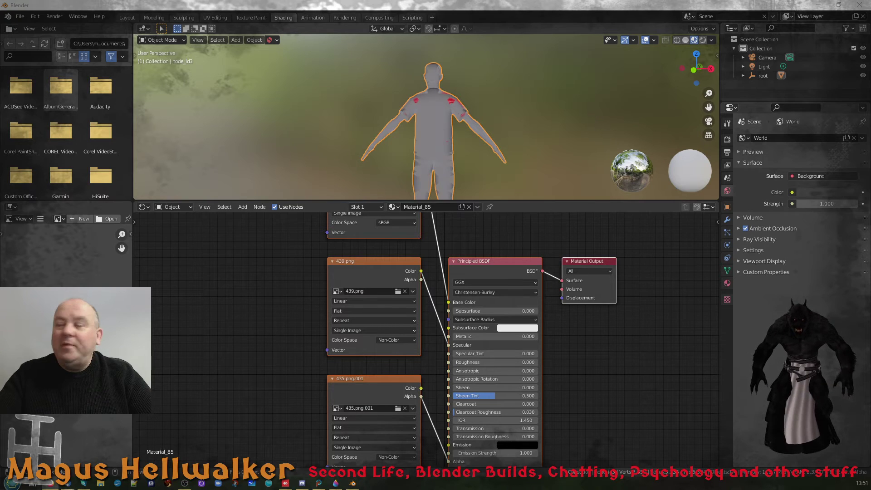
Switch to Paint 3D with the red-shirted figure and minimize PaintShop Pro
click(319, 484)
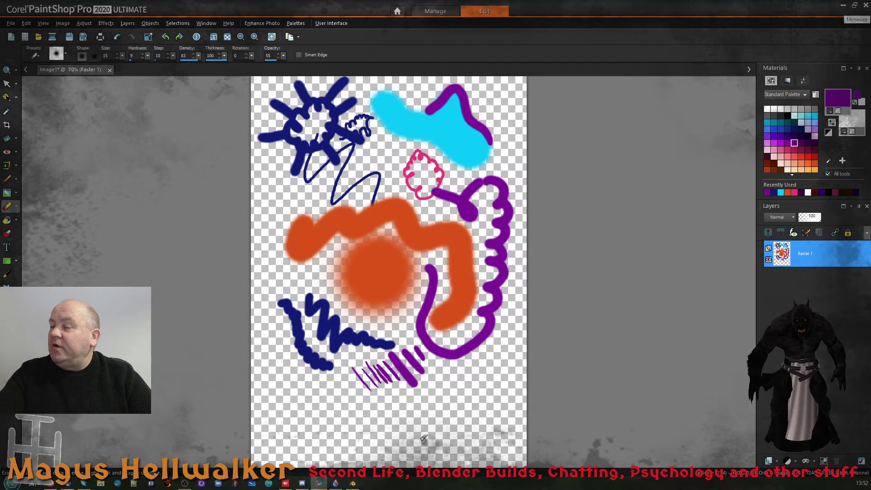
click(338, 484)
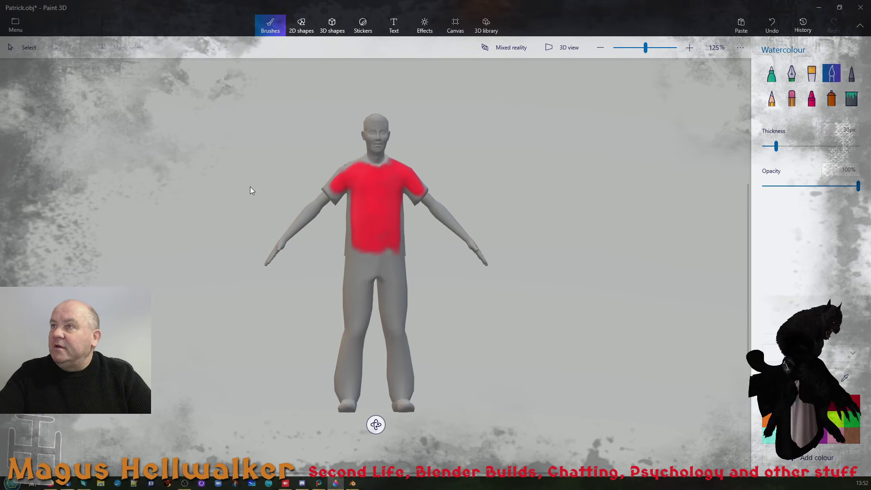
scroll(355, 222, up, 1)
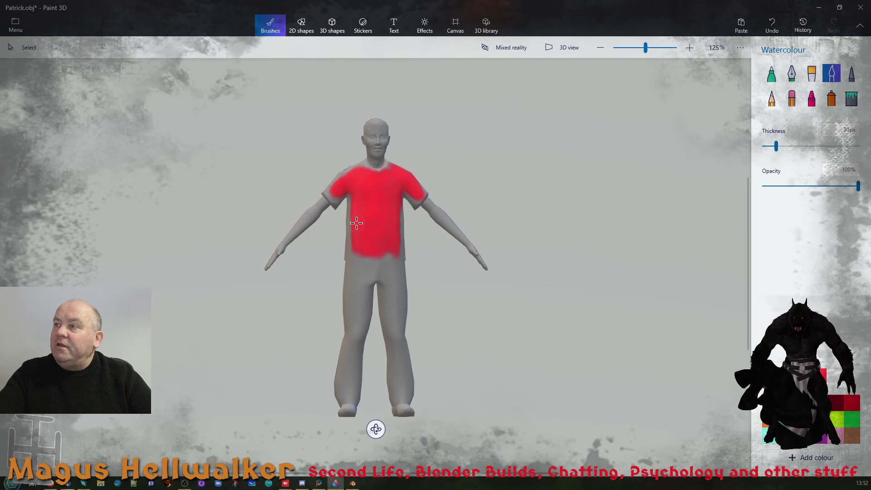
click(319, 484)
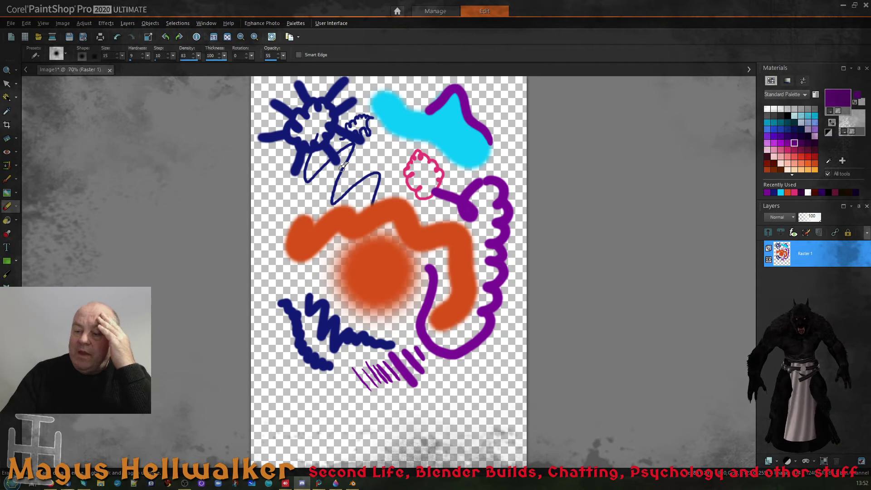
click(844, 5)
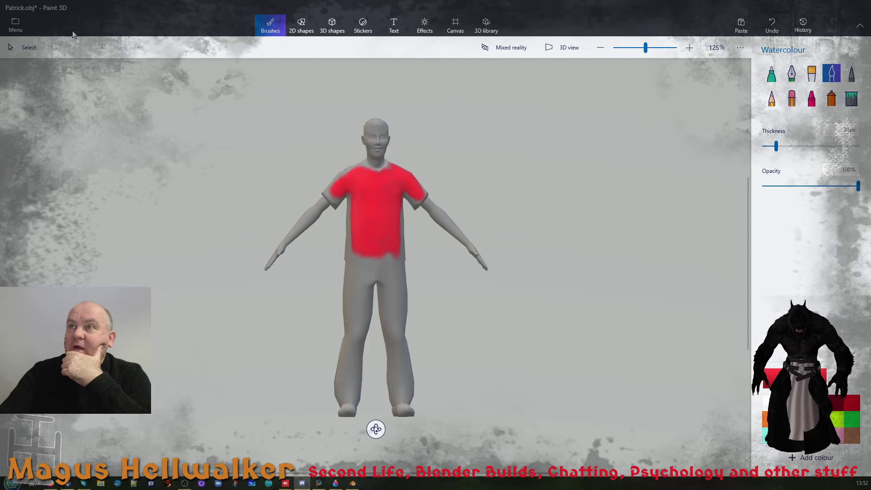
click(226, 219)
scroll(226, 219, up, 1)
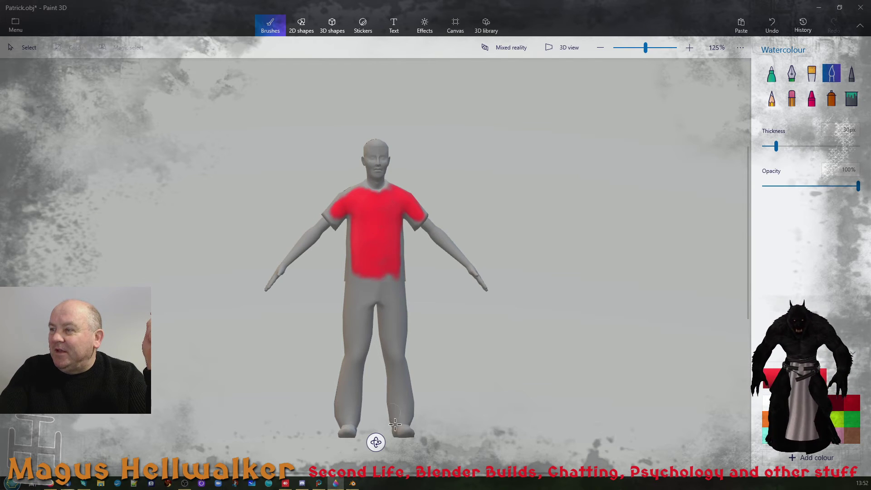
Paint the shirt's front and sleeves black with the 30px Watercolour brush, turning the figure to reach both sides
drag(375, 442, 354, 445)
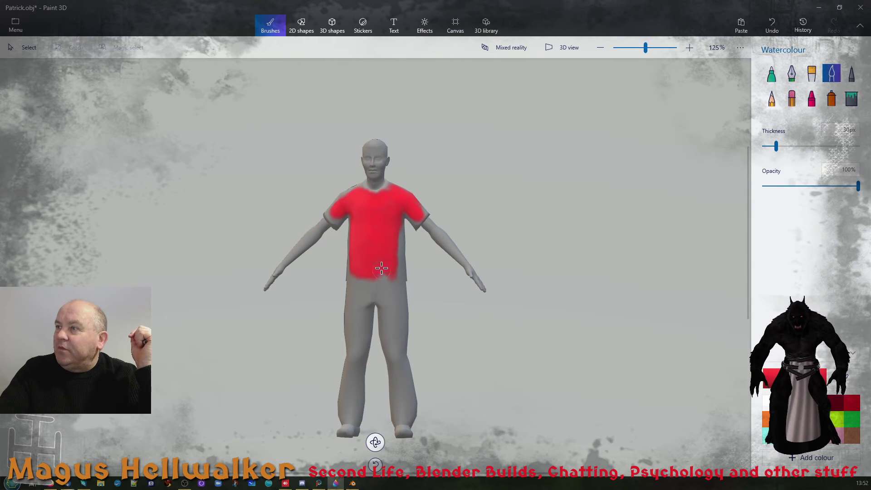
drag(381, 268, 374, 257)
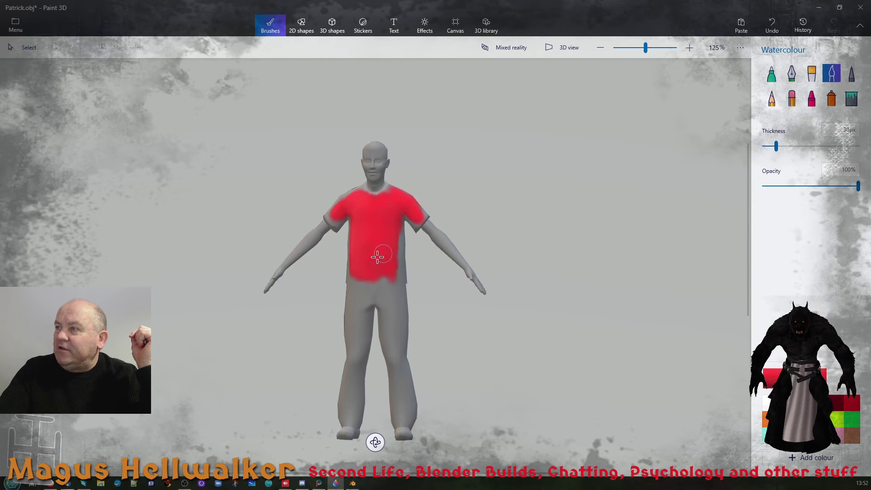
scroll(380, 245, down, 2)
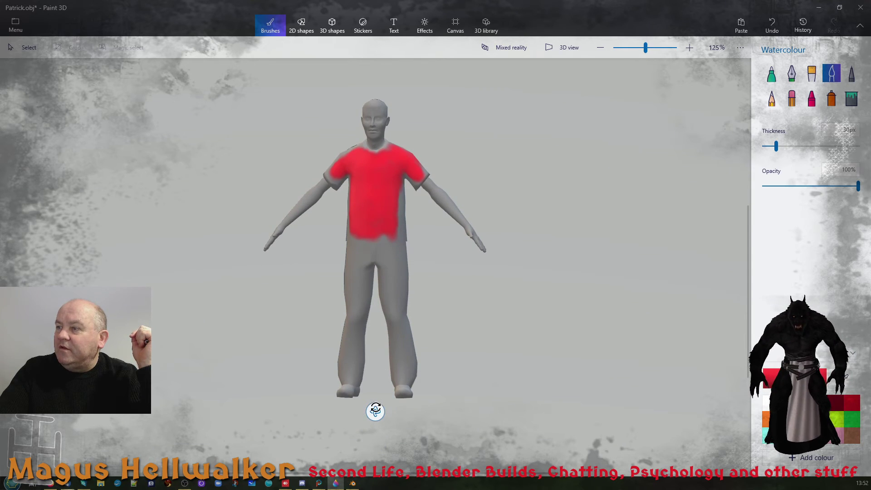
drag(376, 411, 423, 408)
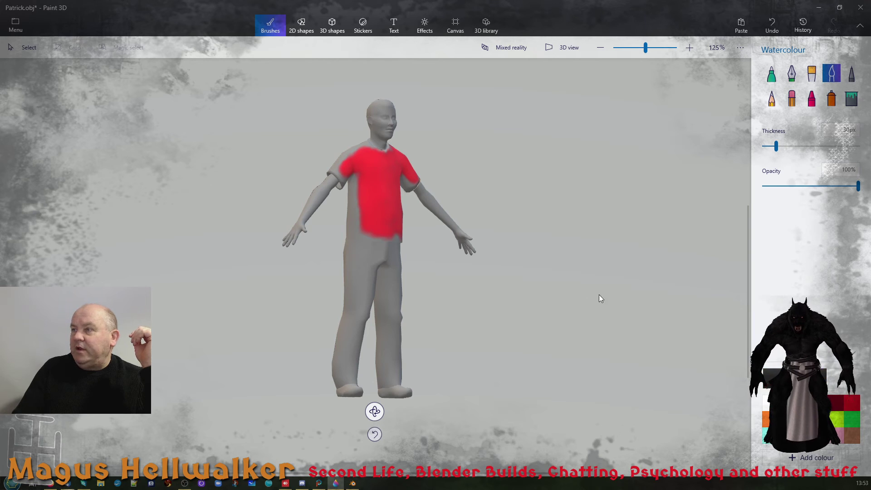
mouse_move(356, 195)
mouse_down()
mouse_move(356, 229)
mouse_move(394, 240)
mouse_move(353, 237)
mouse_move(352, 186)
mouse_move(366, 230)
mouse_move(385, 227)
mouse_move(366, 179)
mouse_move(382, 220)
mouse_move(396, 227)
mouse_move(399, 191)
mouse_move(384, 173)
mouse_move(394, 202)
mouse_move(374, 170)
mouse_move(343, 170)
mouse_up()
mouse_move(341, 159)
mouse_down()
mouse_move(373, 150)
mouse_move(336, 176)
mouse_move(383, 157)
mouse_move(395, 164)
mouse_move(399, 178)
mouse_move(381, 195)
mouse_move(384, 234)
mouse_up()
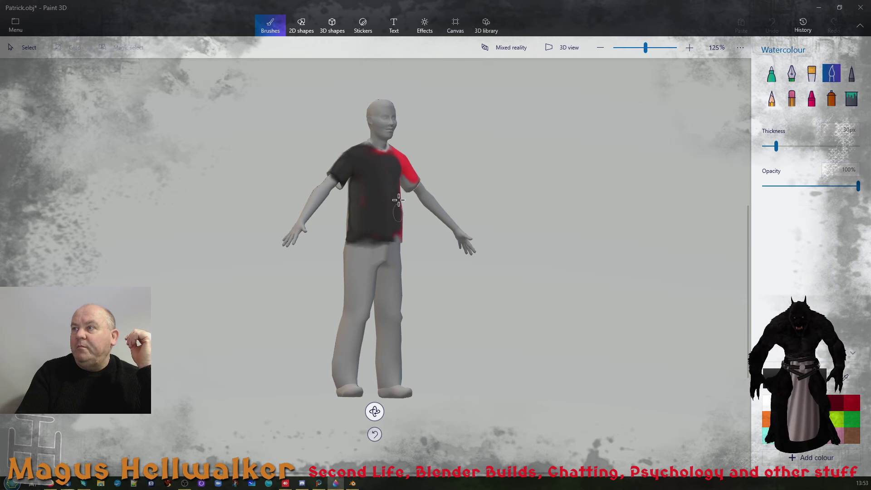
drag(376, 411, 254, 422)
mouse_move(379, 193)
mouse_down()
mouse_move(369, 224)
mouse_move(376, 235)
mouse_move(389, 165)
mouse_move(382, 156)
mouse_move(400, 175)
mouse_move(395, 156)
mouse_move(382, 185)
mouse_move(386, 221)
mouse_up()
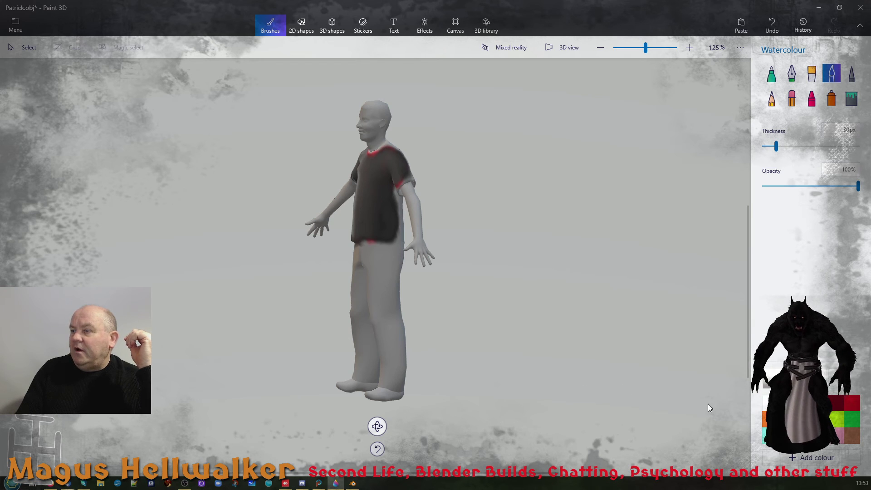
Turn the figure to face forward and paint a white collar around the shirt's neckline
drag(377, 427, 463, 428)
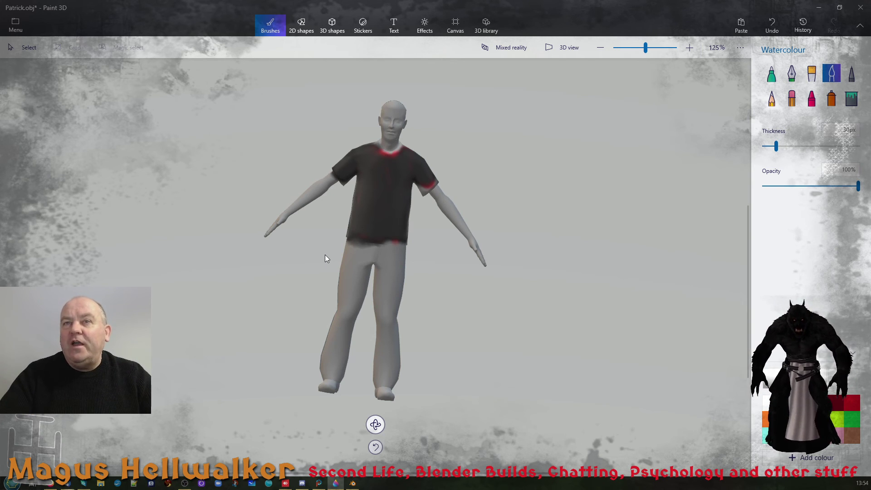
mouse_move(382, 155)
mouse_down()
mouse_move(400, 151)
mouse_move(375, 146)
mouse_up()
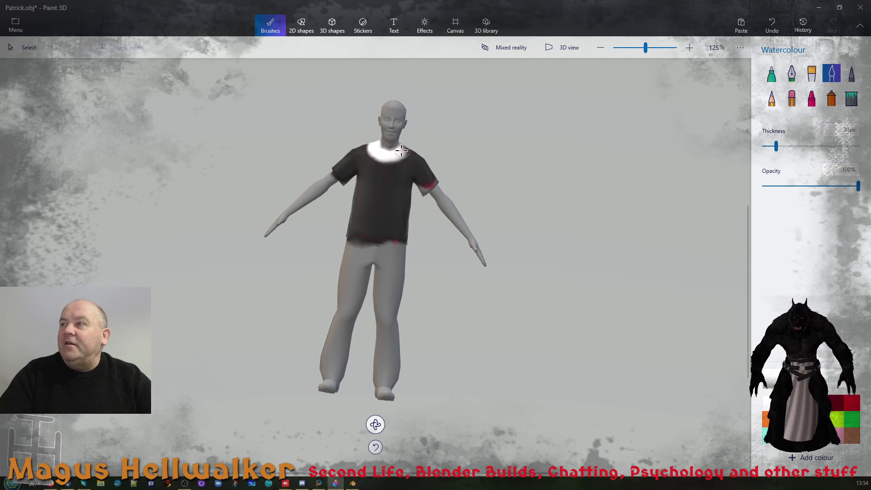
drag(407, 146, 403, 160)
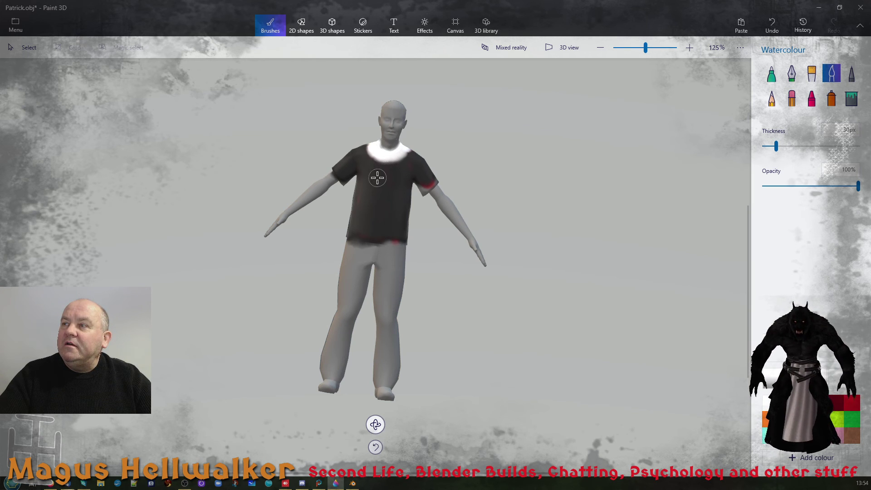
Paint a white smiling face on the shirt's front, with slanted brow strokes and extra white up to the collar
mouse_move(373, 175)
mouse_down()
mouse_move(371, 199)
mouse_move(393, 199)
mouse_move(371, 231)
mouse_move(400, 208)
mouse_up()
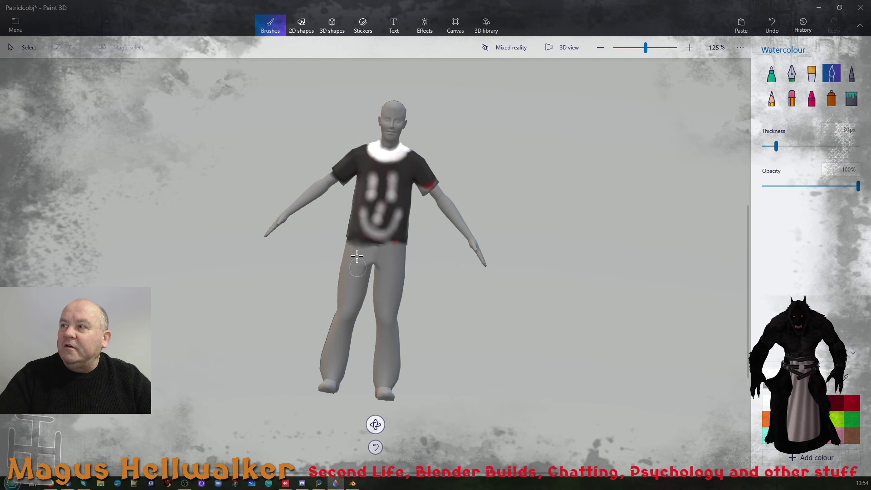
mouse_move(376, 177)
mouse_down()
mouse_move(364, 165)
mouse_move(413, 166)
mouse_up()
mouse_move(380, 192)
mouse_down()
mouse_move(389, 188)
mouse_move(381, 196)
mouse_up()
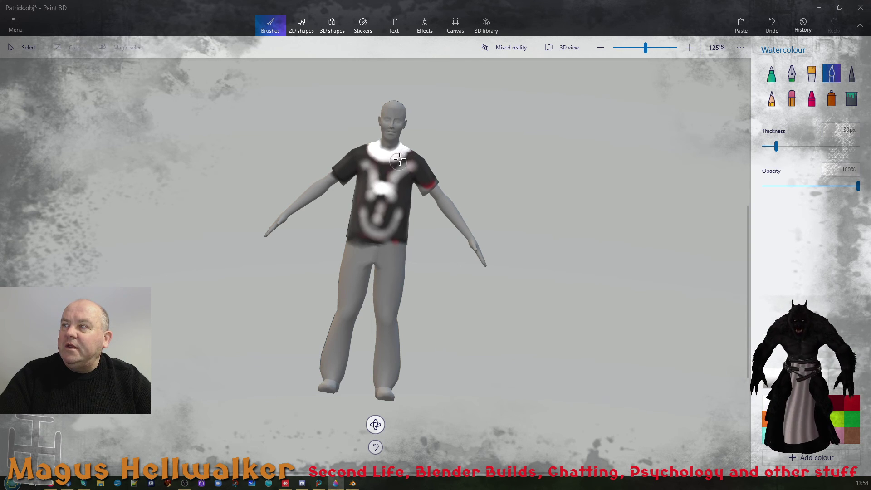
mouse_move(399, 160)
mouse_down()
mouse_move(417, 158)
mouse_move(385, 171)
mouse_move(363, 163)
mouse_move(395, 169)
mouse_move(399, 151)
mouse_up()
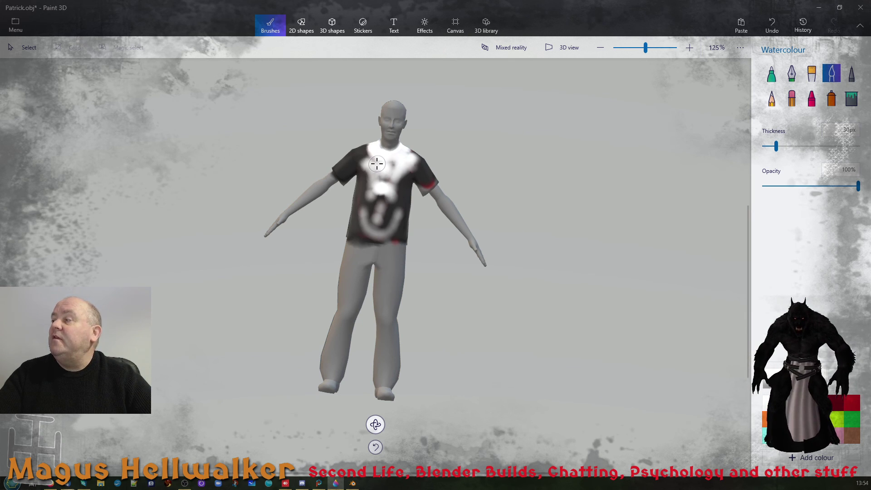
Turn the figure to show its left side and back, and paint that part of the shirt white
drag(375, 424, 504, 263)
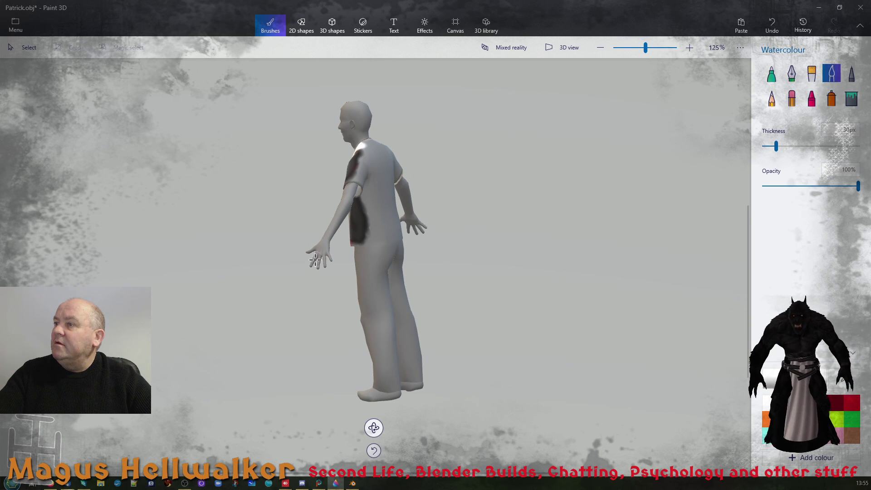
drag(364, 229, 373, 183)
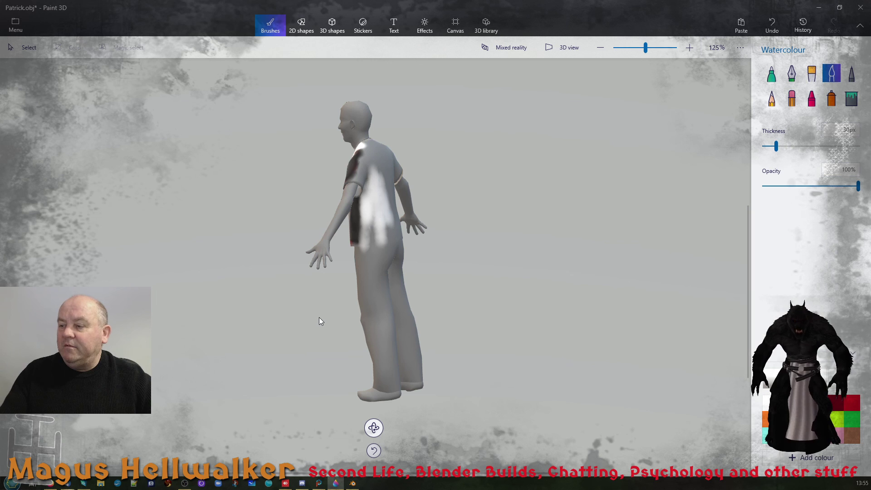
mouse_move(376, 167)
mouse_down()
mouse_move(383, 186)
mouse_move(376, 163)
mouse_move(365, 176)
mouse_move(356, 173)
mouse_move(364, 179)
mouse_move(366, 153)
mouse_move(379, 189)
mouse_move(371, 233)
mouse_move(379, 238)
mouse_move(391, 233)
mouse_move(378, 155)
mouse_up()
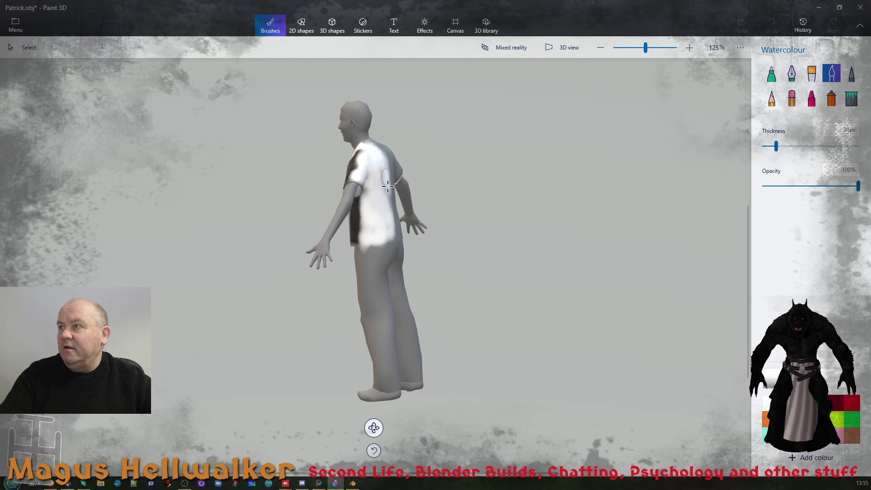